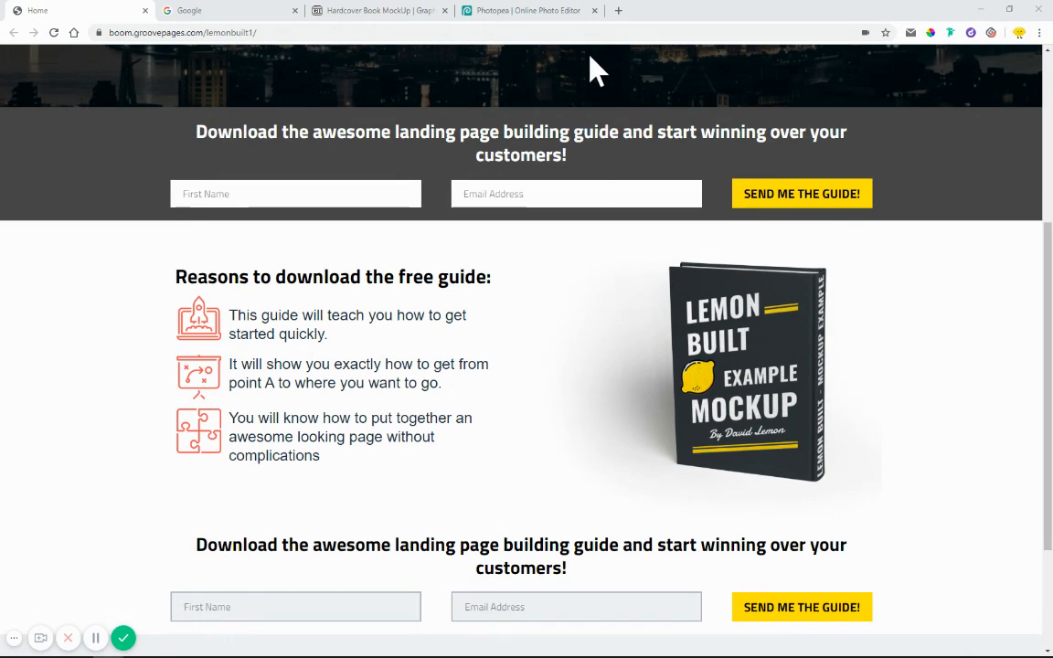
# Step: Open the placeit.net website in a new browser tab
pyautogui.click(618, 11)
pyautogui.write('pla')
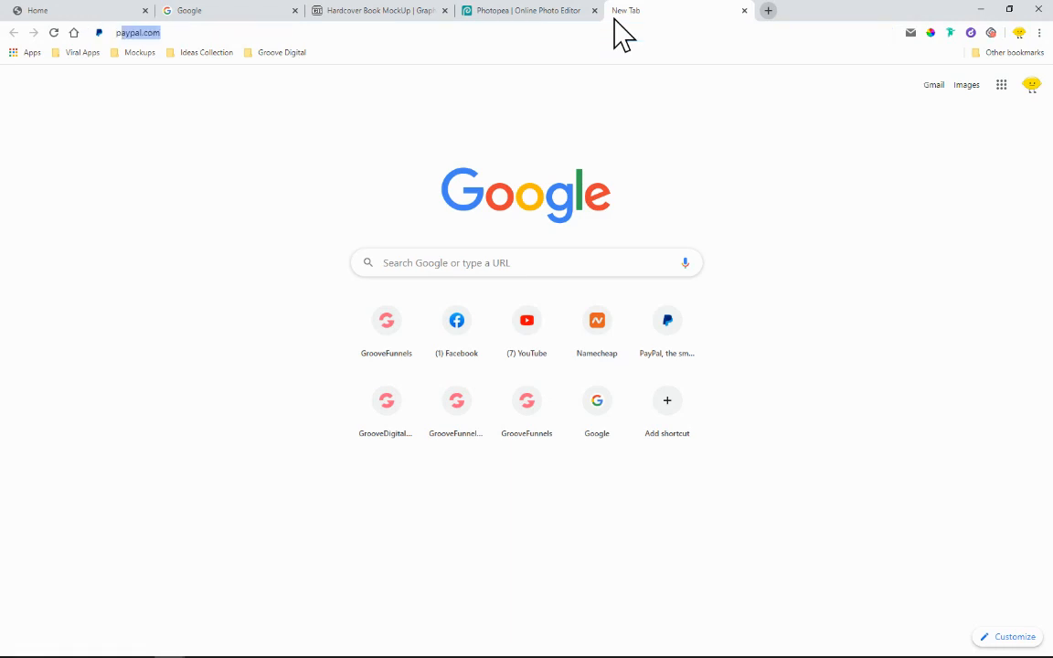
pyautogui.write('cit.net')
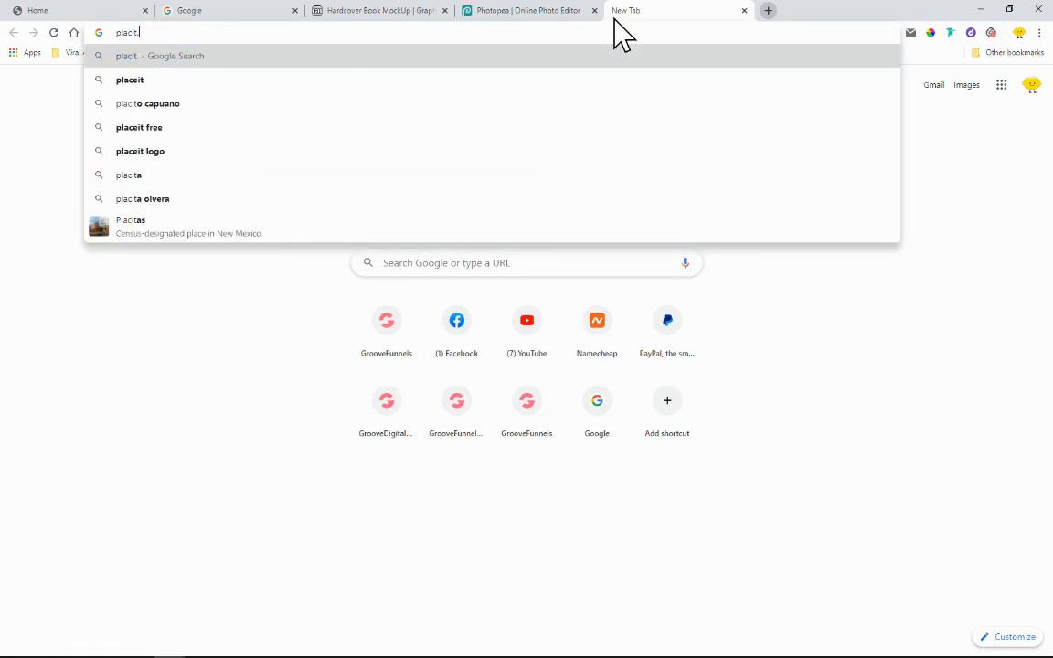
pyautogui.press('Return')
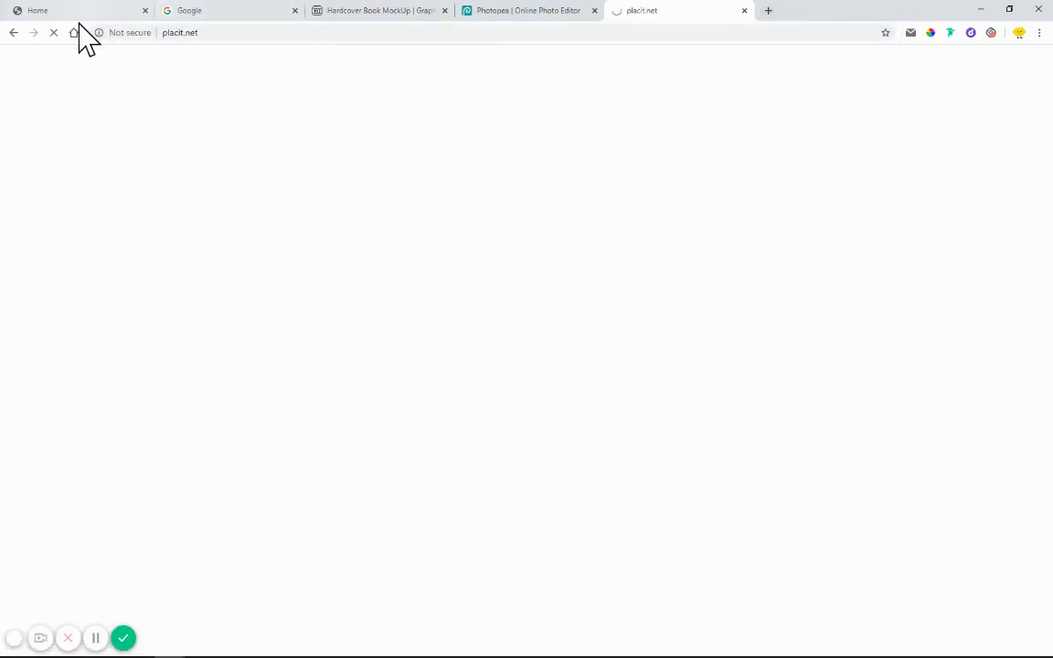
pyautogui.click(192, 37)
pyautogui.write('placeit')
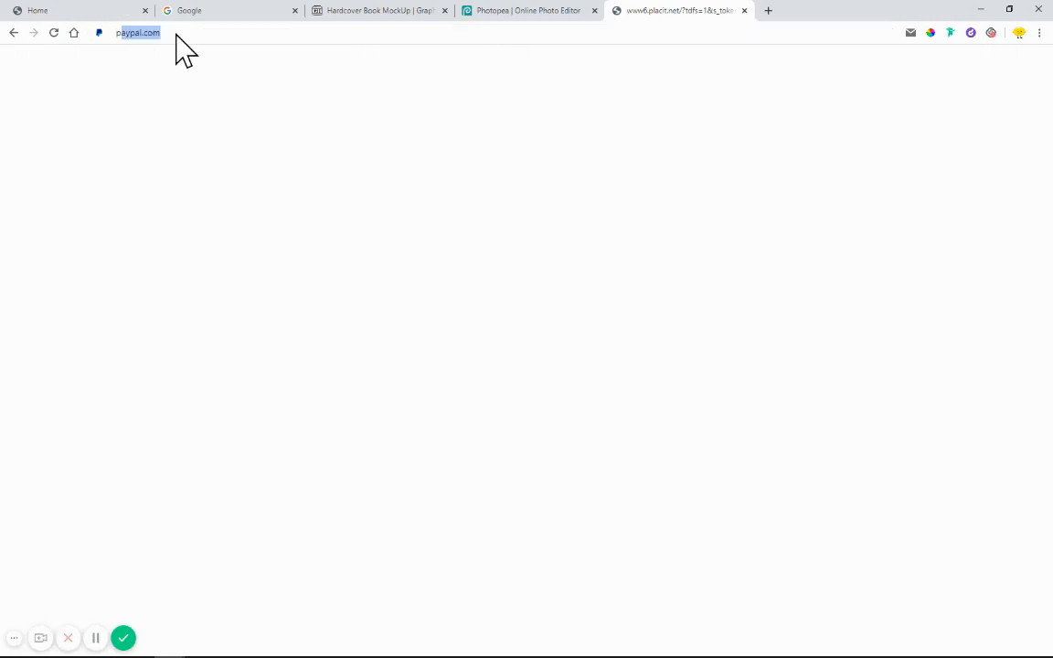
pyautogui.write('.net')
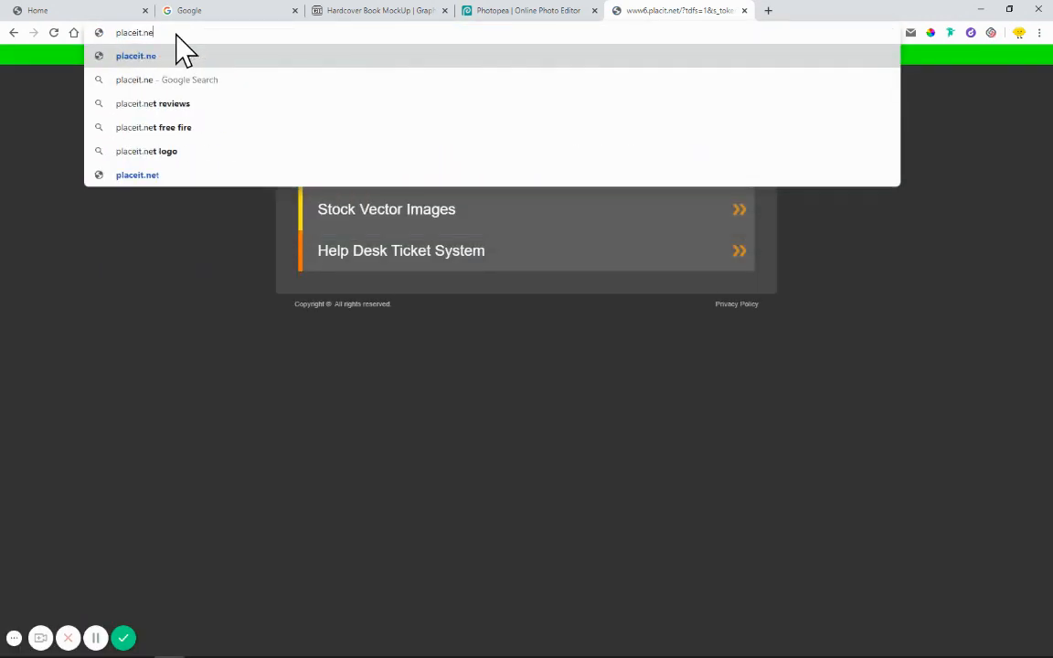
pyautogui.press('Return')
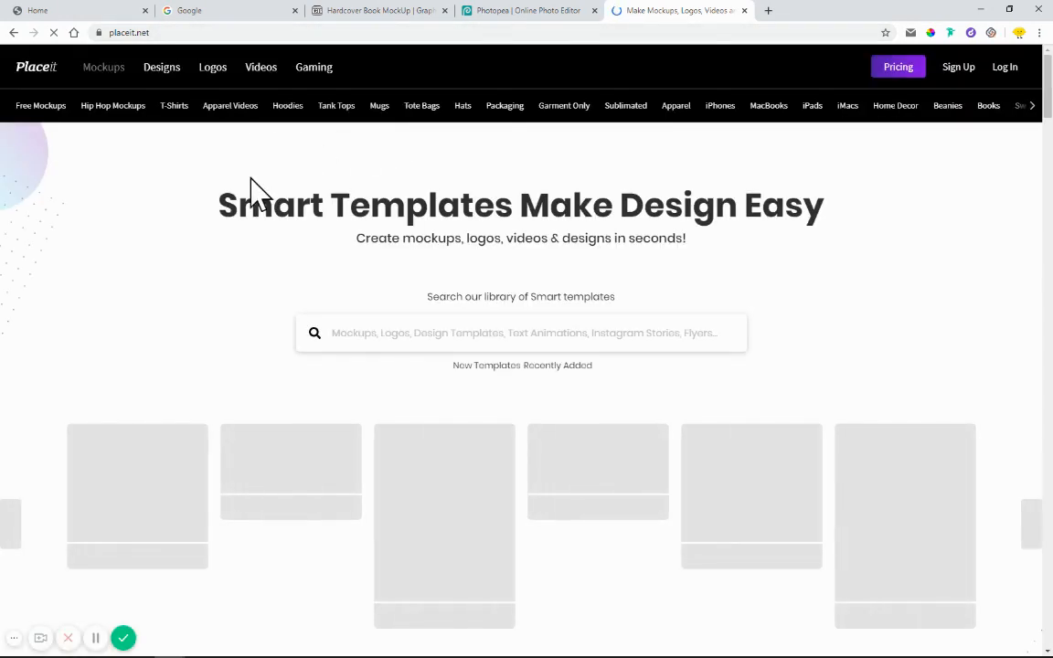
# Step: Look through the template and mockup collections on Placeit's homepage, close the site, and return to the lemonbuilt1 landing page
pyautogui.scroll(-5, 146, 235)
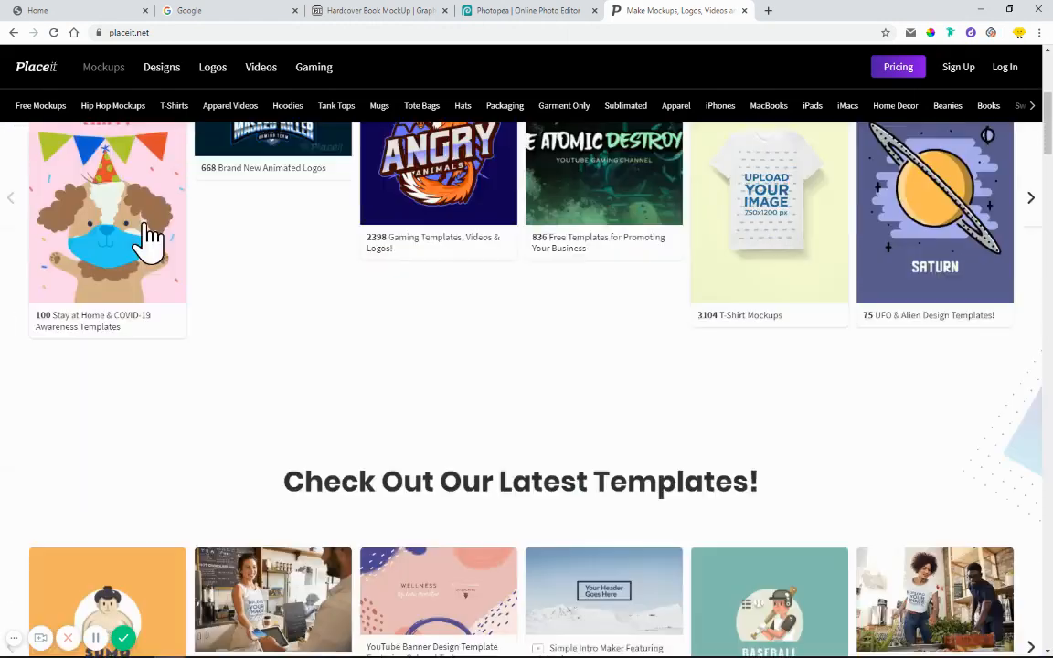
pyautogui.scroll(-2, 146, 238)
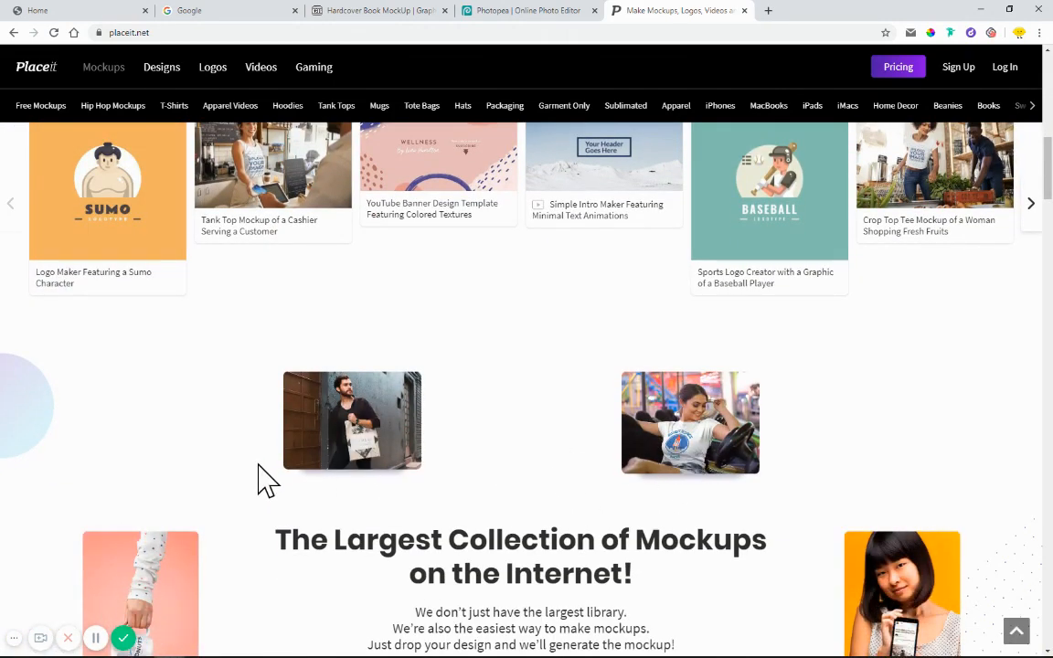
pyautogui.scroll(-2, 254, 482)
pyautogui.scroll(-3, 371, 430)
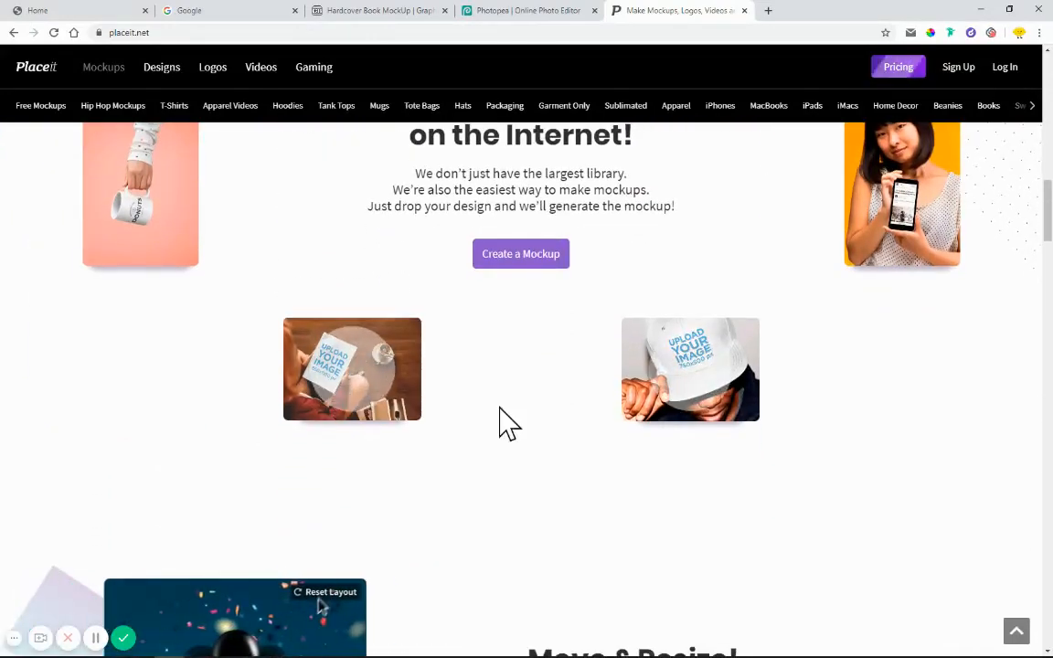
pyautogui.scroll(10, 359, 294)
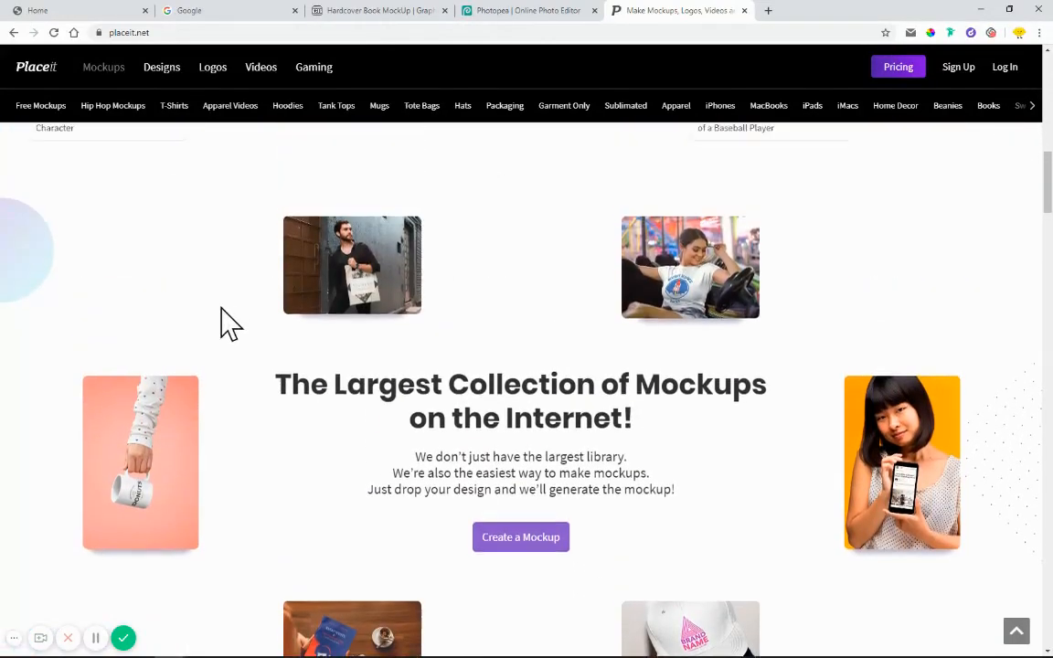
pyautogui.scroll(2, 207, 292)
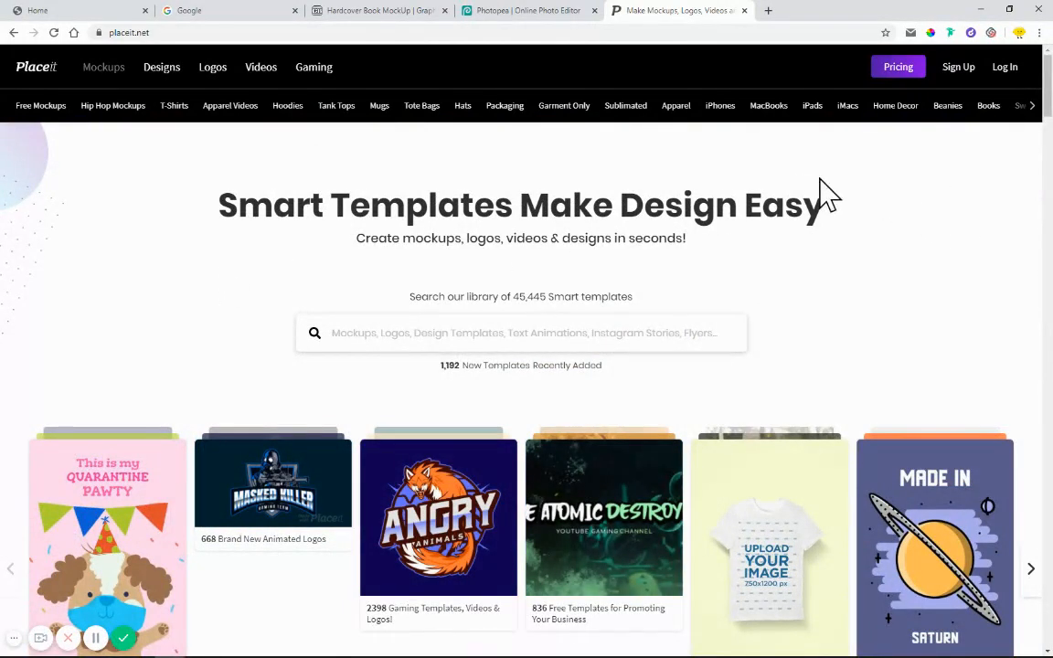
pyautogui.click(746, 11)
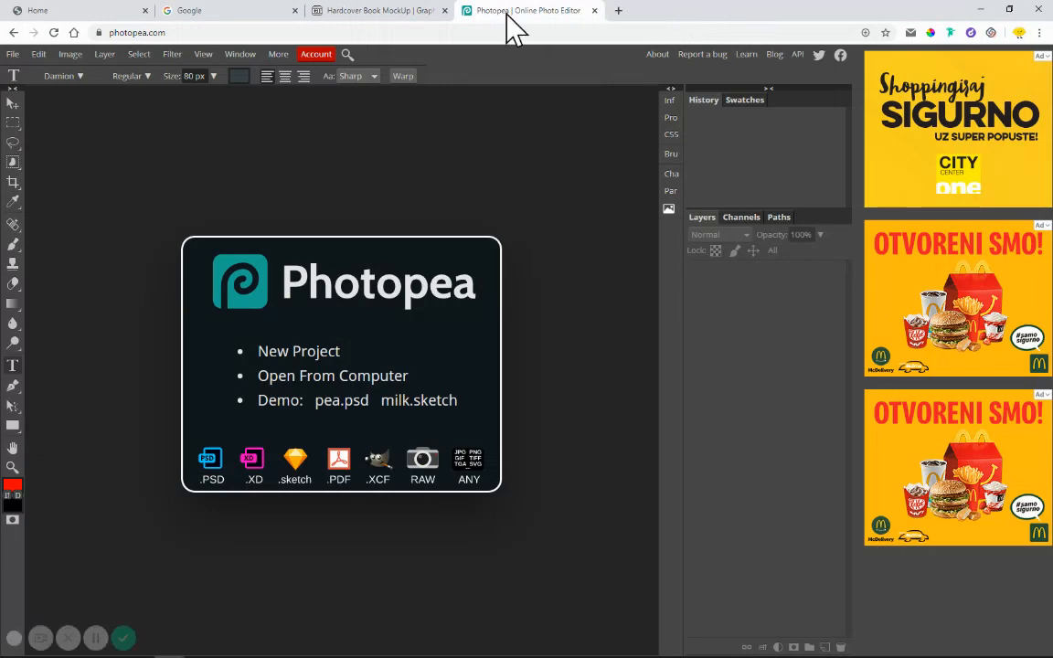
pyautogui.click(95, 8)
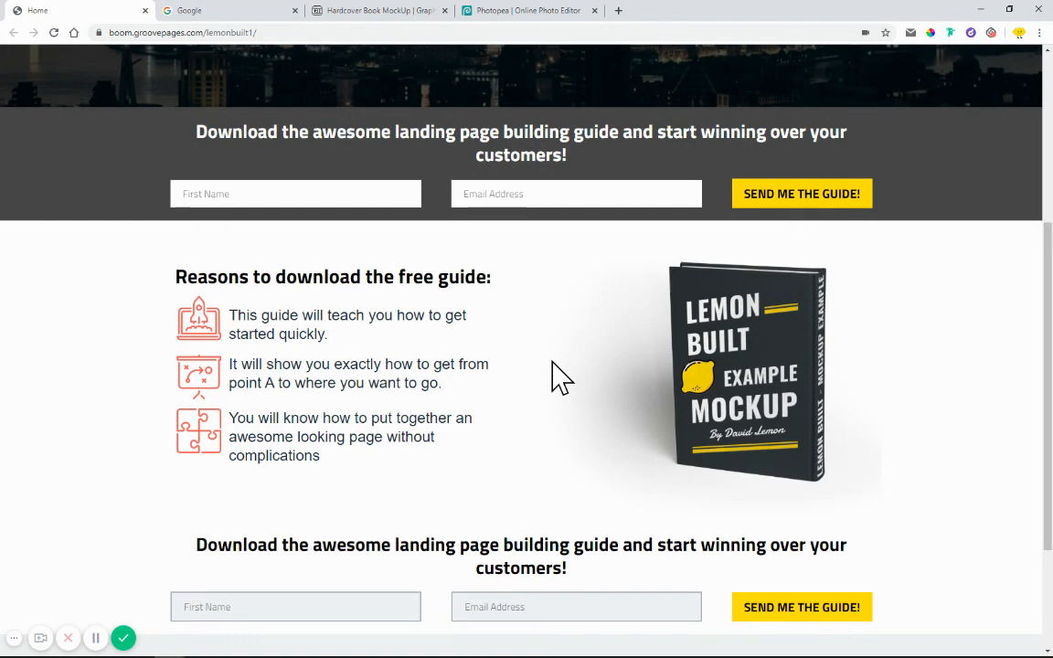
# Step: Search Google for "hardcover book mockup"
pyautogui.click(206, 13)
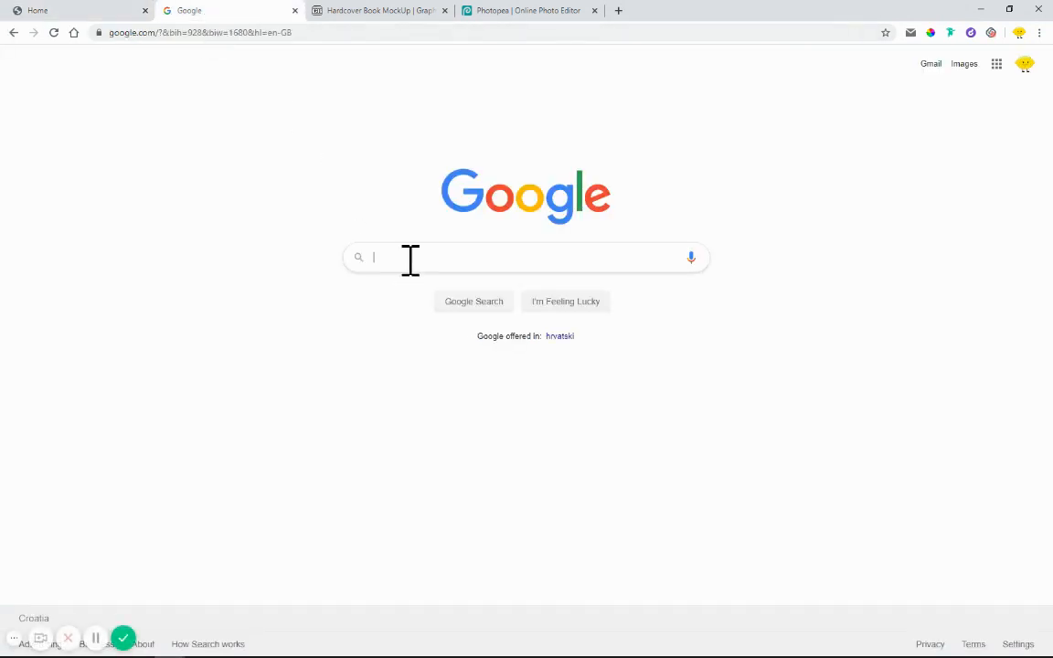
pyautogui.click(13, 640)
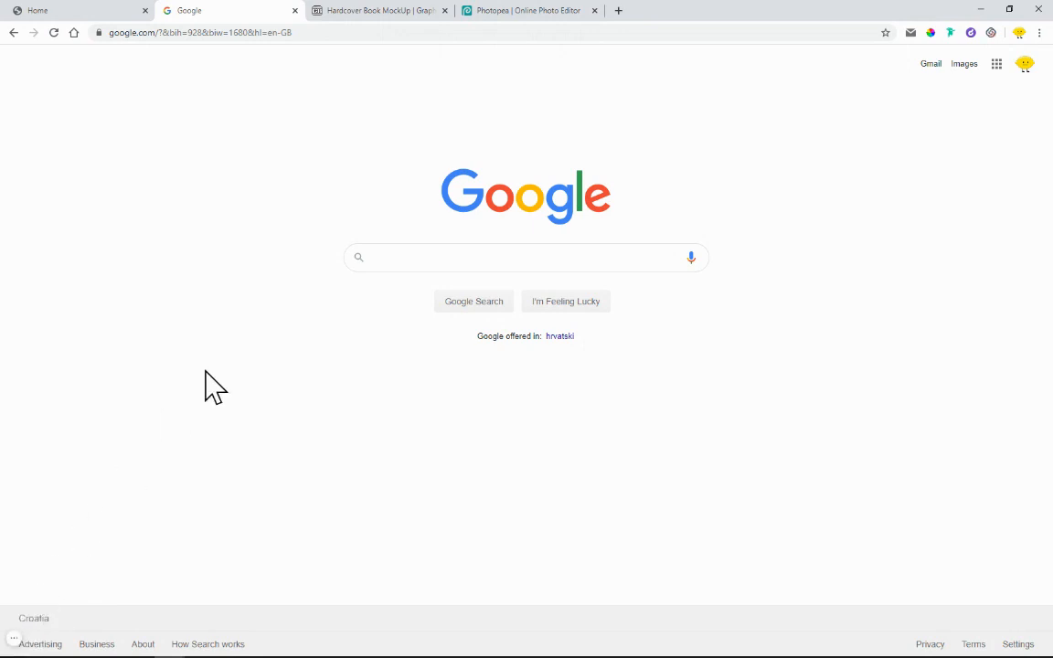
pyautogui.click(449, 266)
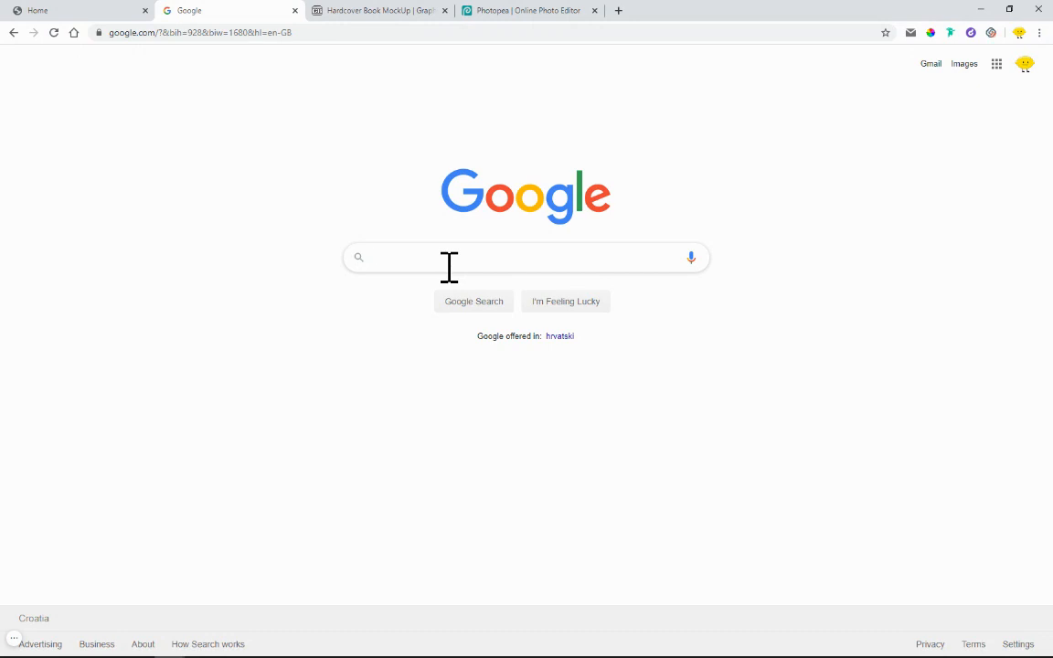
pyautogui.write('ha')
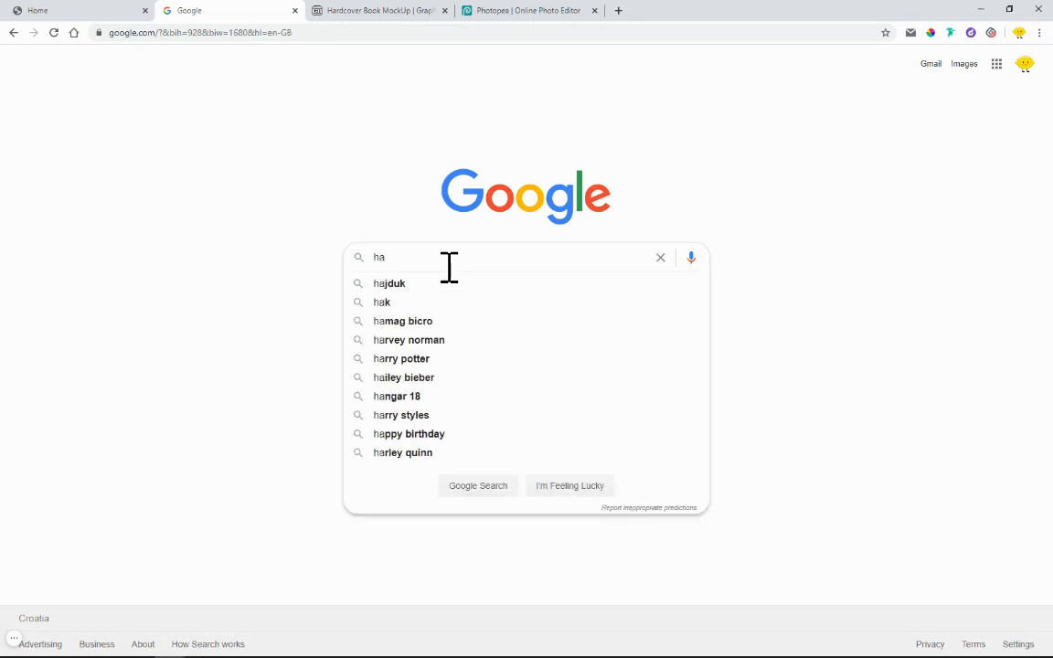
pyautogui.write('rd')
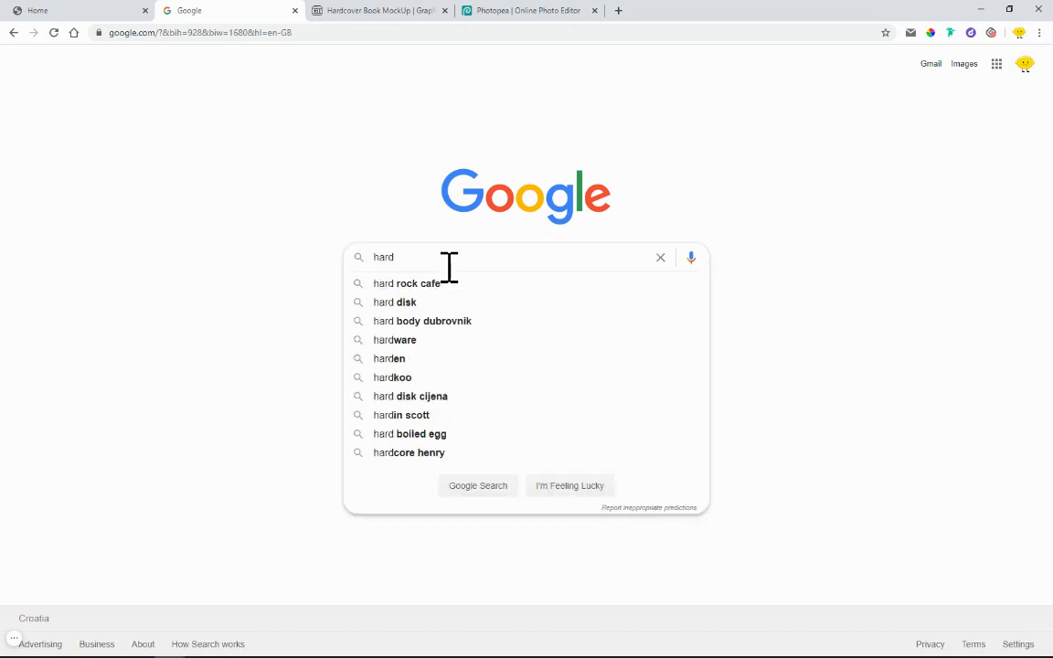
pyautogui.write('co')
pyautogui.write('ver book')
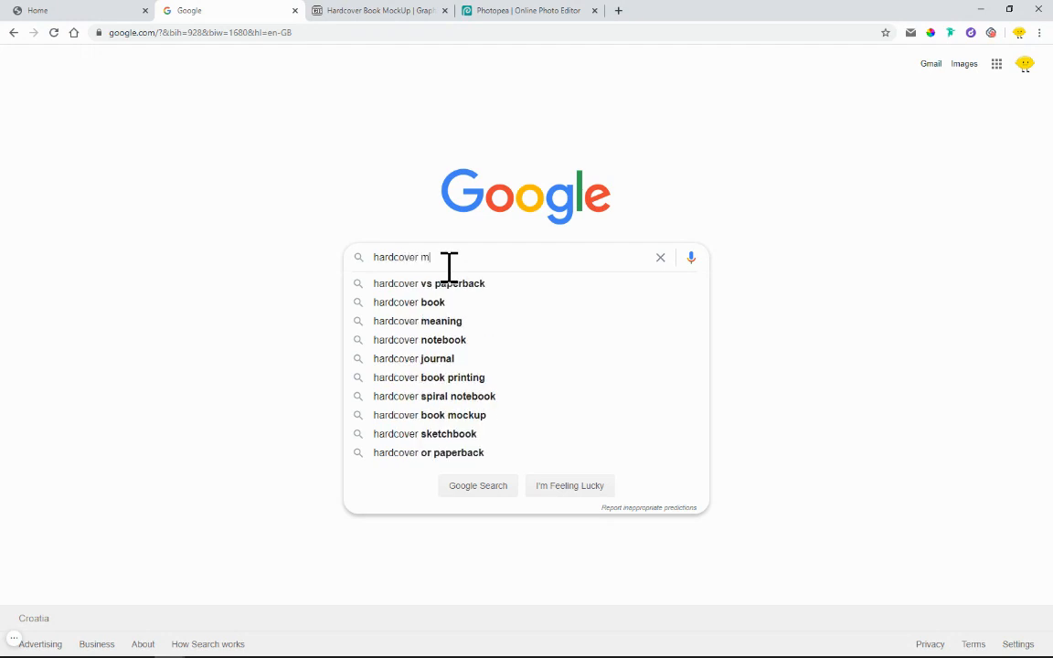
pyautogui.write(' mo')
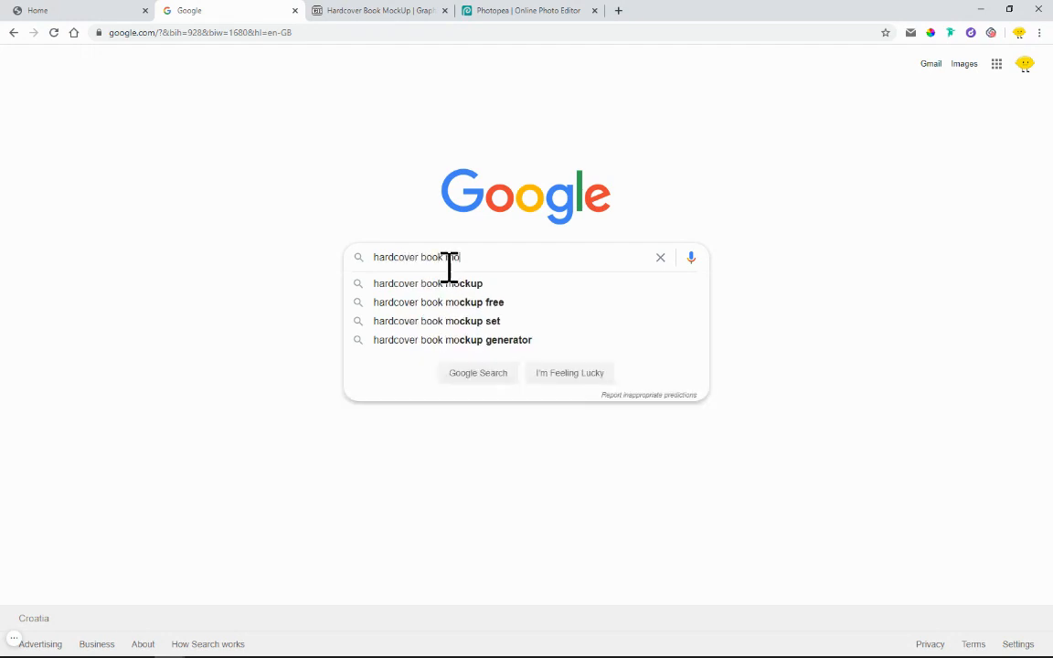
pyautogui.write('ckup')
pyautogui.press('Return')
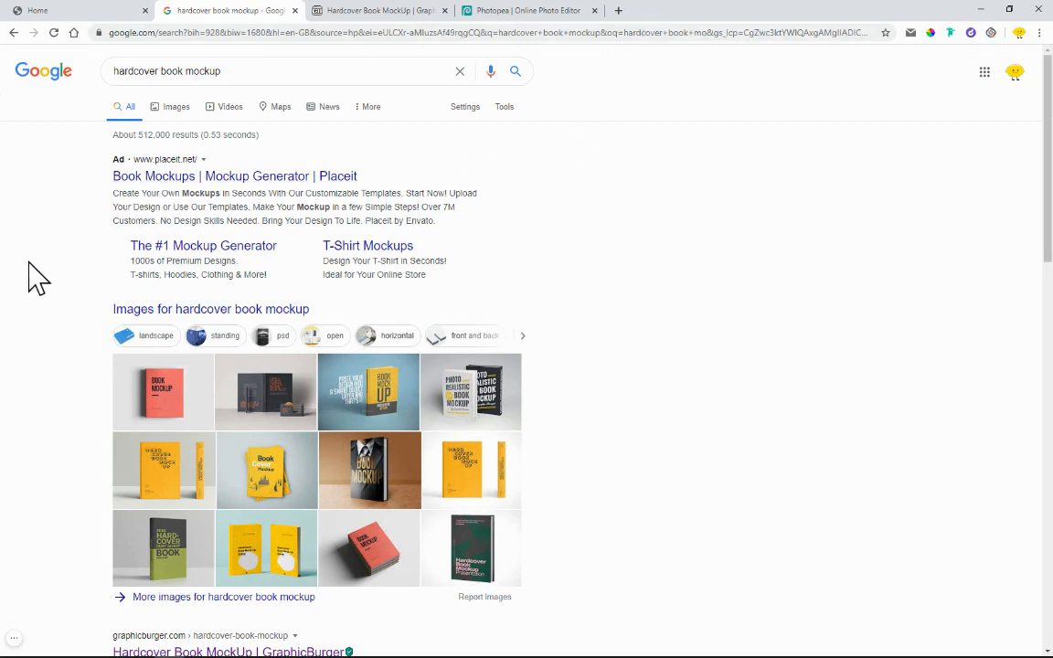
# Step: Review the image and web results and open GraphicBurger's Hardcover Book MockUp page
pyautogui.scroll(-1, 35, 277)
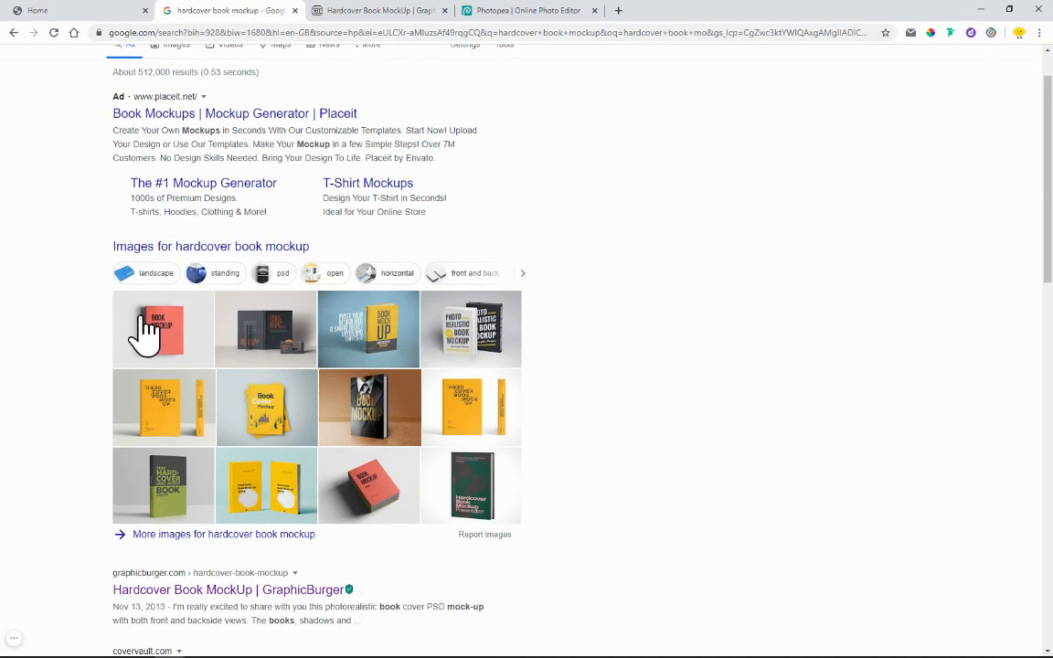
pyautogui.scroll(-5, 71, 376)
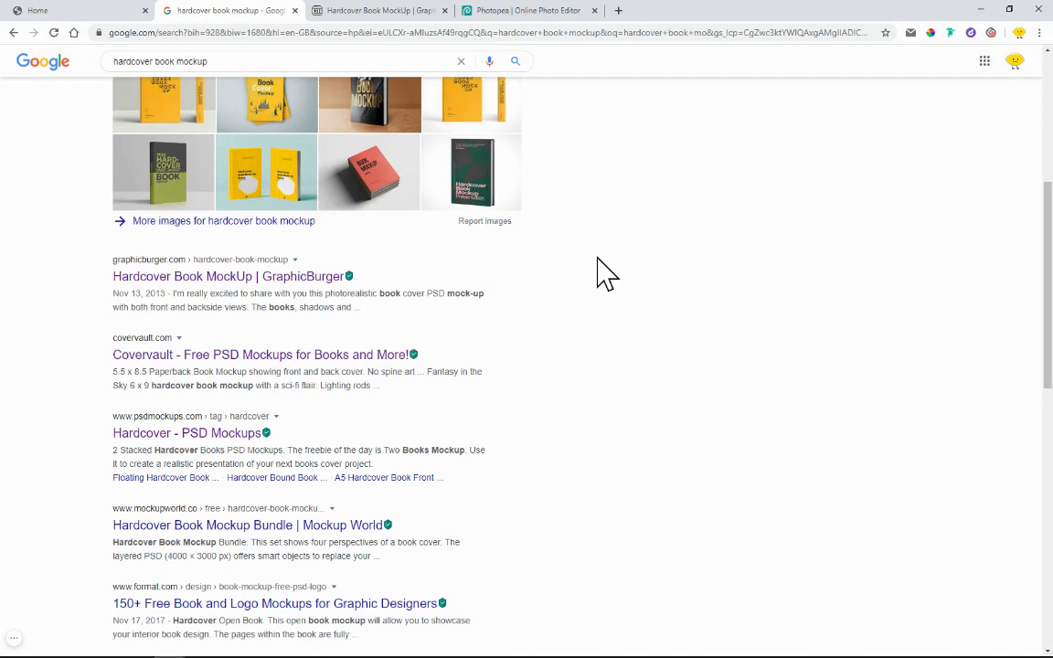
pyautogui.scroll(4, 659, 337)
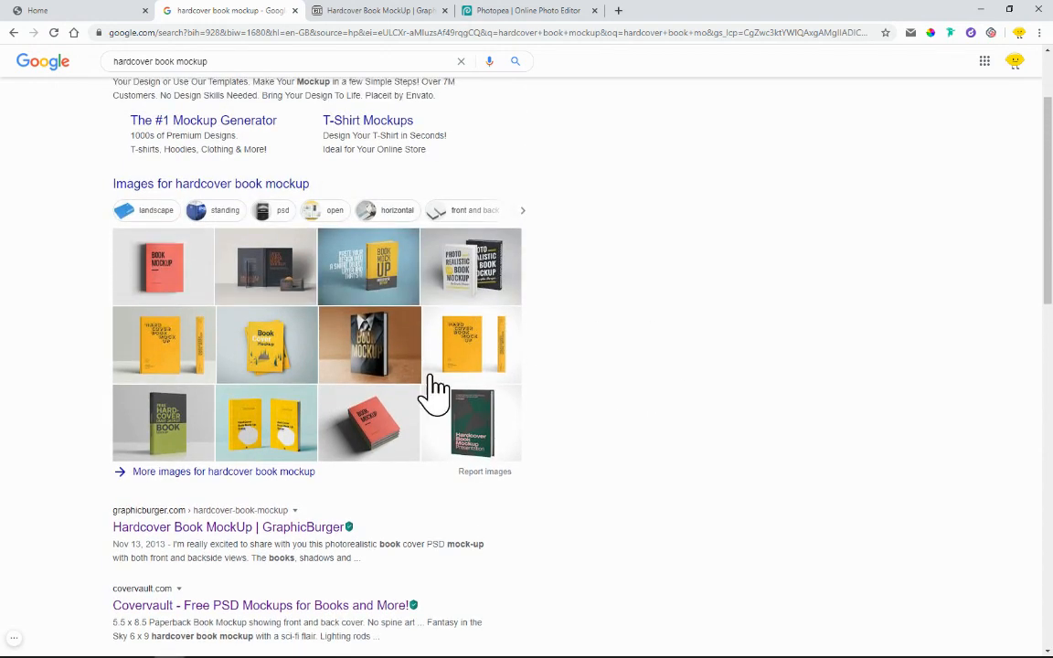
pyautogui.scroll(-2, 320, 420)
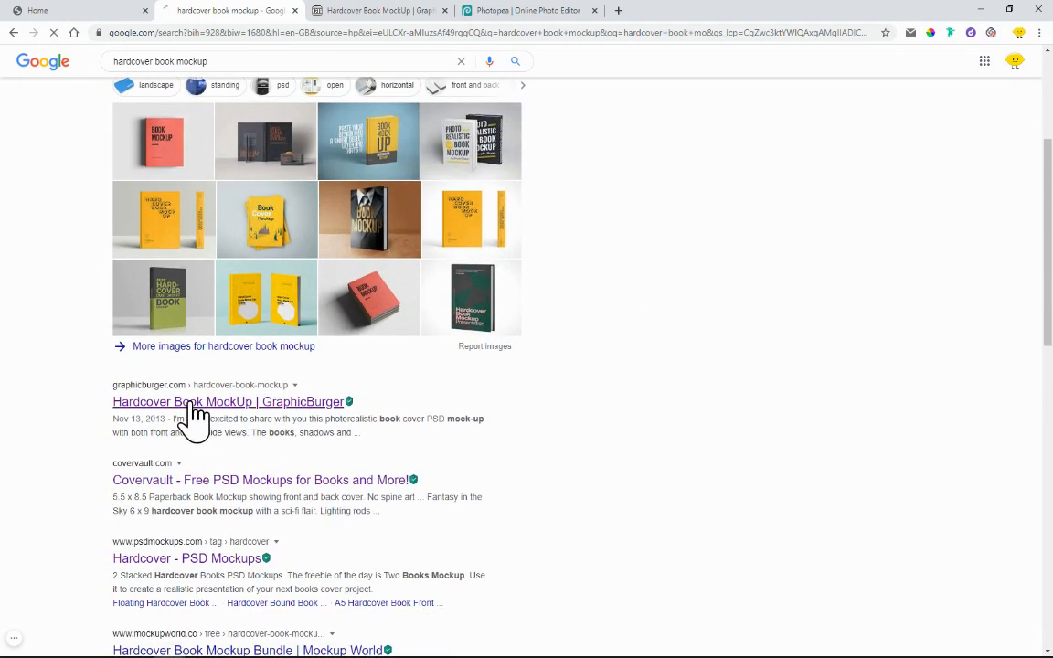
pyautogui.click(194, 404)
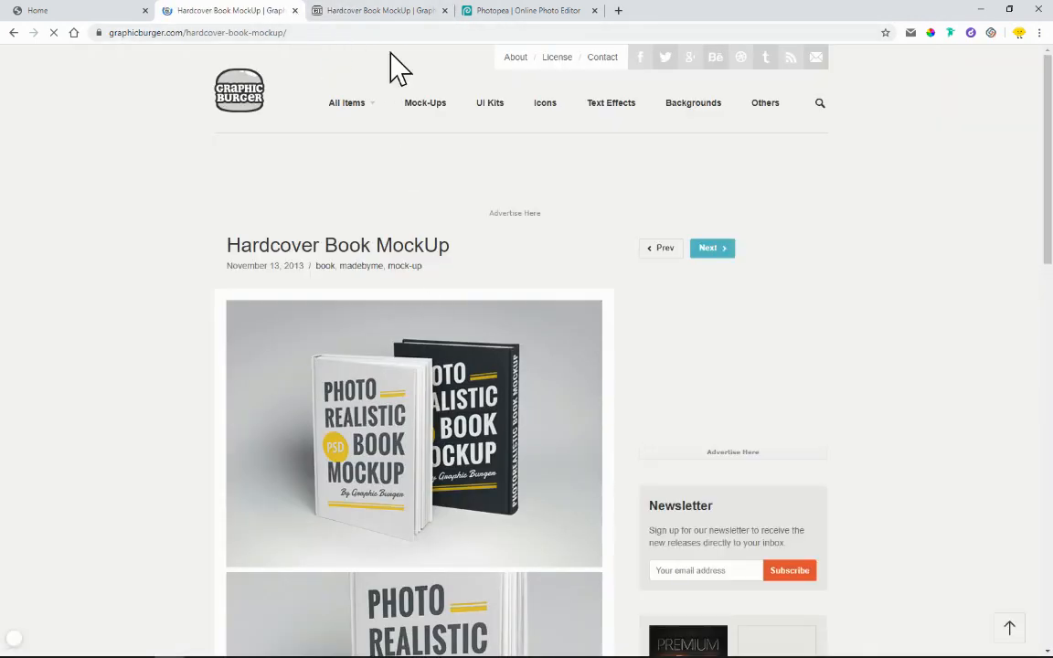
# Step: Return to the search results, and compare the already open GraphicBurger mockup page with the lemonbuilt1 landing page
pyautogui.click(14, 32)
pyautogui.click(320, 21)
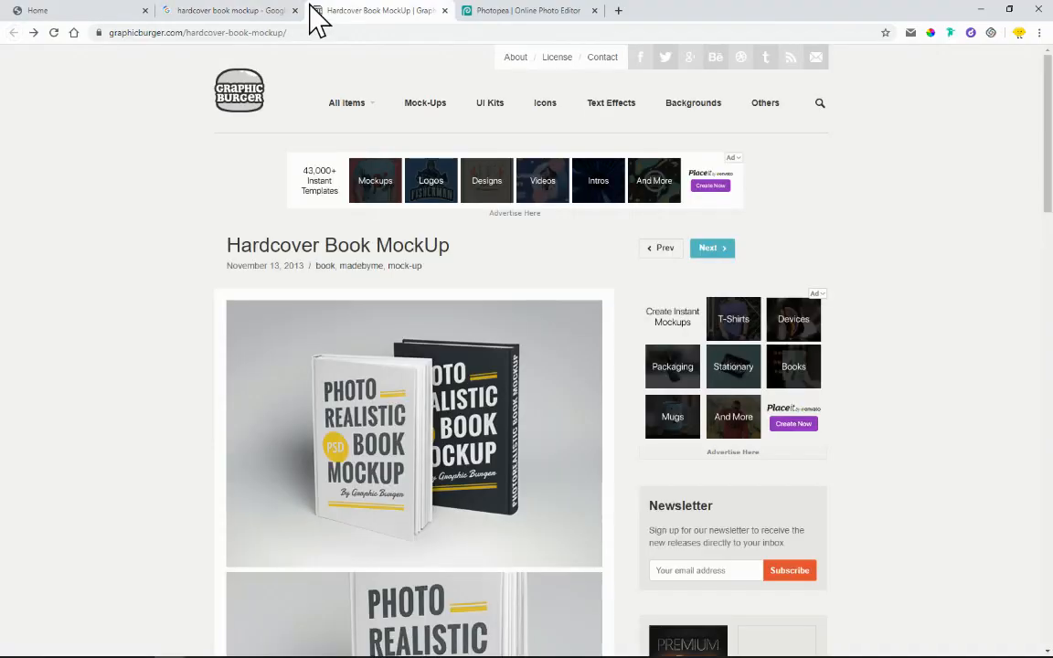
pyautogui.scroll(-2, 258, 348)
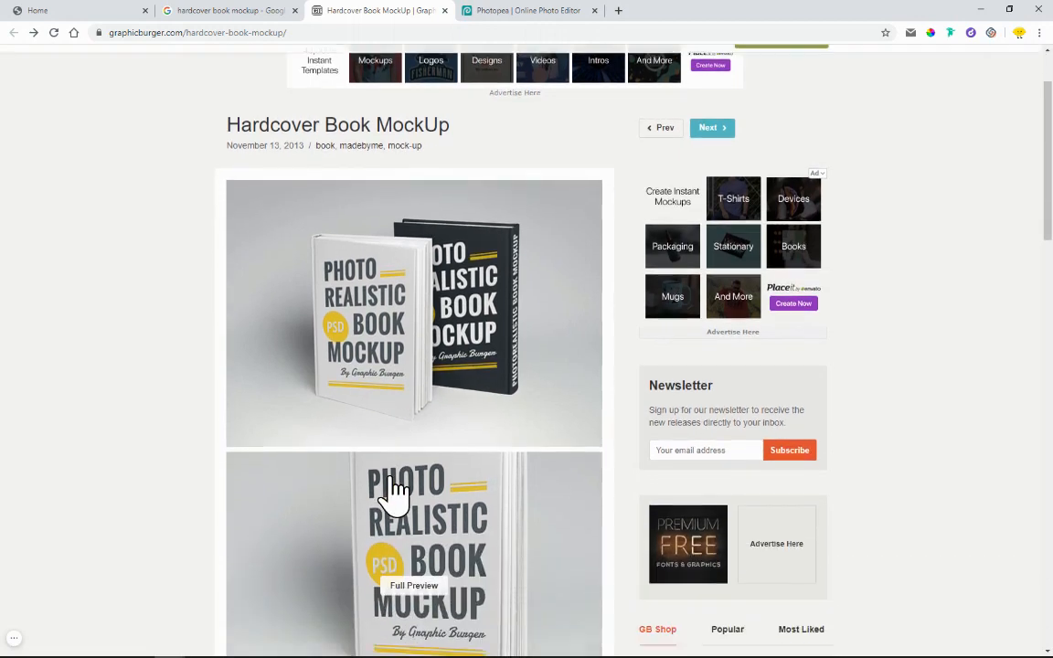
pyautogui.click(58, 11)
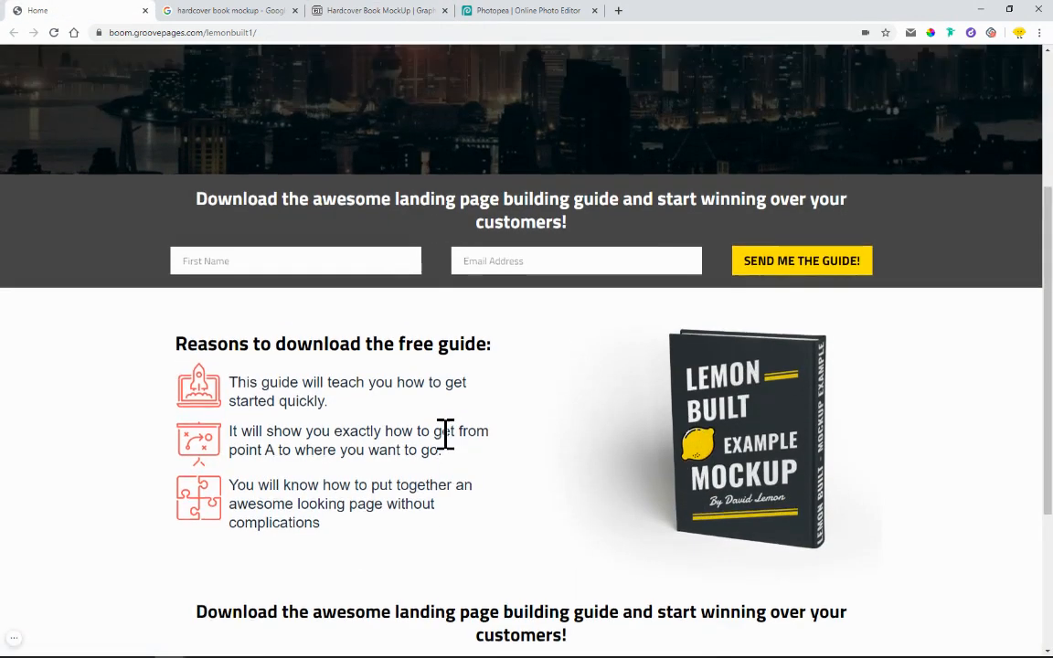
pyautogui.scroll(4, 569, 131)
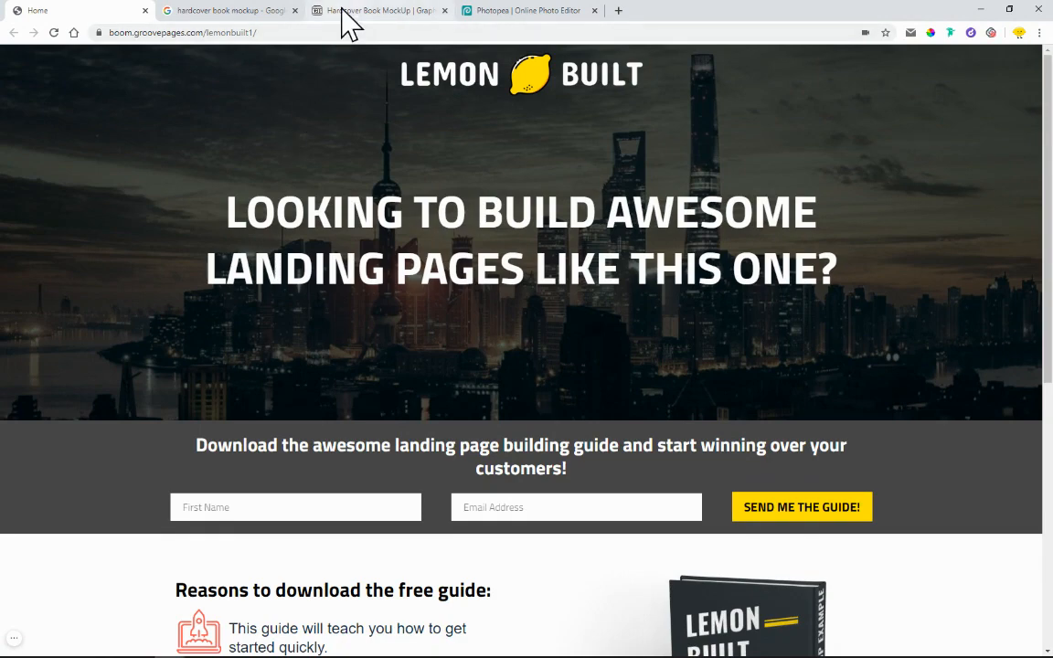
# Step: Open the Covervault free PSD mockups site from the hardcover book mockup results and browse its book mockups
pyautogui.click(228, 11)
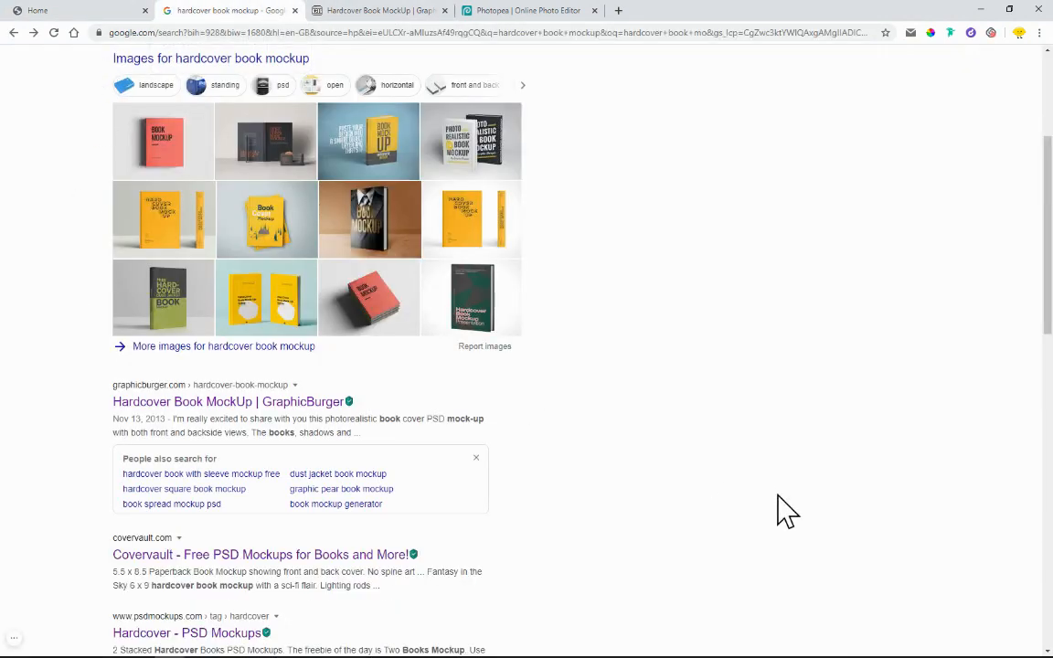
pyautogui.scroll(4, 616, 447)
pyautogui.scroll(-6, 52, 470)
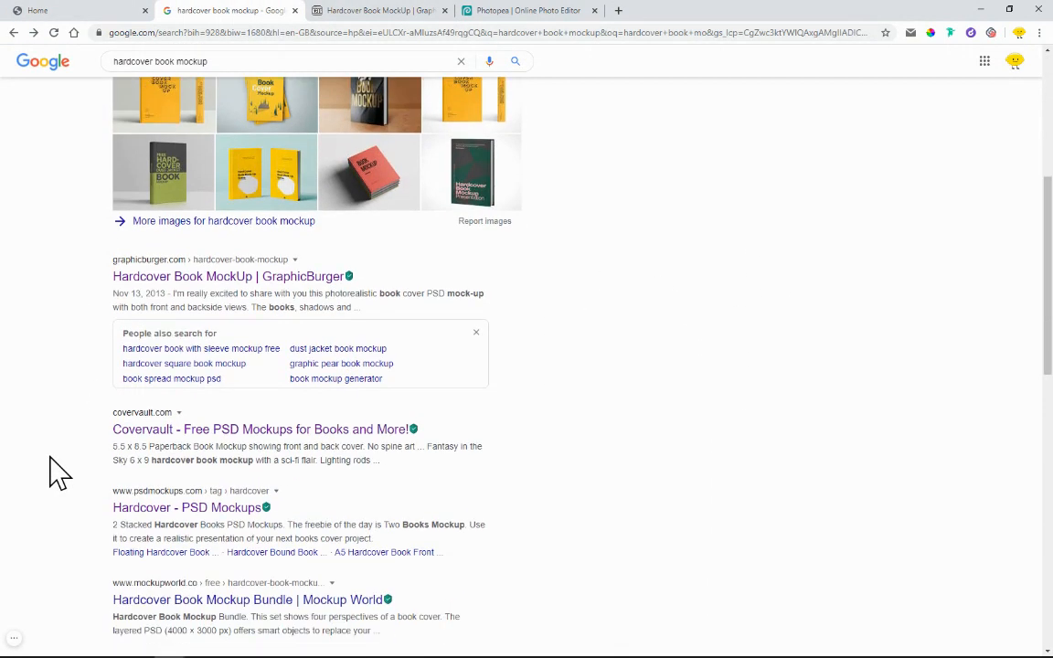
pyautogui.scroll(-2, 55, 470)
pyautogui.click(250, 243)
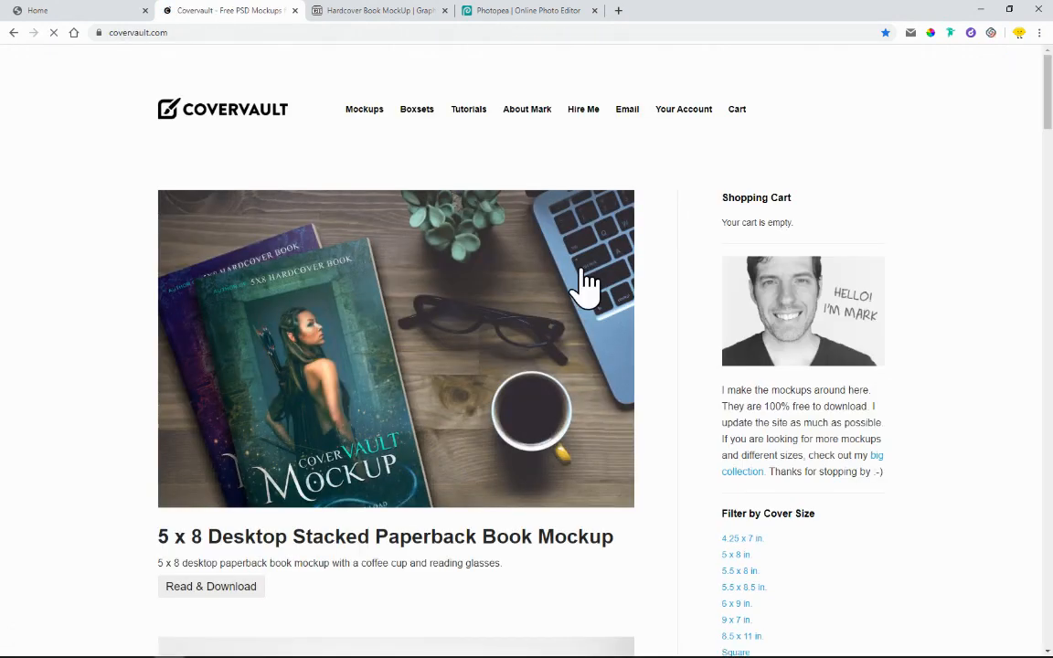
pyautogui.scroll(-5, 129, 293)
pyautogui.scroll(-8, 297, 215)
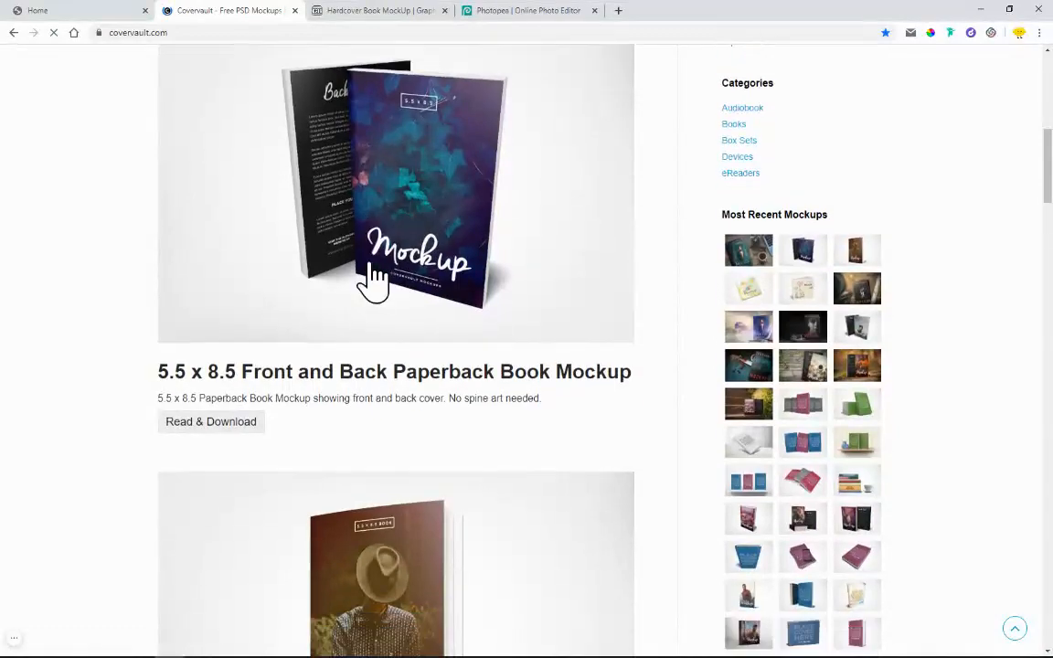
pyautogui.scroll(-11, 396, 375)
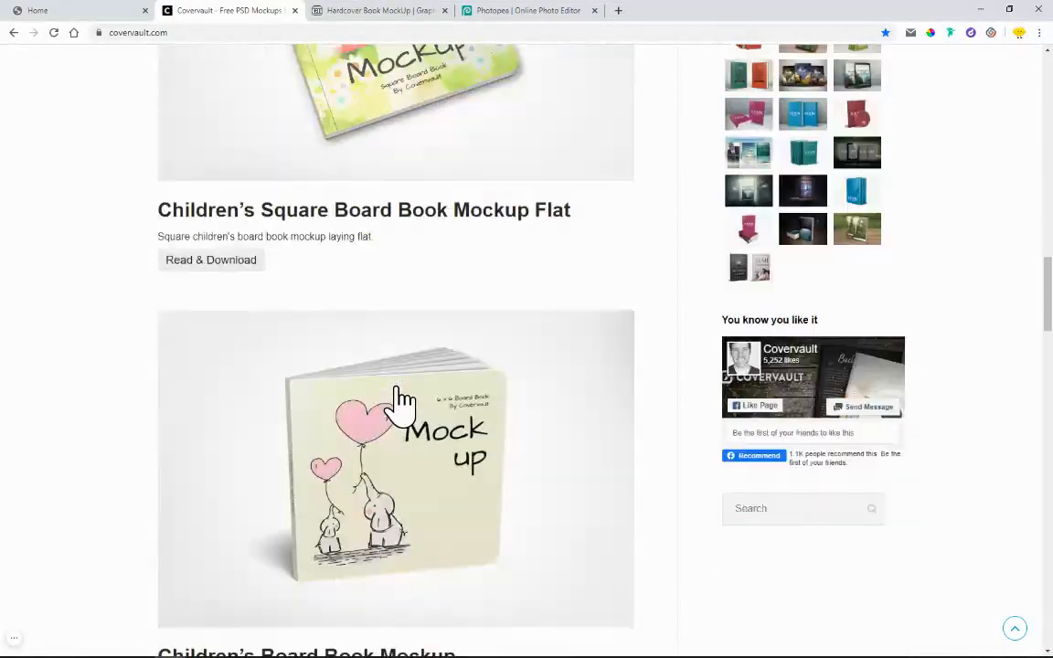
# Step: Look through the remaining Covervault book mockups and close the Covervault site
pyautogui.scroll(-13, 361, 425)
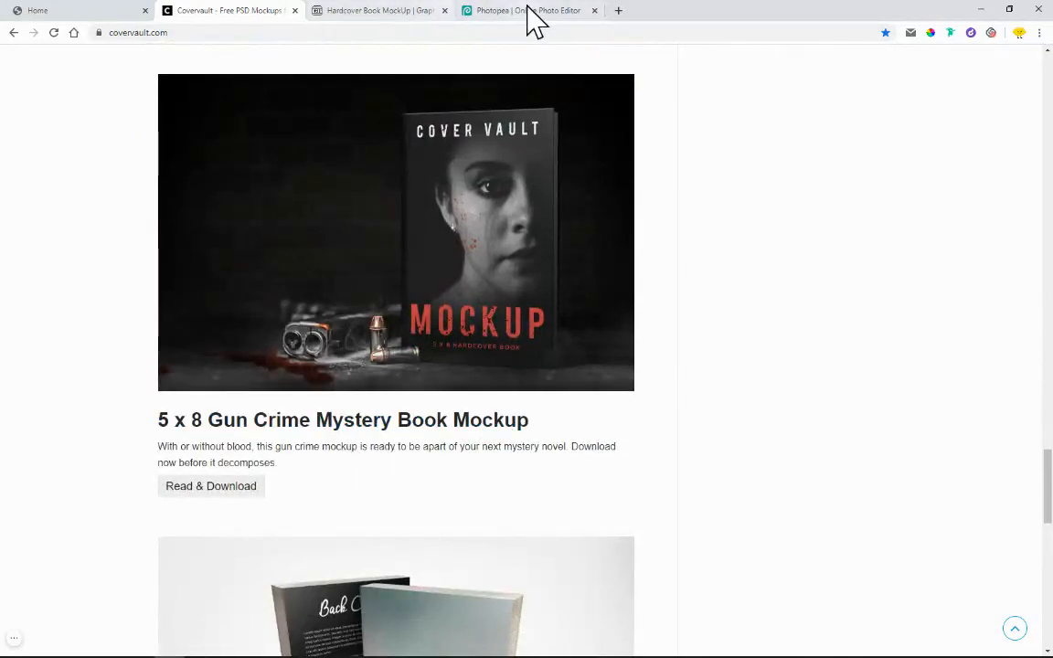
pyautogui.scroll(5, 96, 334)
pyautogui.scroll(20, 96, 334)
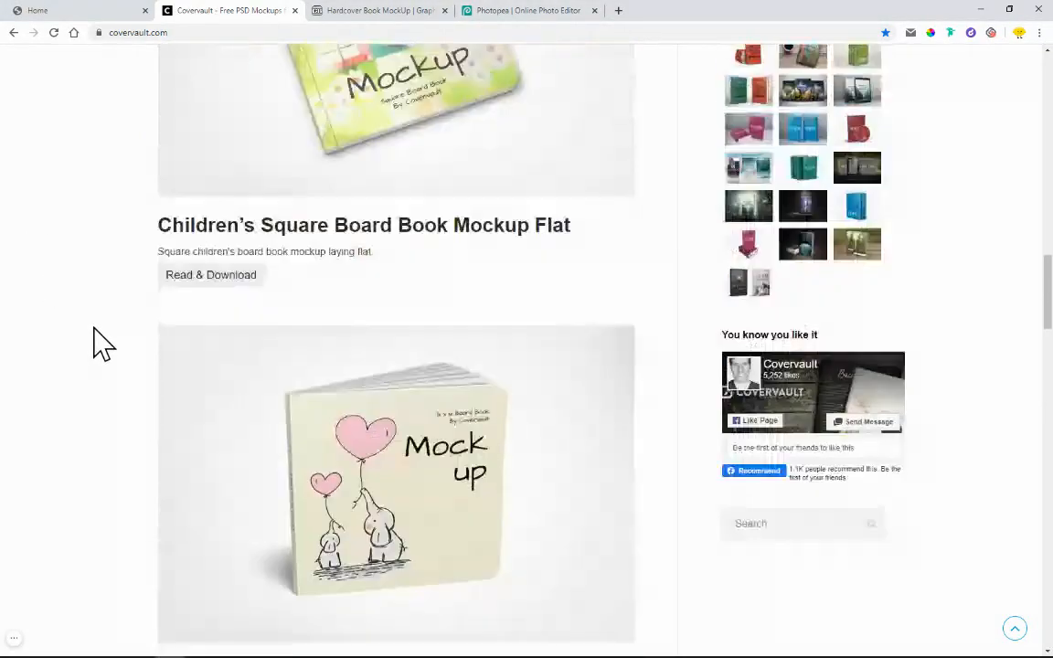
pyautogui.scroll(15, 104, 347)
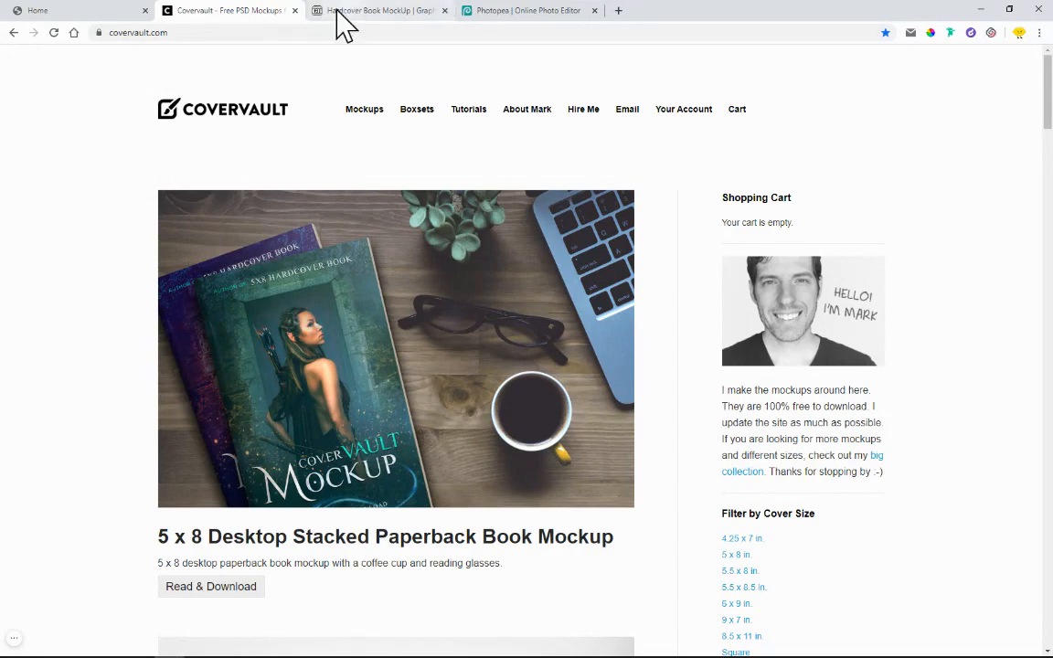
pyautogui.click(295, 10)
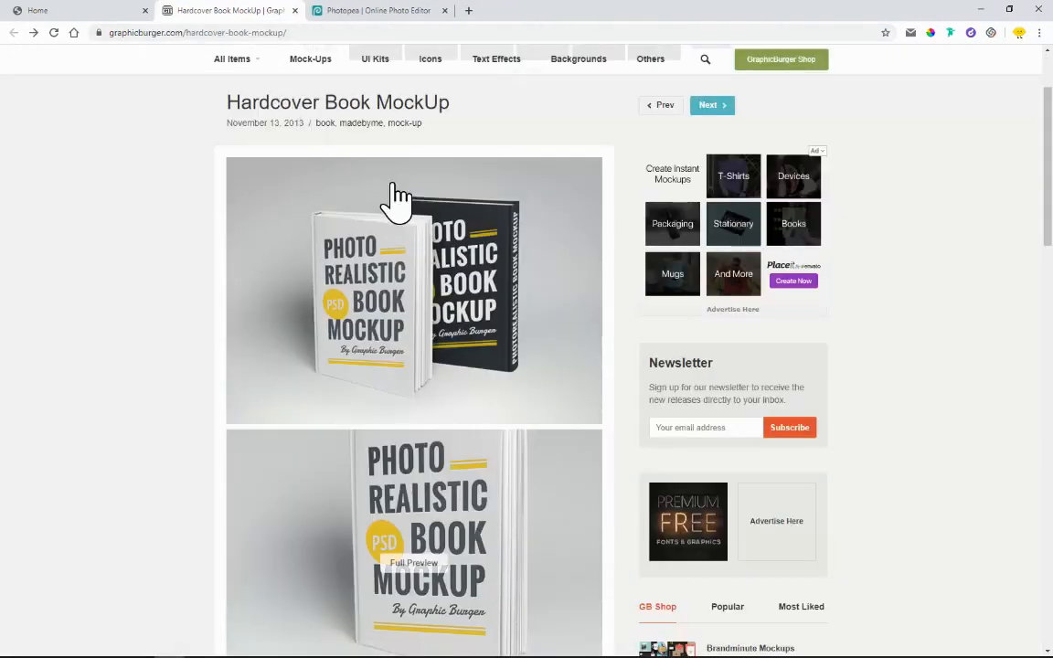
# Step: Download the Hardcover Book MockUp from its GraphicBurger page
pyautogui.scroll(-1, 236, 272)
pyautogui.scroll(-6, 429, 282)
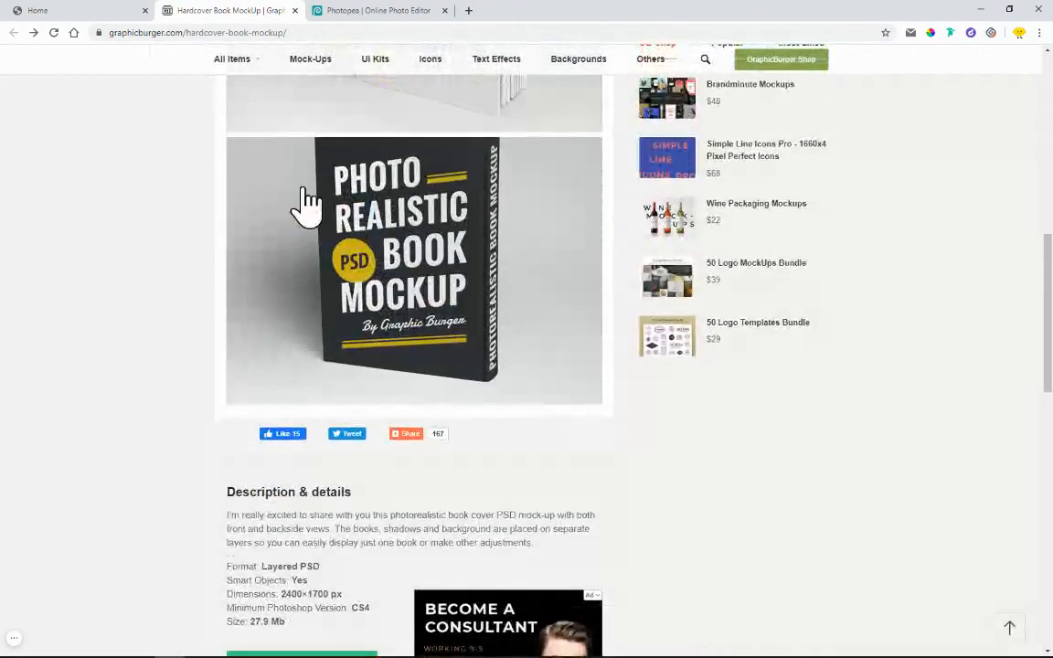
pyautogui.scroll(-2, 375, 383)
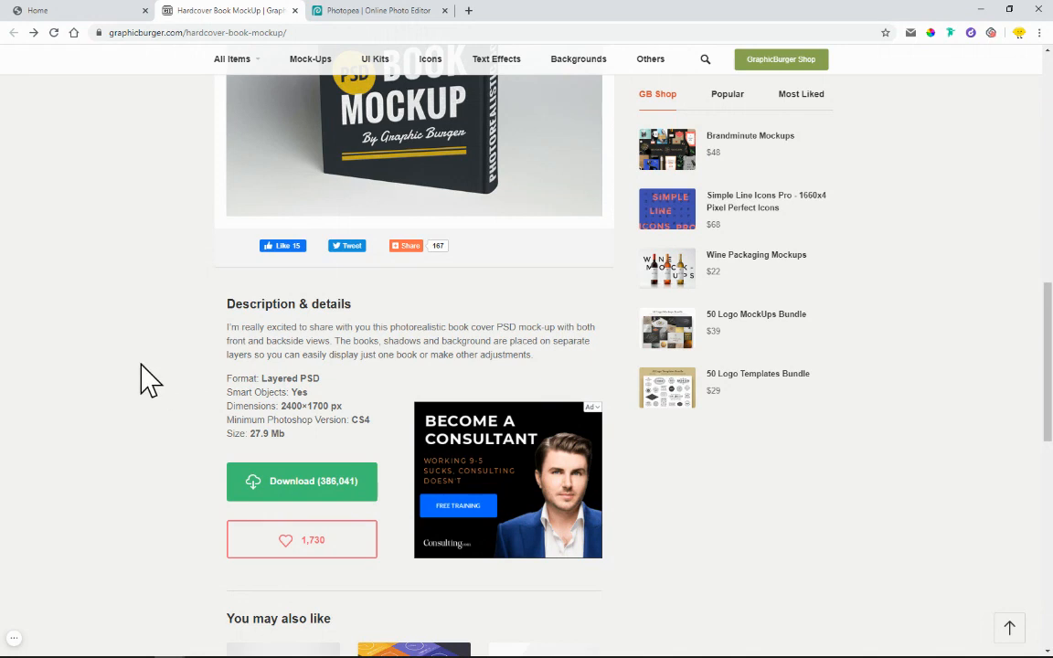
pyautogui.scroll(-1, 373, 179)
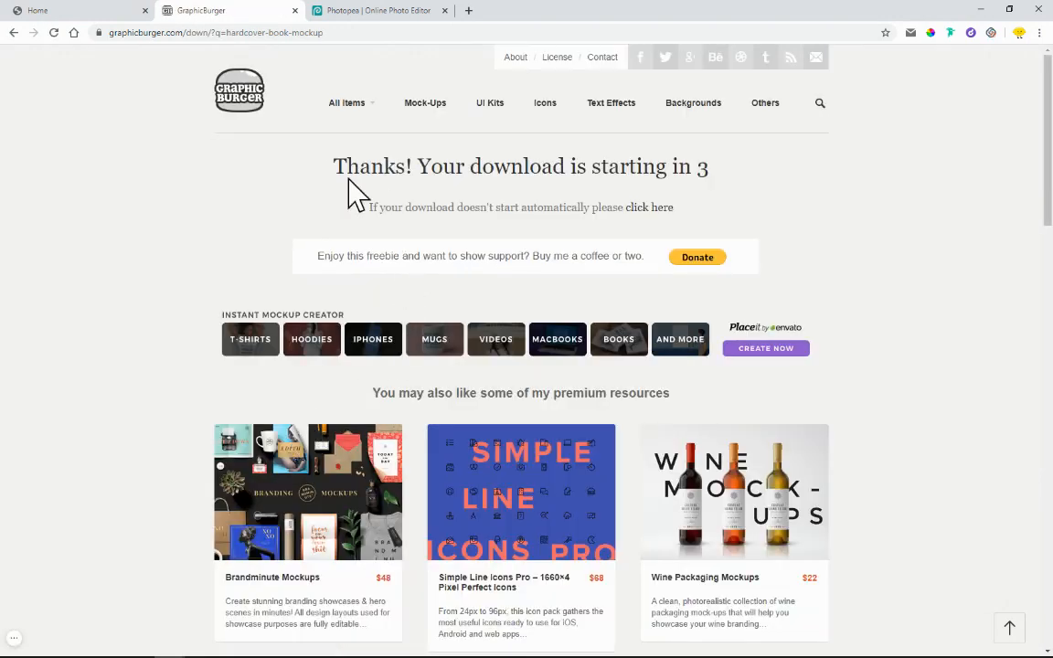
pyautogui.moveTo(334, 173); pyautogui.dragTo(709, 173)
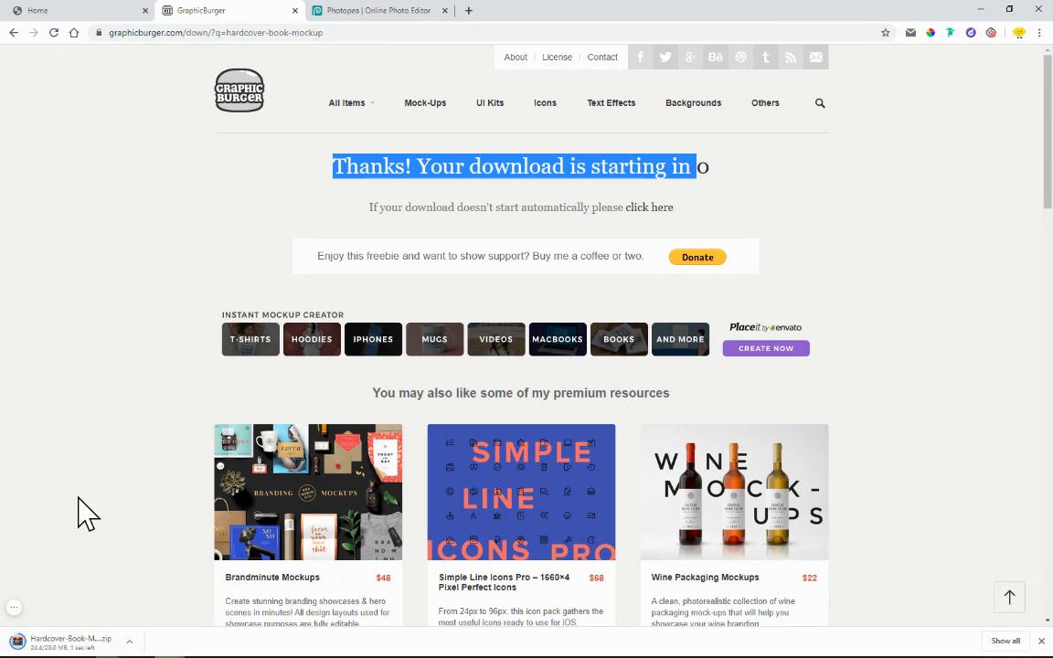
# Step: Open the downloaded Hardcover-Book-MockUp zip, try to extract the PSD file from its Hardcover Book MockUp folder, and close the archive
pyautogui.click(81, 642)
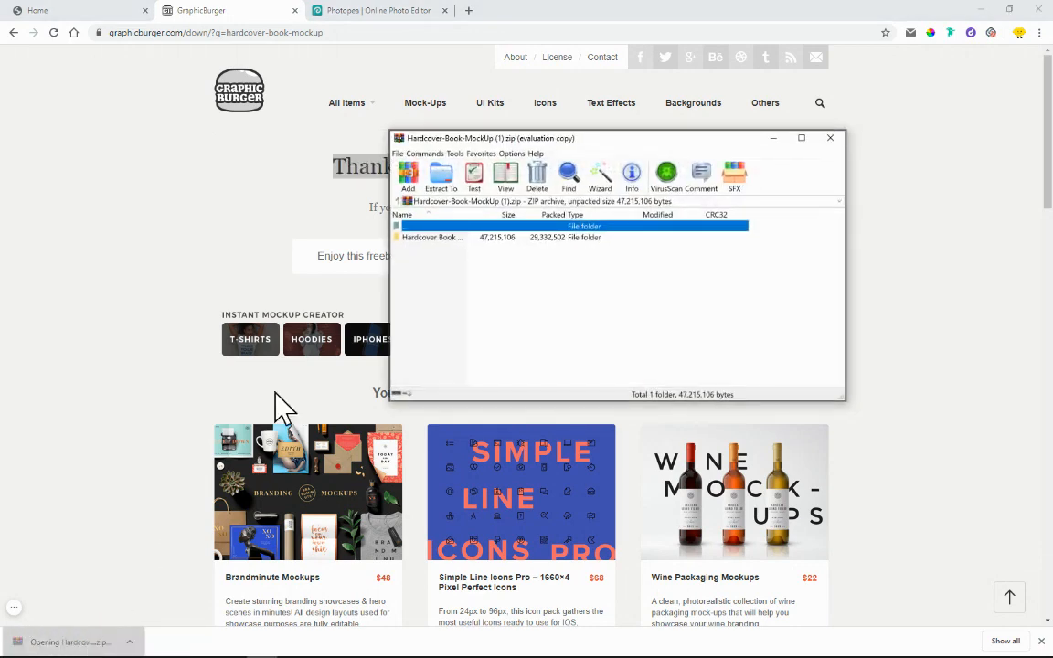
pyautogui.click(413, 239)
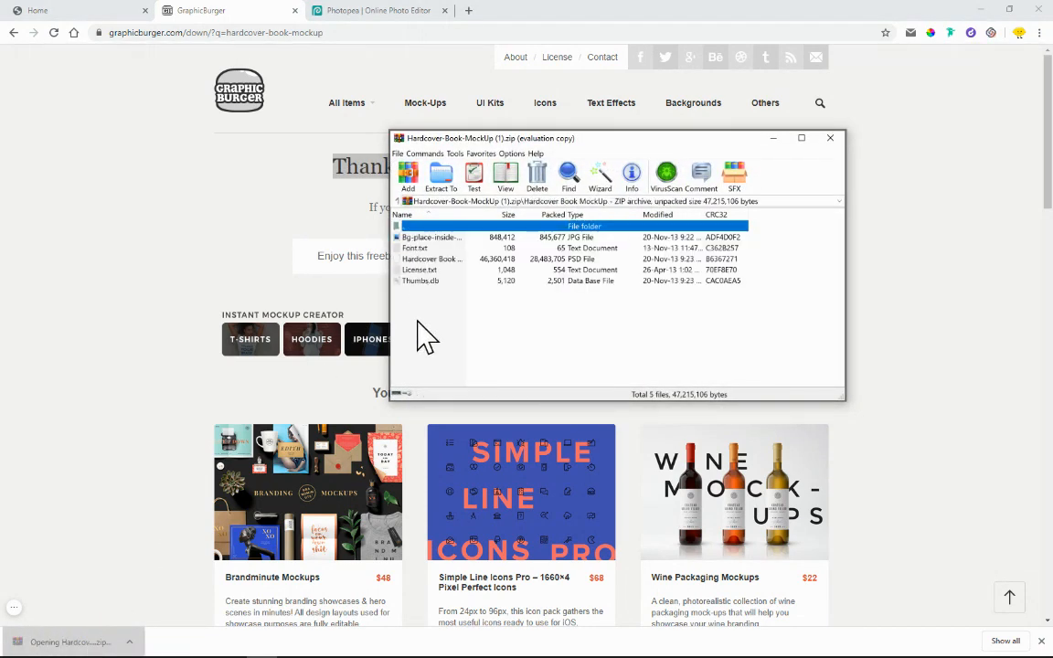
pyautogui.click(429, 259)
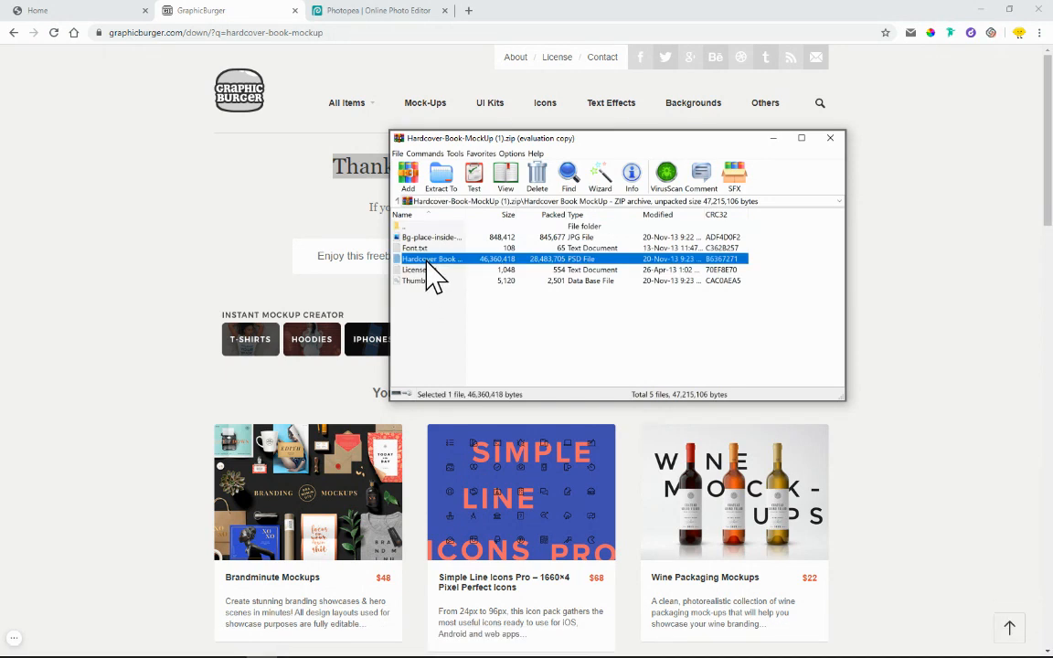
pyautogui.click(442, 181)
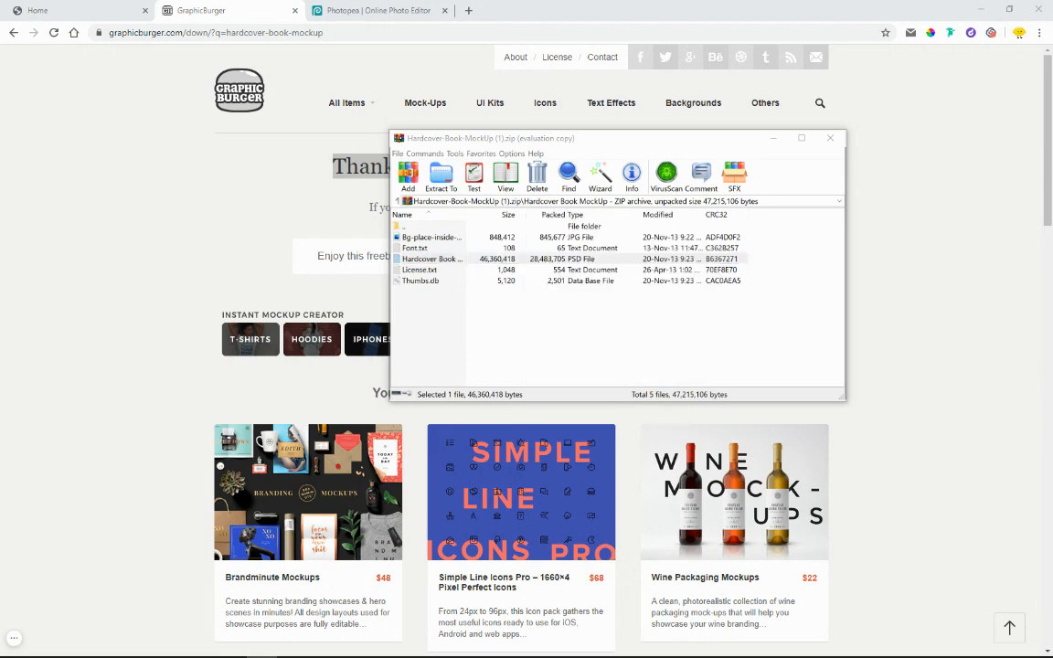
pyautogui.click(412, 41)
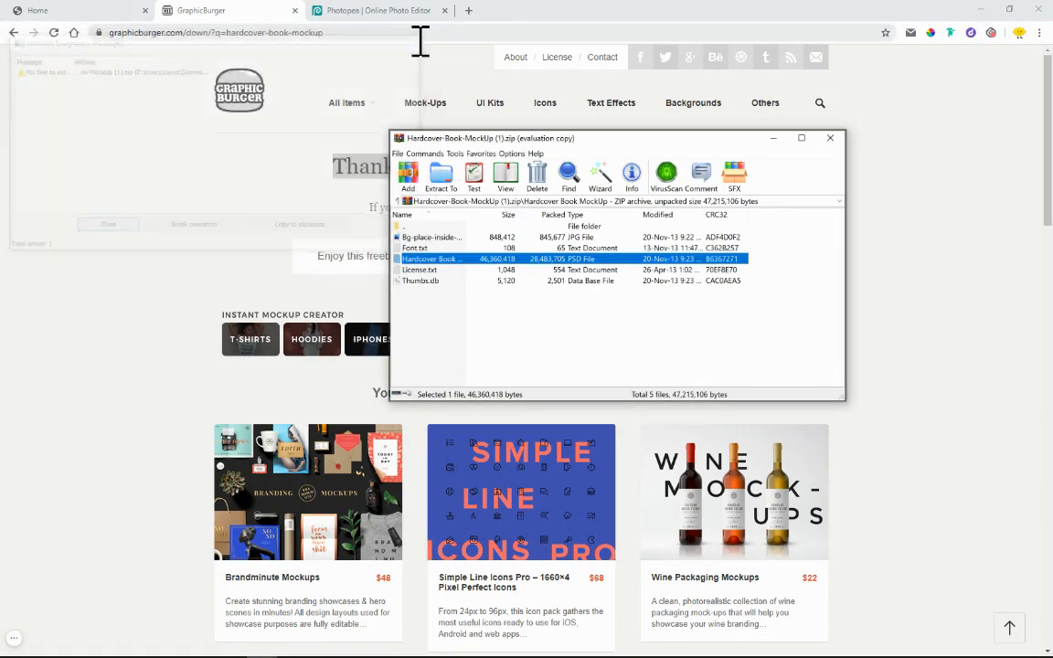
pyautogui.click(839, 140)
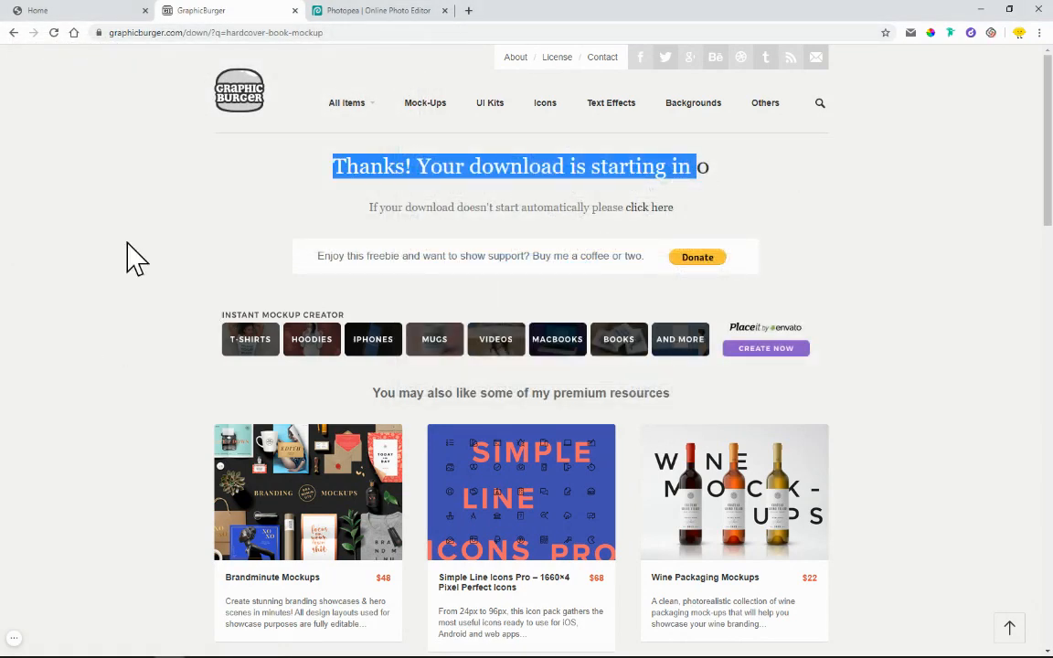
# Step: Switch to Photopea and open the Hardcover Book MockUp PSD file from the computer
pyautogui.click(366, 13)
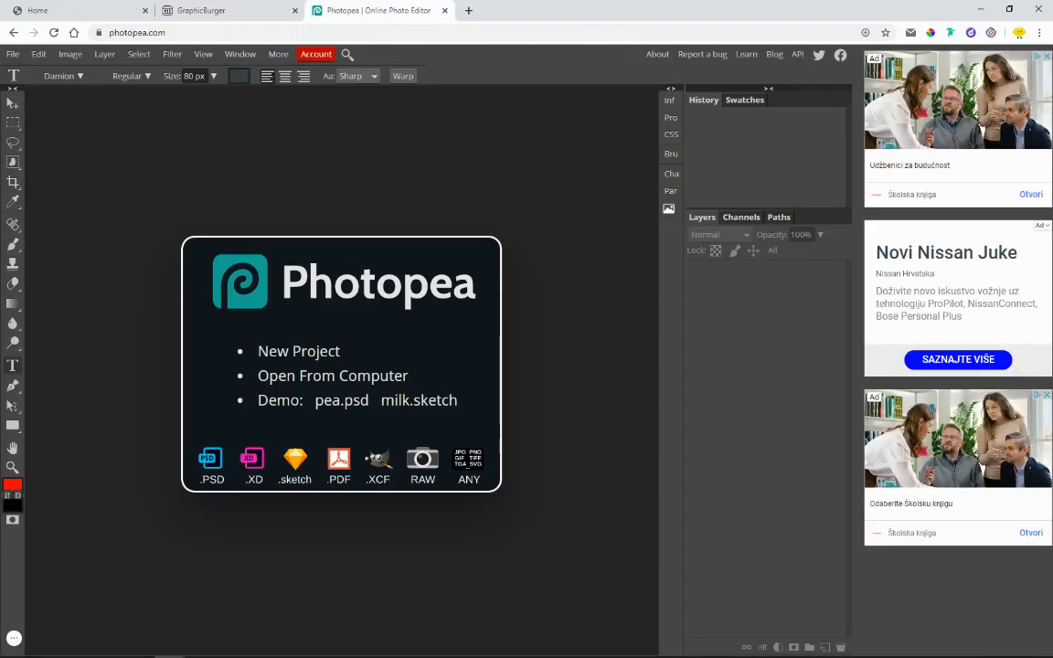
pyautogui.press('super+e')
pyautogui.moveTo(137, 654); pyautogui.dragTo(379, 285)
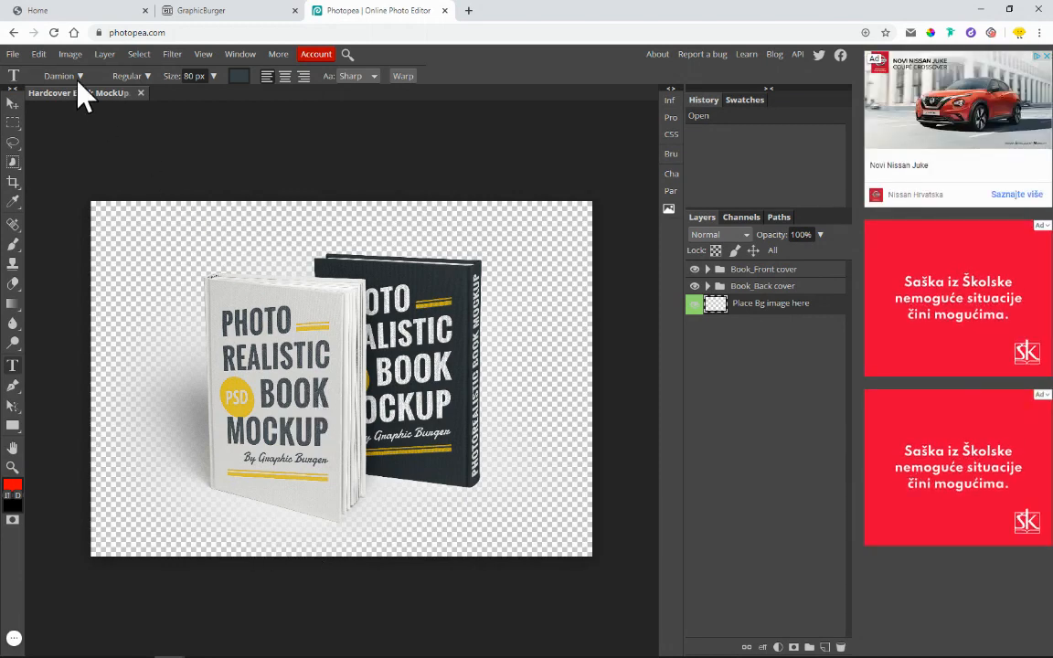
# Step: Compare the opened mockup with the book image on the lemonbuilt1 landing page, closing the GraphicBurger page along the way
pyautogui.click(81, 17)
pyautogui.scroll(-4, 764, 501)
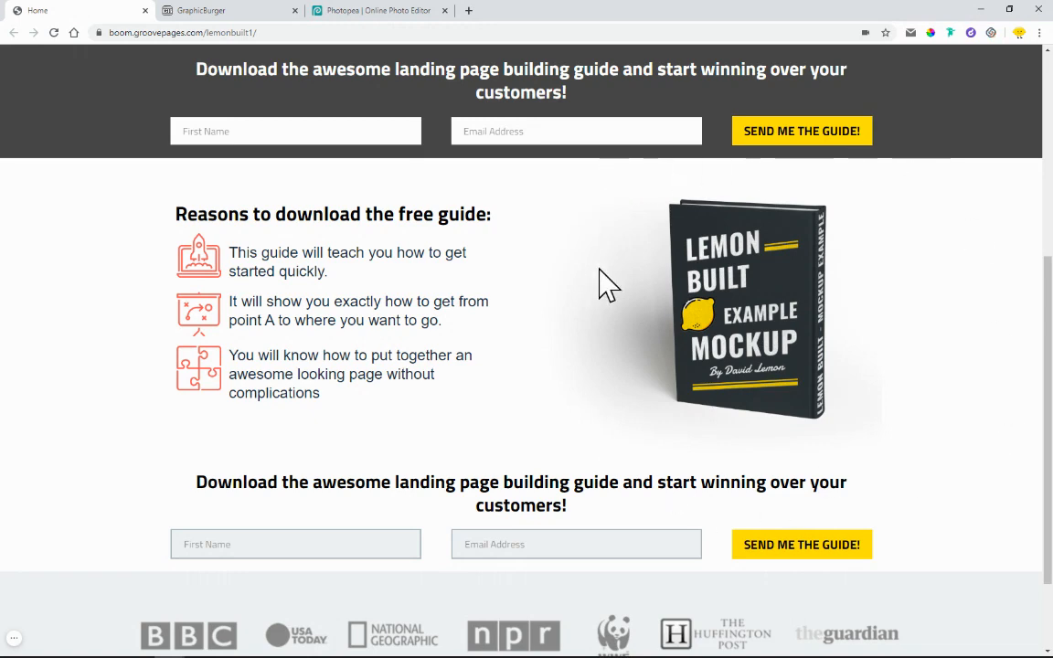
pyautogui.scroll(4, 311, 338)
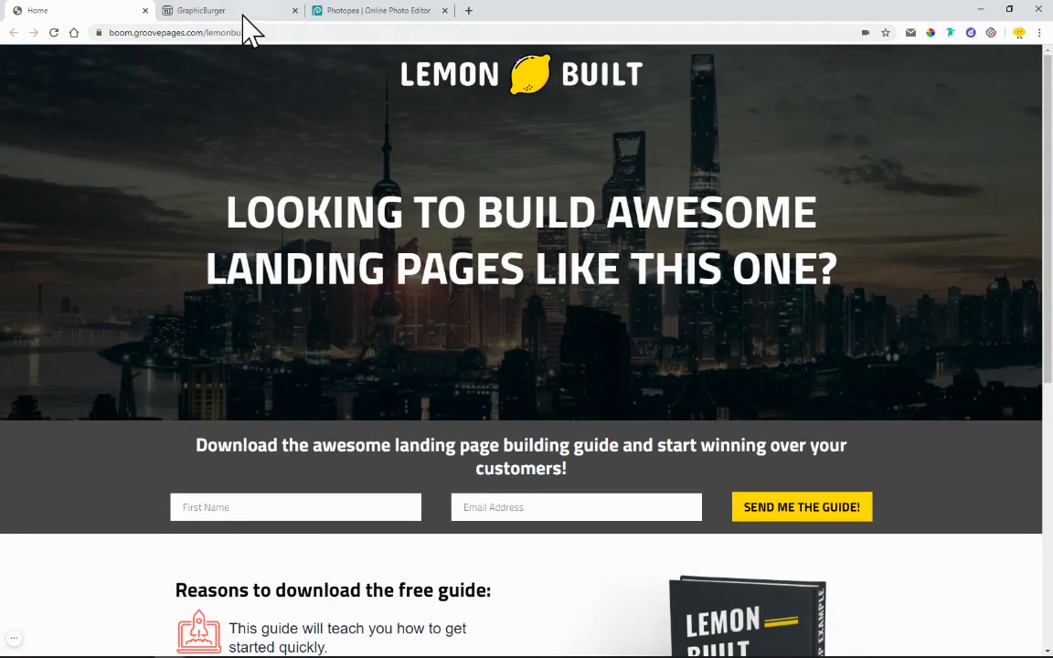
pyautogui.click(235, 20)
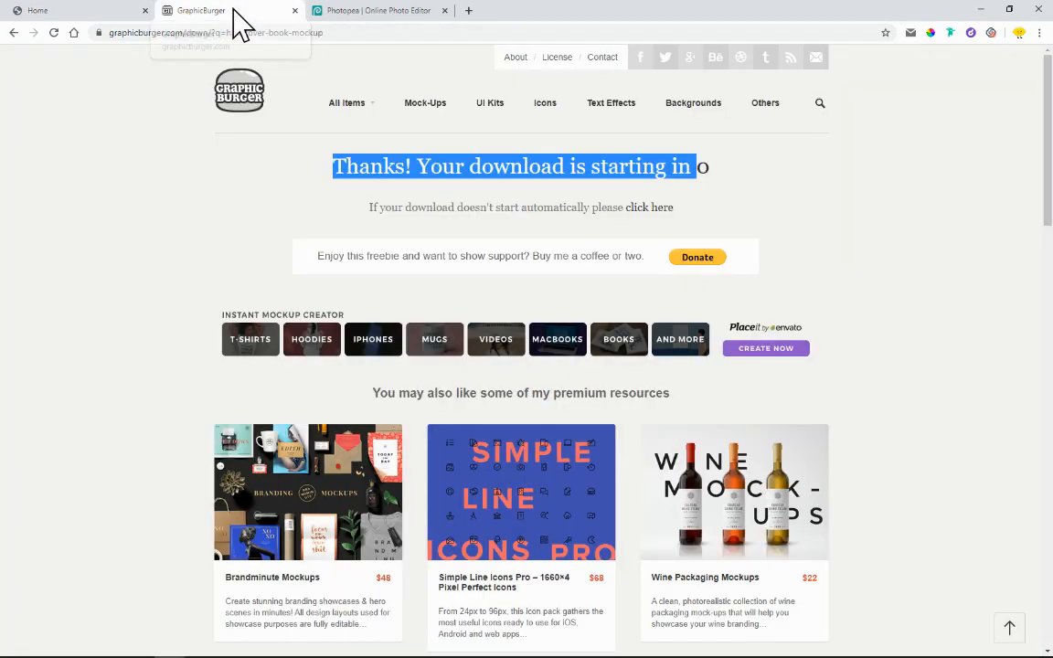
pyautogui.click(302, 25)
pyautogui.click(255, 10)
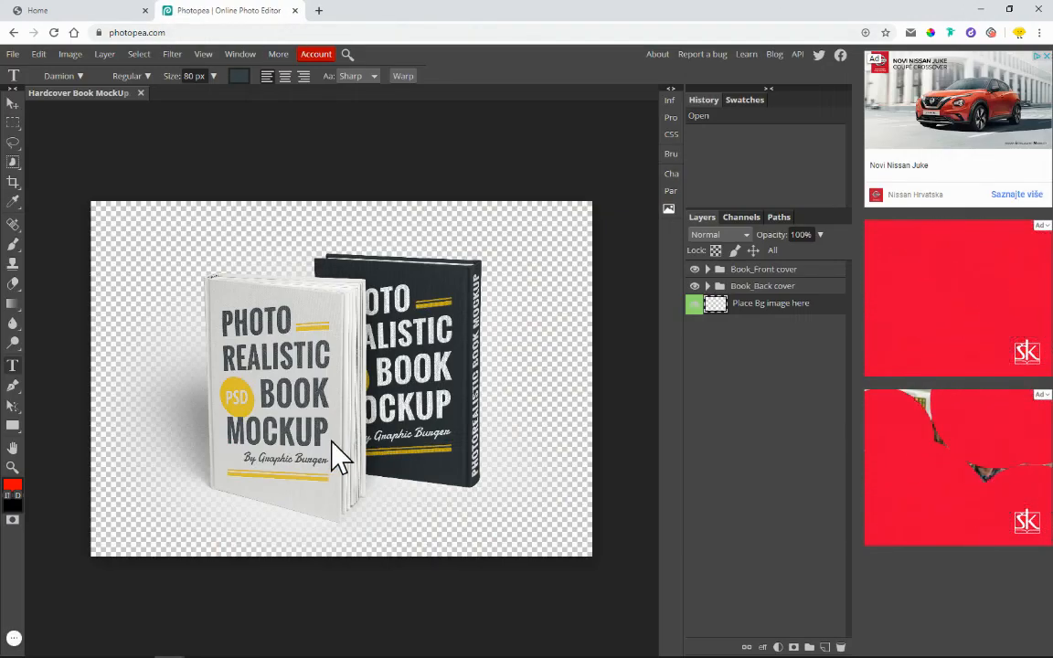
pyautogui.click(78, 14)
pyautogui.scroll(-3, 714, 462)
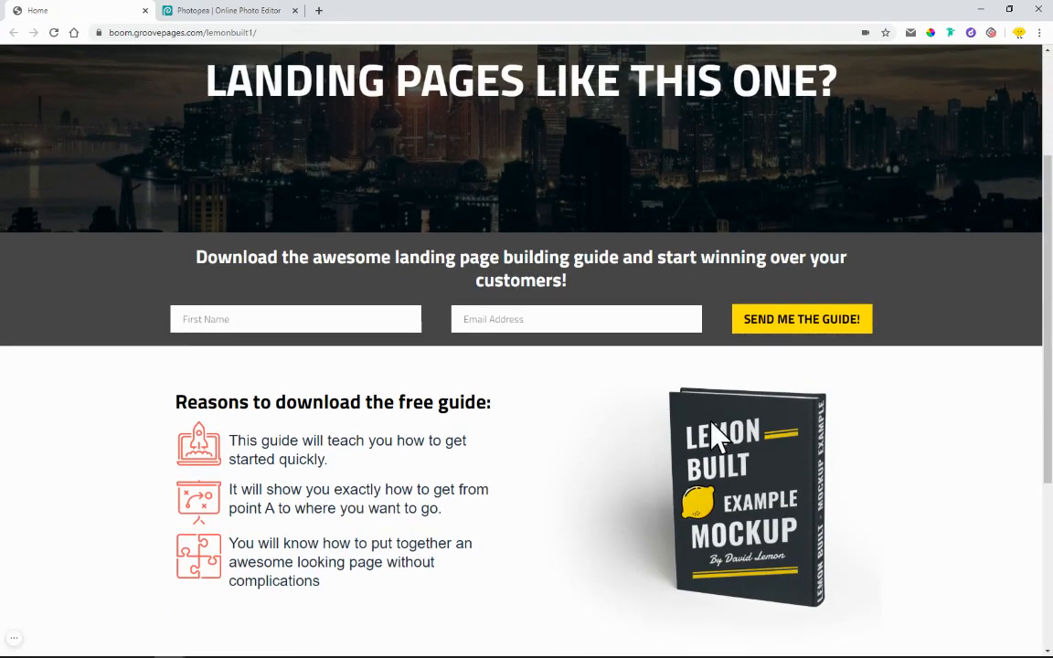
pyautogui.click(203, 13)
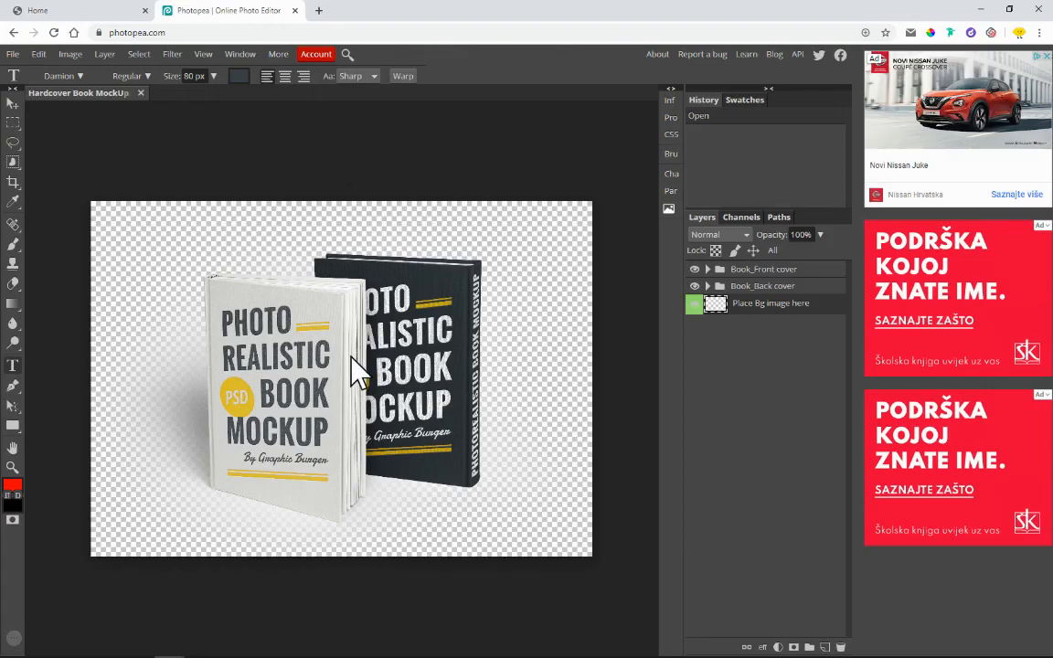
# Step: Hide the Book_Front cover group and expand the Book_Back cover group to show its layers
pyautogui.click(694, 269)
pyautogui.click(694, 270)
pyautogui.click(694, 270)
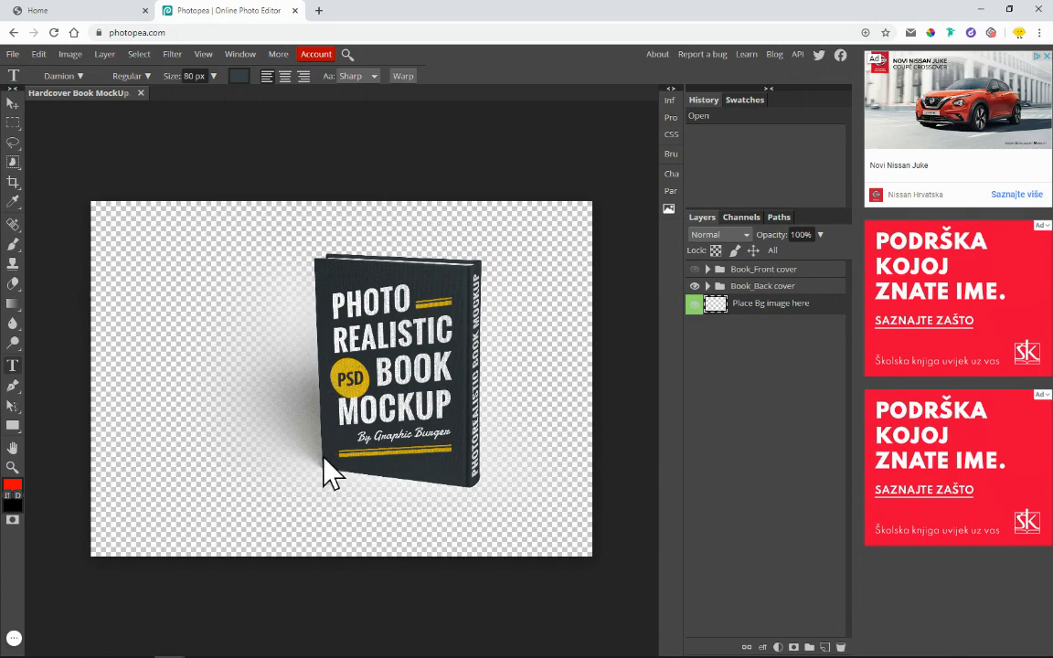
pyautogui.click(722, 289)
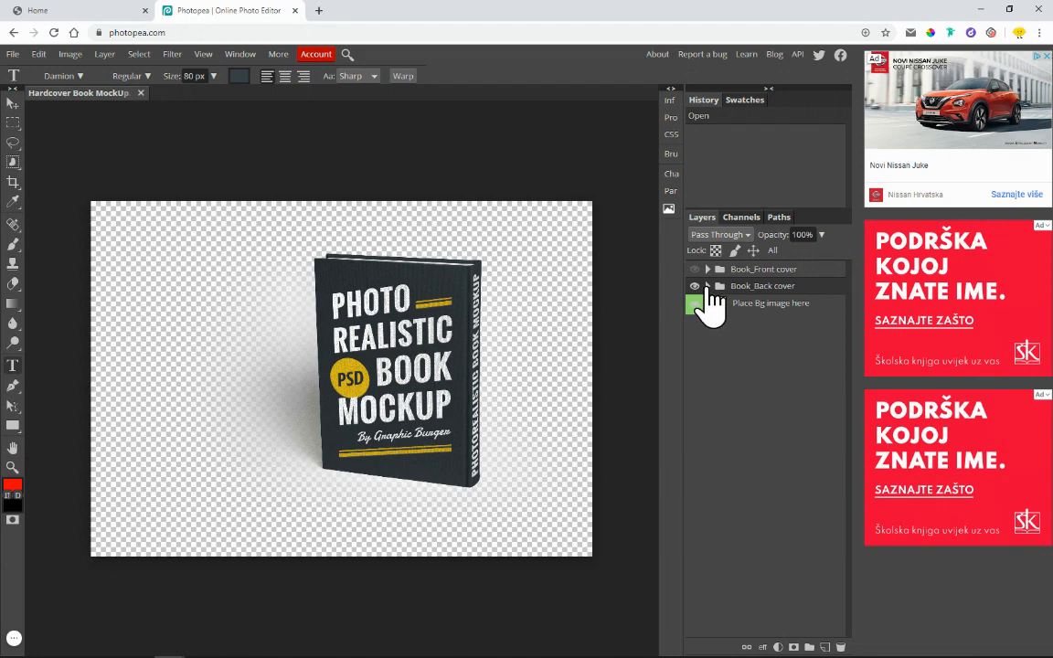
pyautogui.click(709, 287)
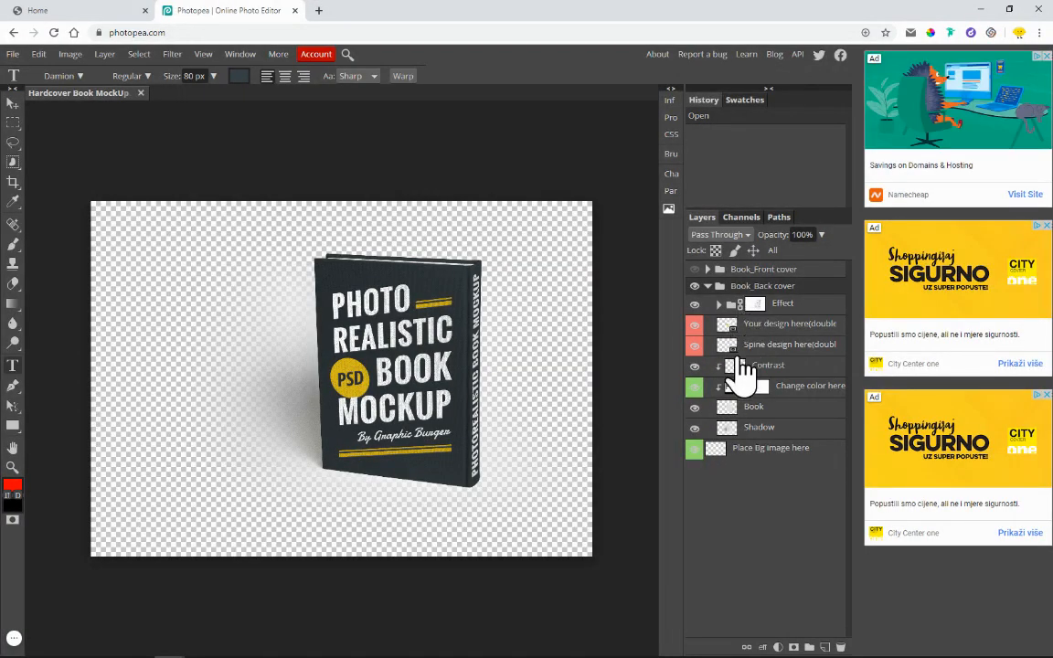
# Step: Toggle the visibility of the layers inside Book_Back cover, including Effect, Book and Shadow, to examine what each one contributes
pyautogui.click(695, 323)
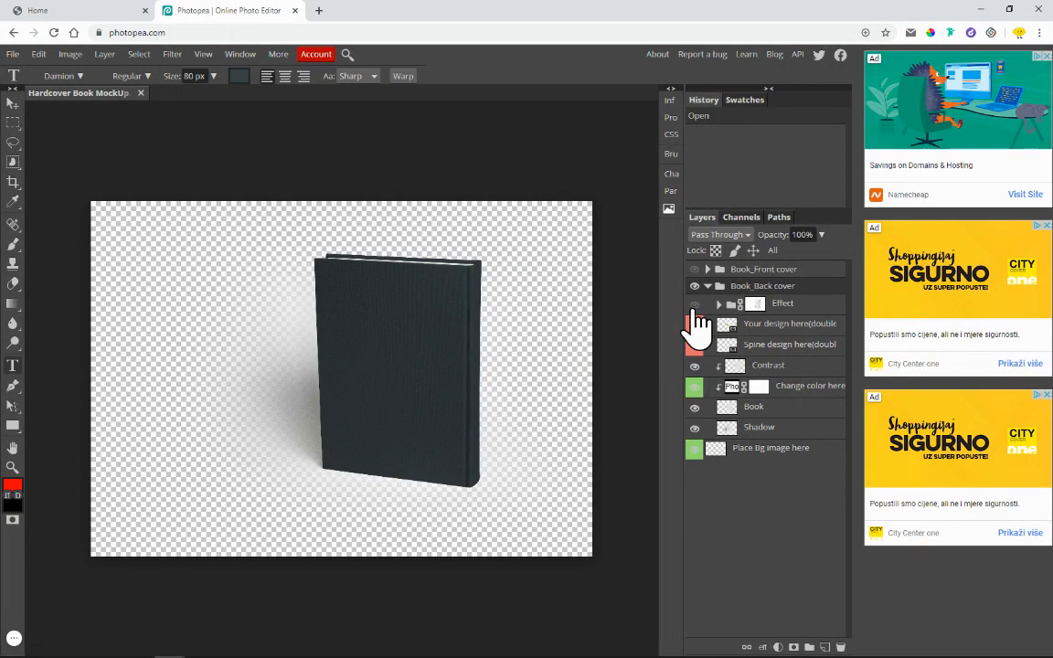
pyautogui.click(695, 323)
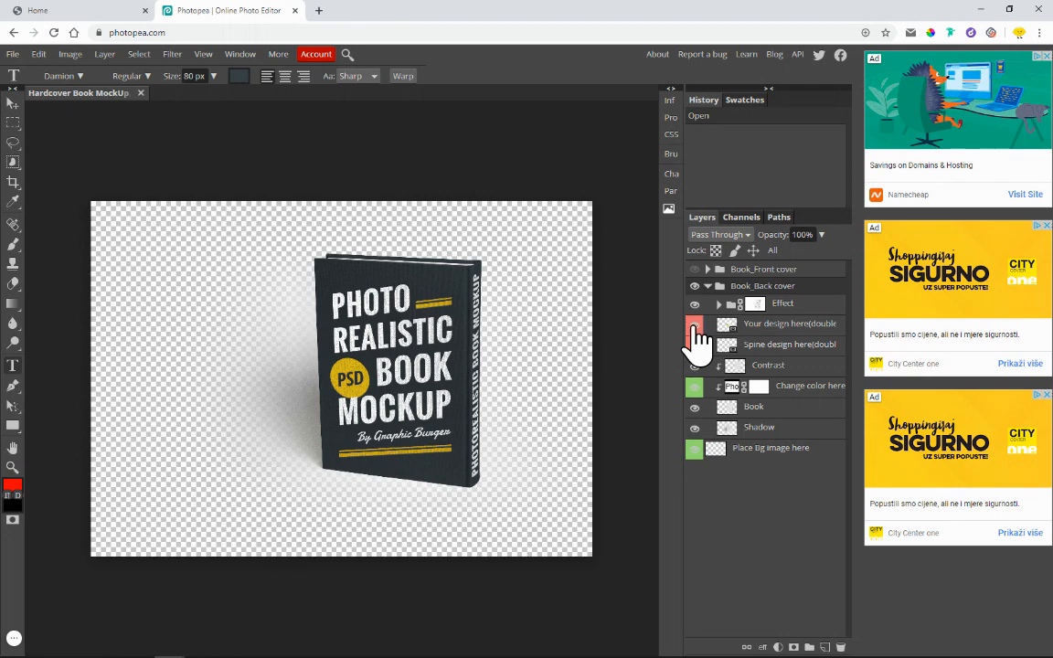
pyautogui.click(695, 345)
pyautogui.click(695, 369)
pyautogui.click(695, 426)
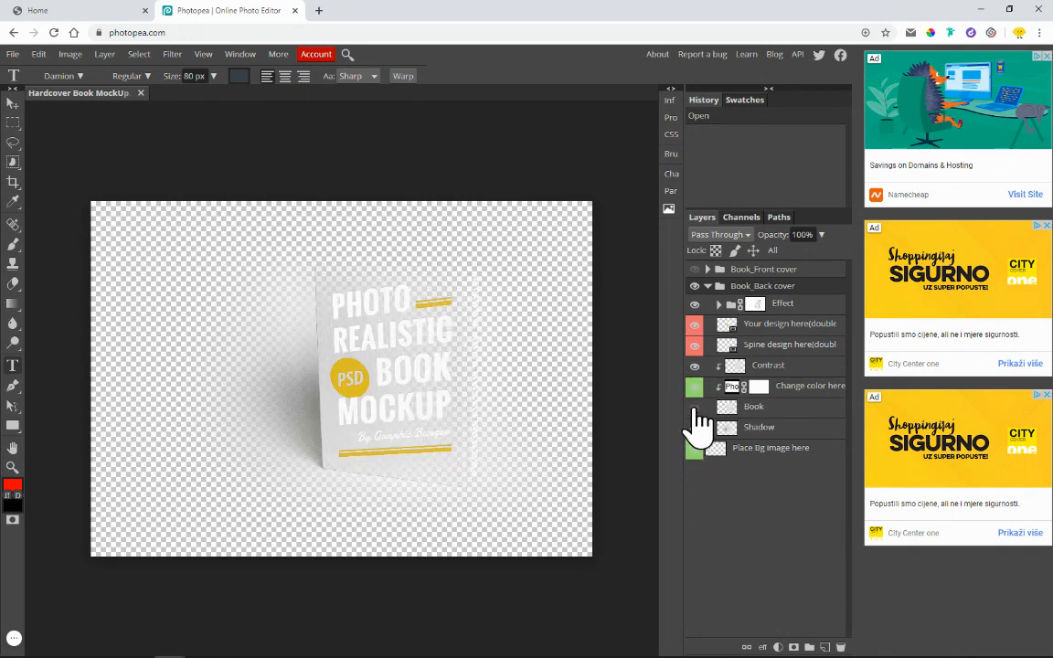
pyautogui.click(695, 426)
pyautogui.click(695, 427)
pyautogui.click(695, 427)
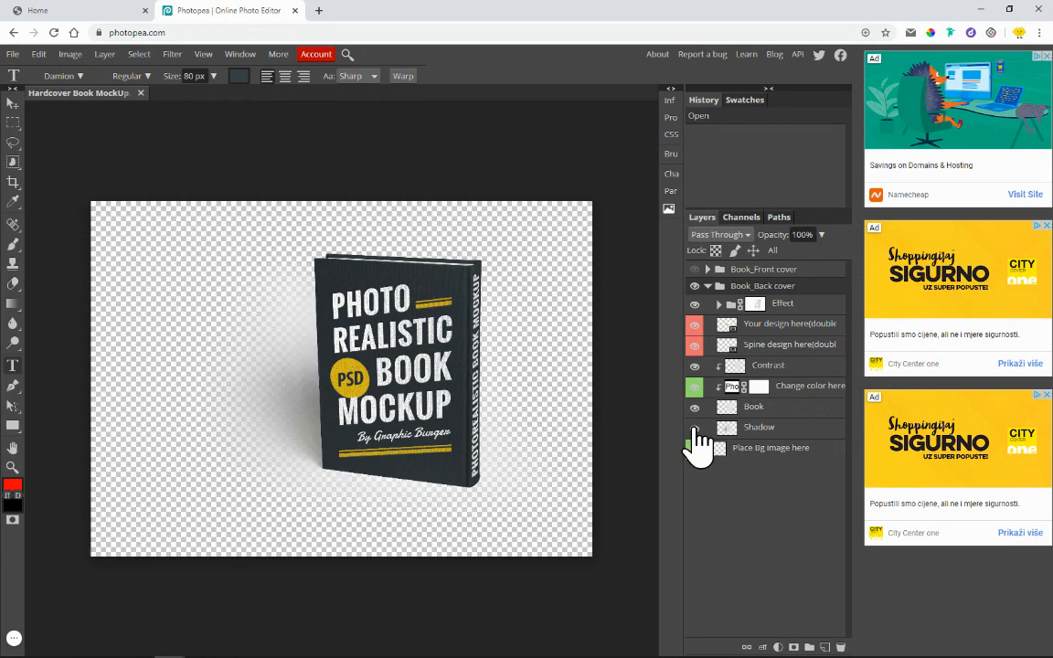
pyautogui.click(695, 427)
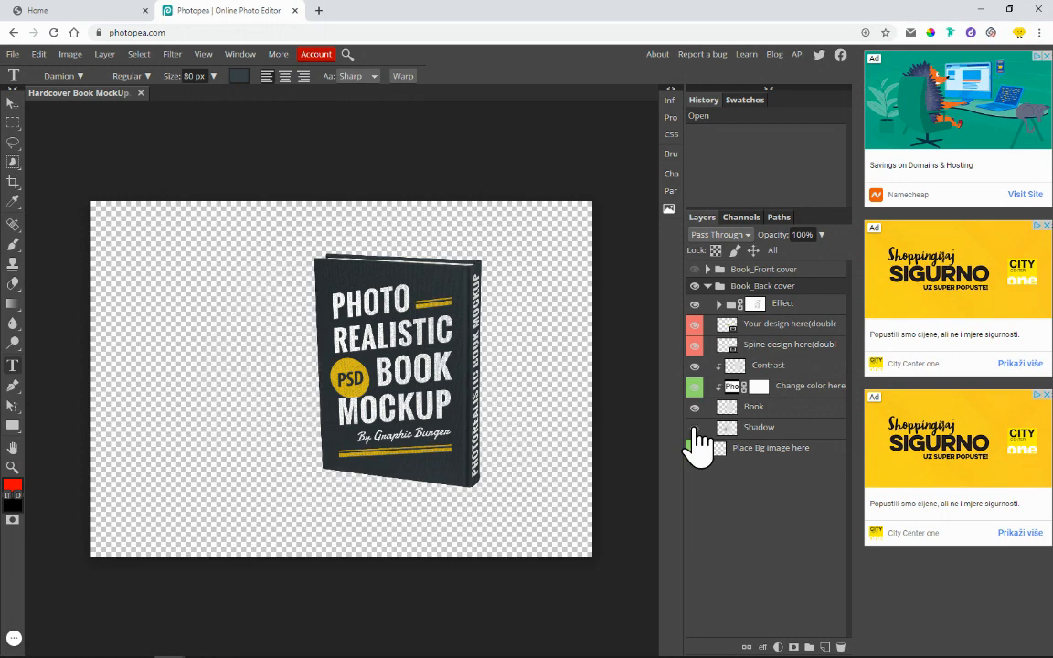
pyautogui.click(694, 427)
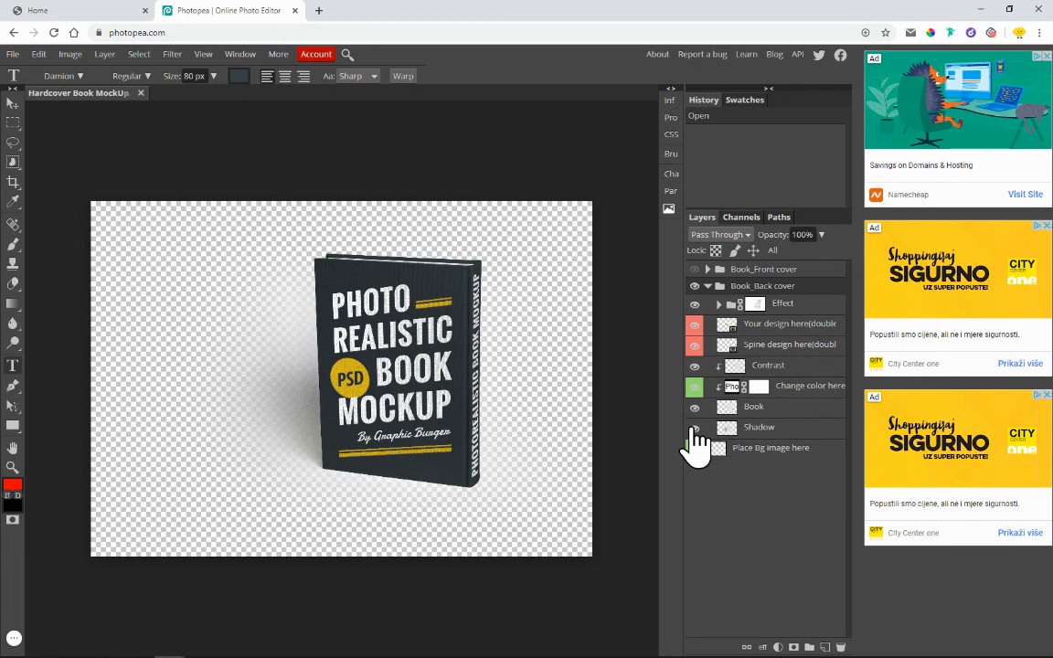
# Step: Expand the Effect group and toggle the visibility of Layer 14 and Layer 6 copy to examine which part of the book each one controls
pyautogui.click(719, 304)
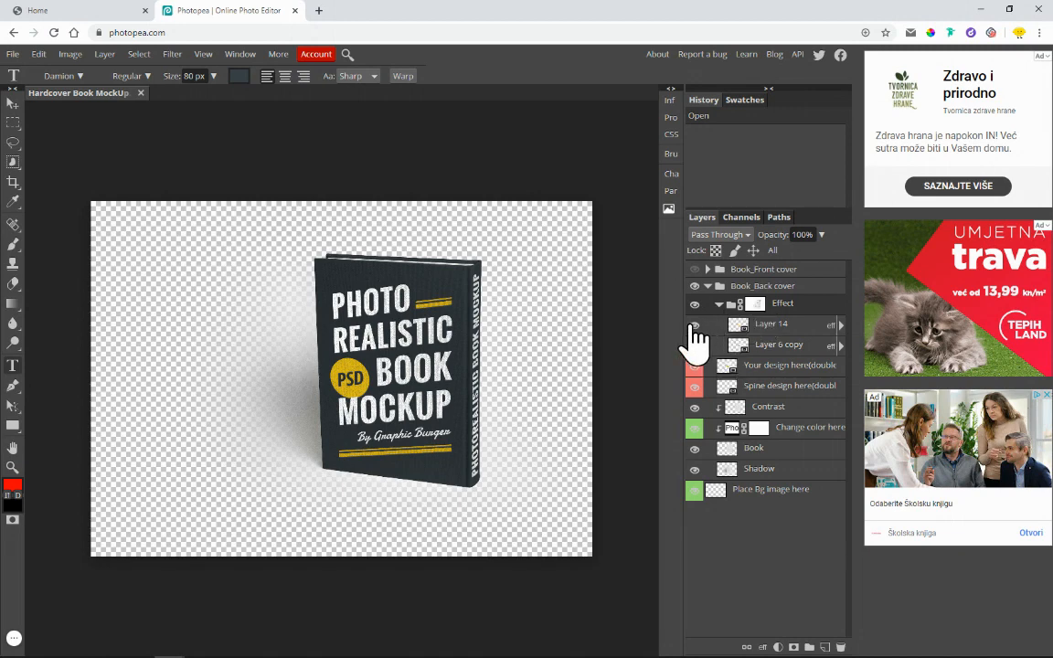
pyautogui.click(695, 365)
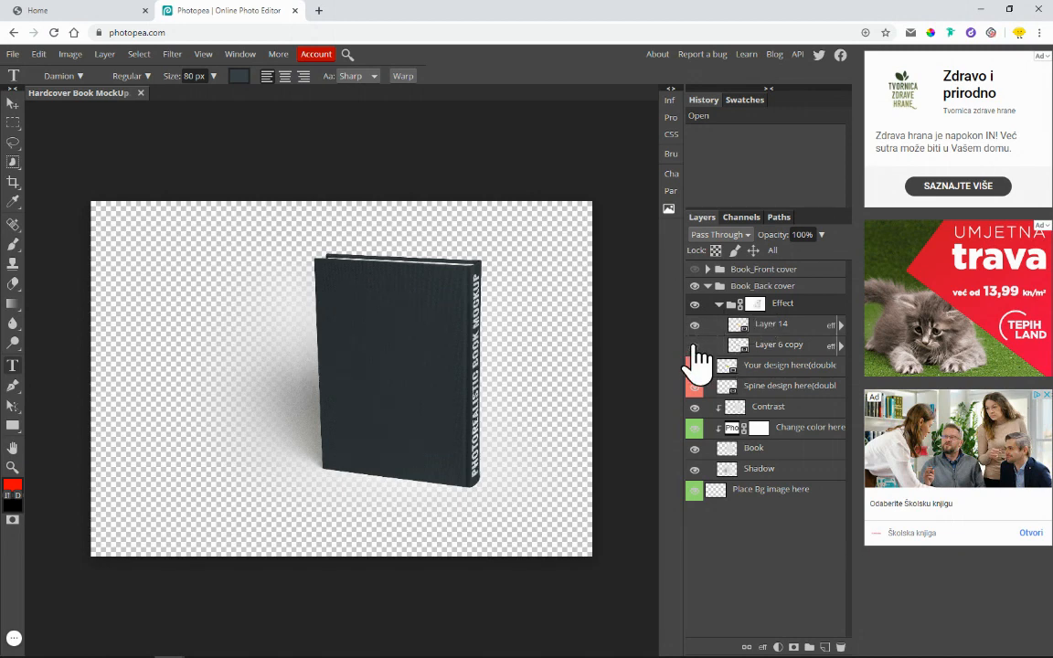
pyautogui.click(695, 353)
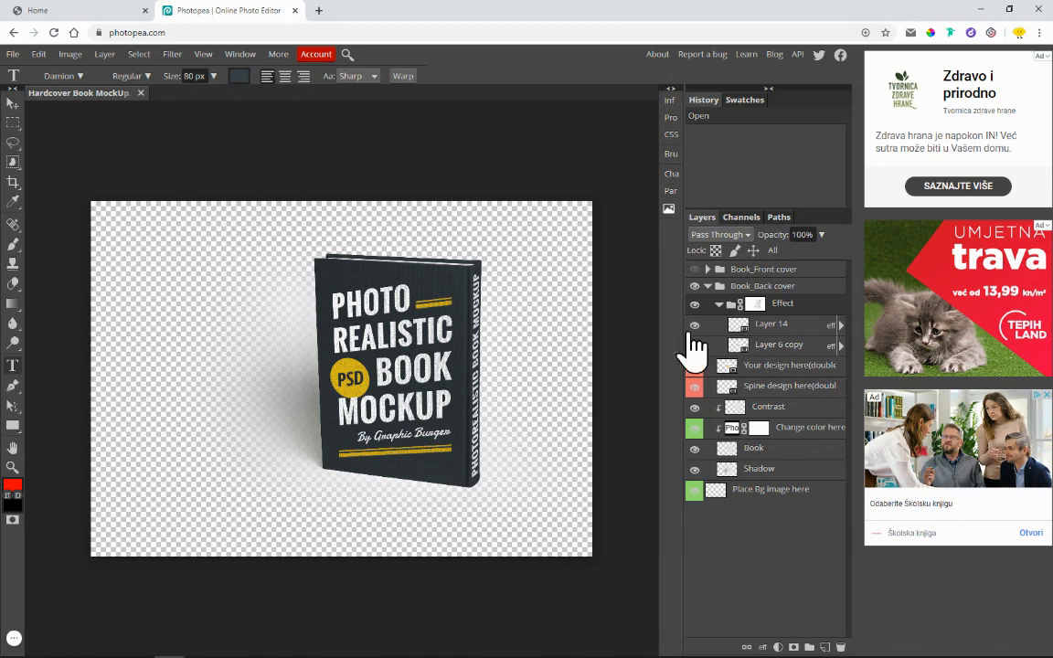
pyautogui.click(695, 328)
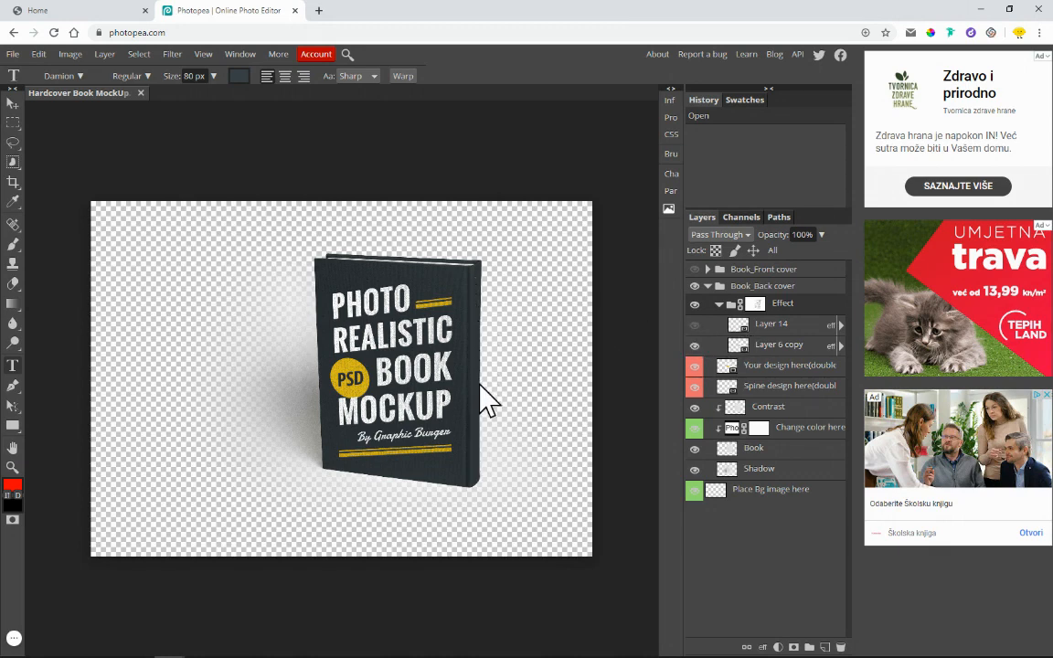
pyautogui.click(695, 325)
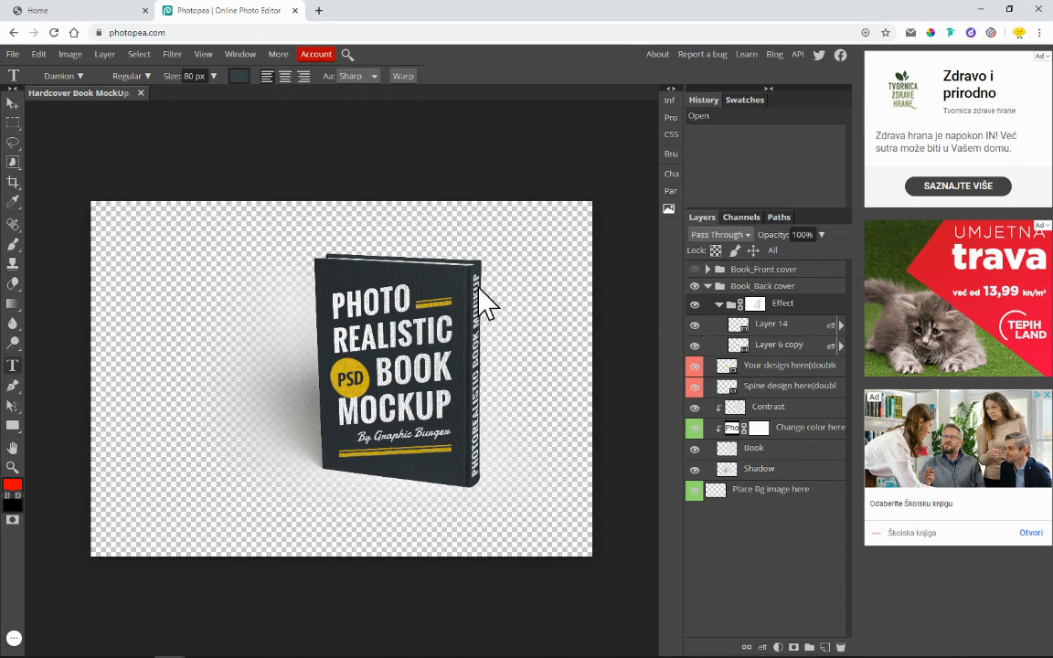
pyautogui.click(695, 346)
pyautogui.click(695, 346)
pyautogui.click(695, 345)
pyautogui.click(695, 346)
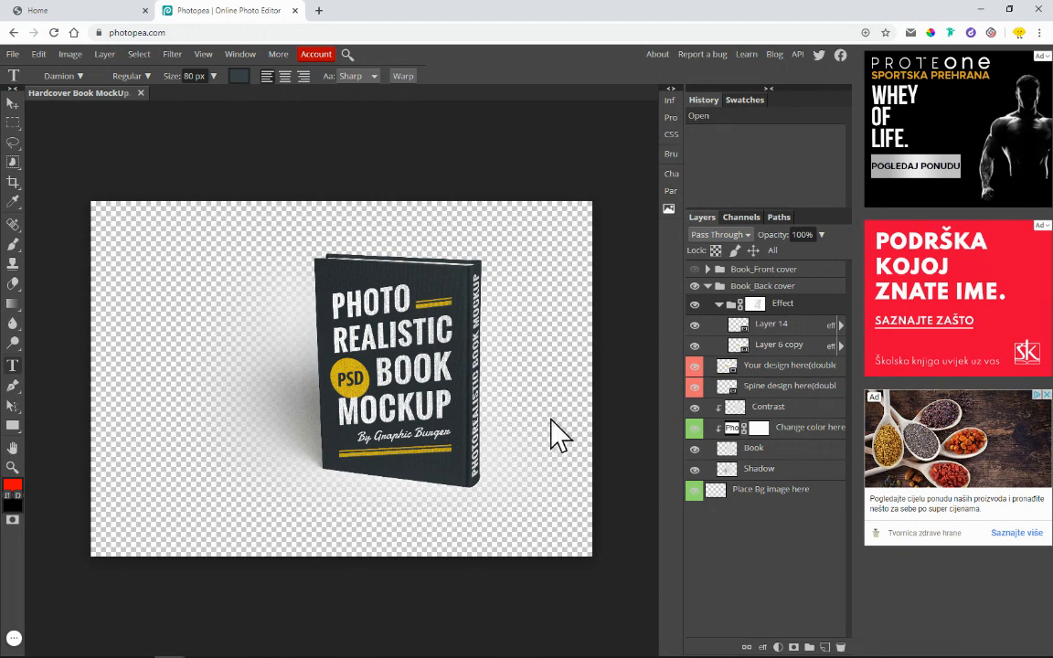
# Step: Open the contents of the Layer 14 smart object and select the entire spine text for editing
pyautogui.doubleClick(736, 325)
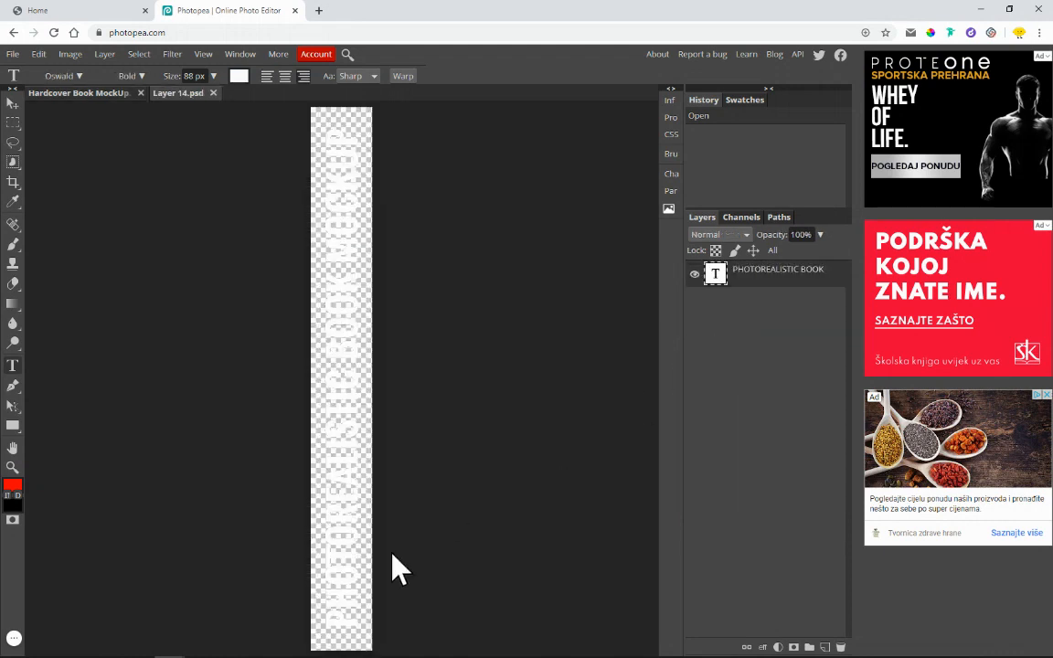
pyautogui.click(333, 625)
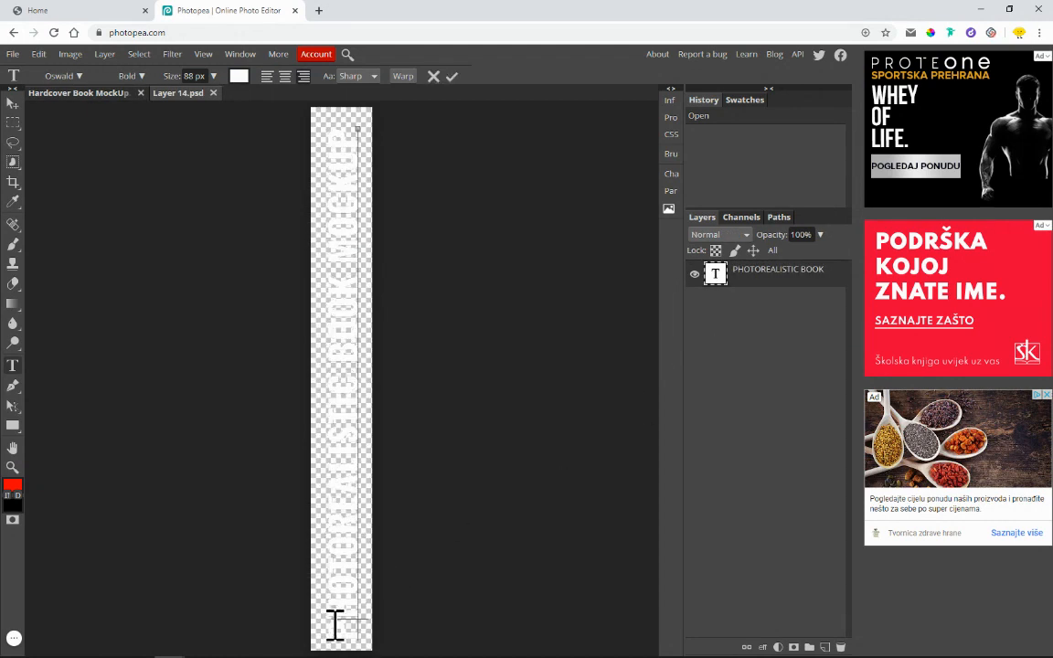
pyautogui.moveTo(342, 633); pyautogui.dragTo(342, 128)
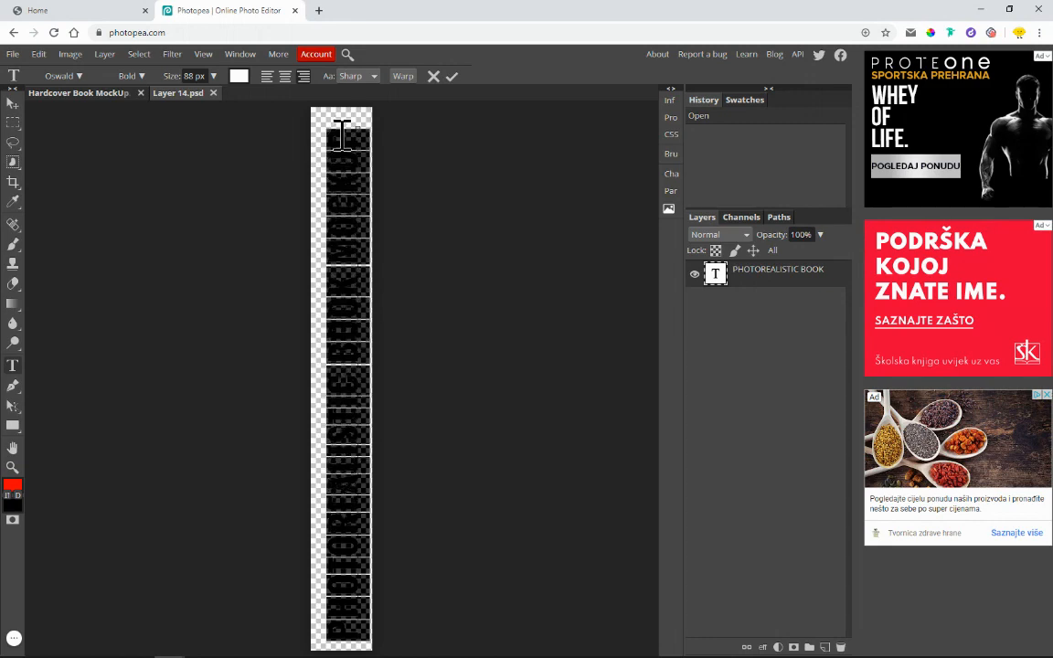
pyautogui.click(347, 469)
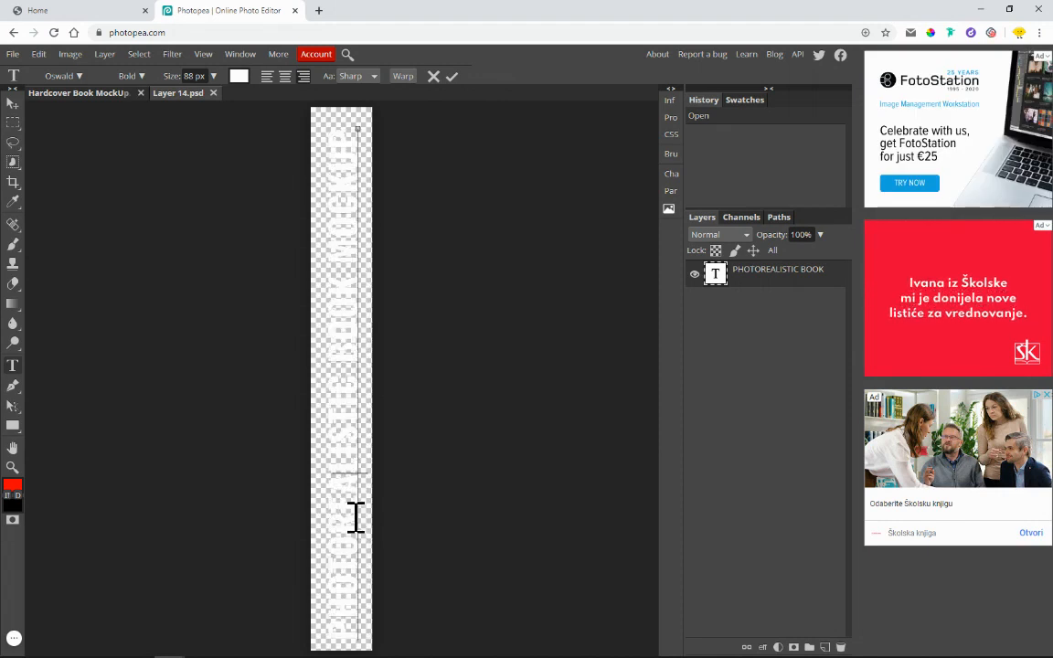
pyautogui.doubleClick(716, 272)
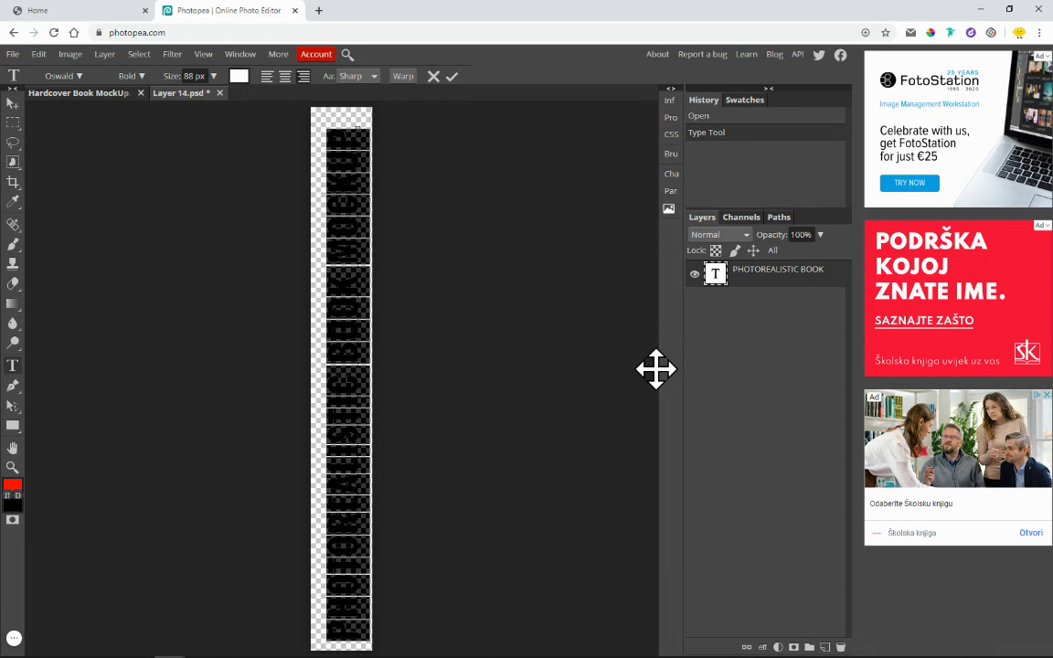
# Step: Replace the selected spine text with "Lemon Built - Example Mockup" in mixed case
pyautogui.write('Lemon')
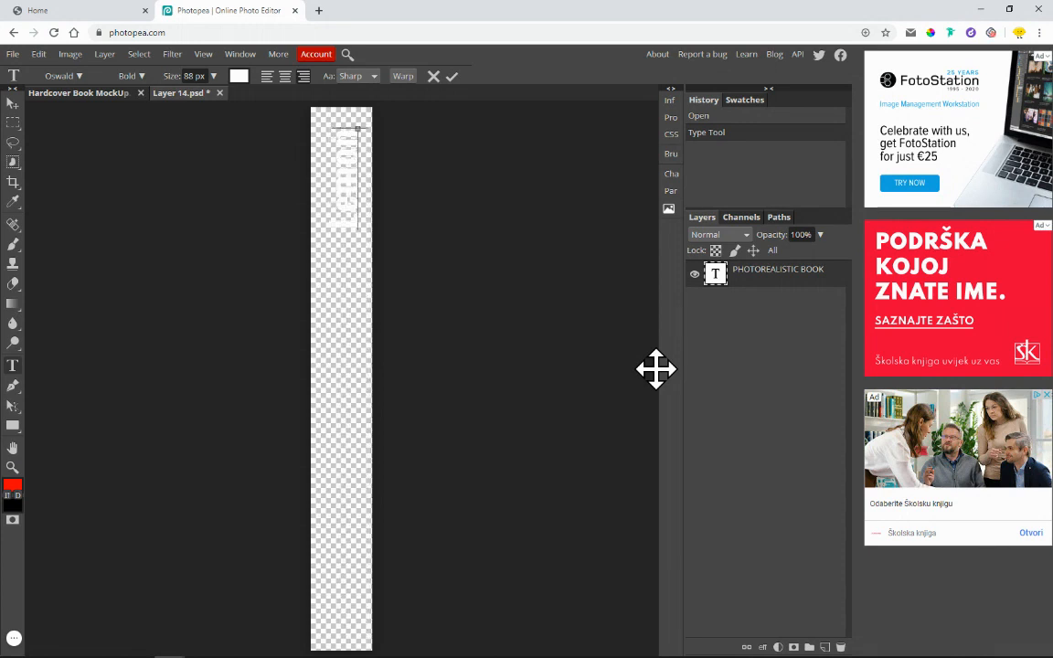
pyautogui.write(' Burst')
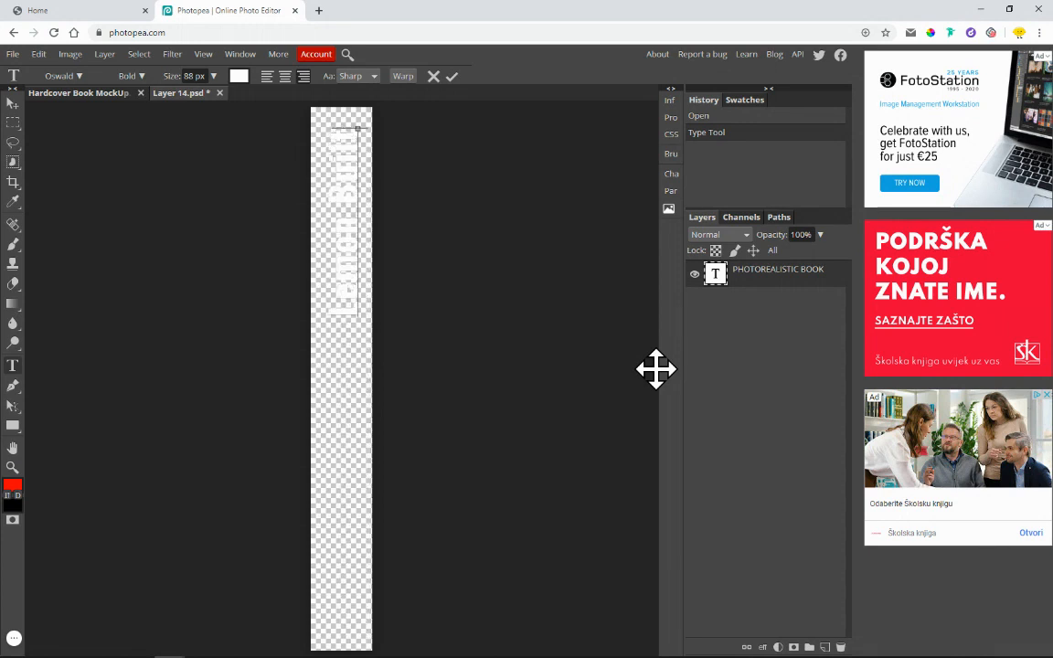
pyautogui.write(' - Ess')
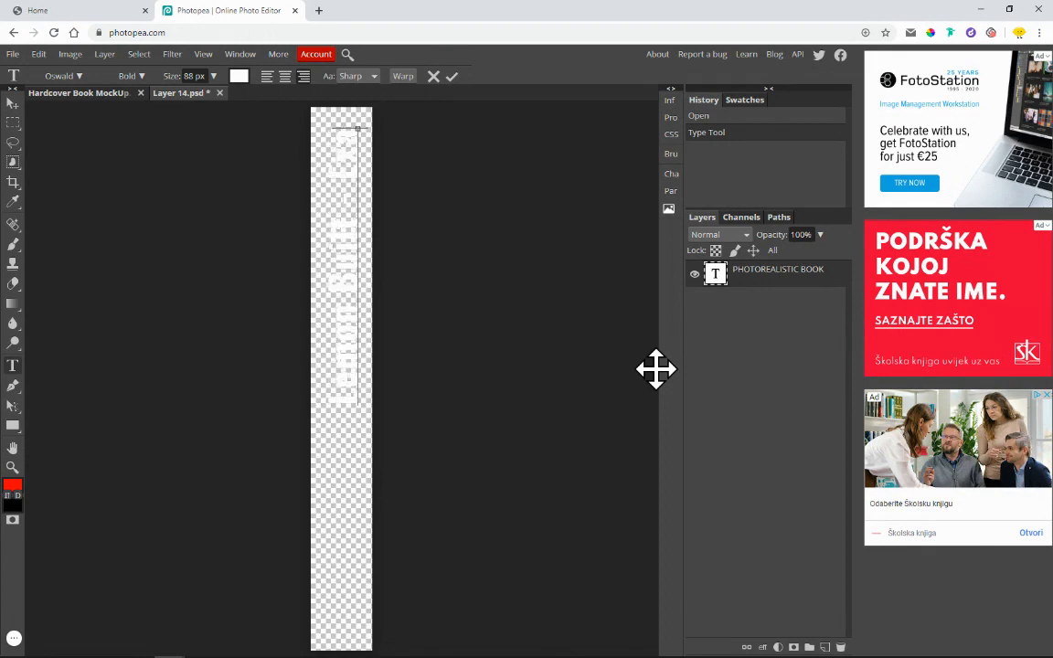
pyautogui.press('BackSpace')
pyautogui.press('BackSpace')
pyautogui.write('xample Mock')
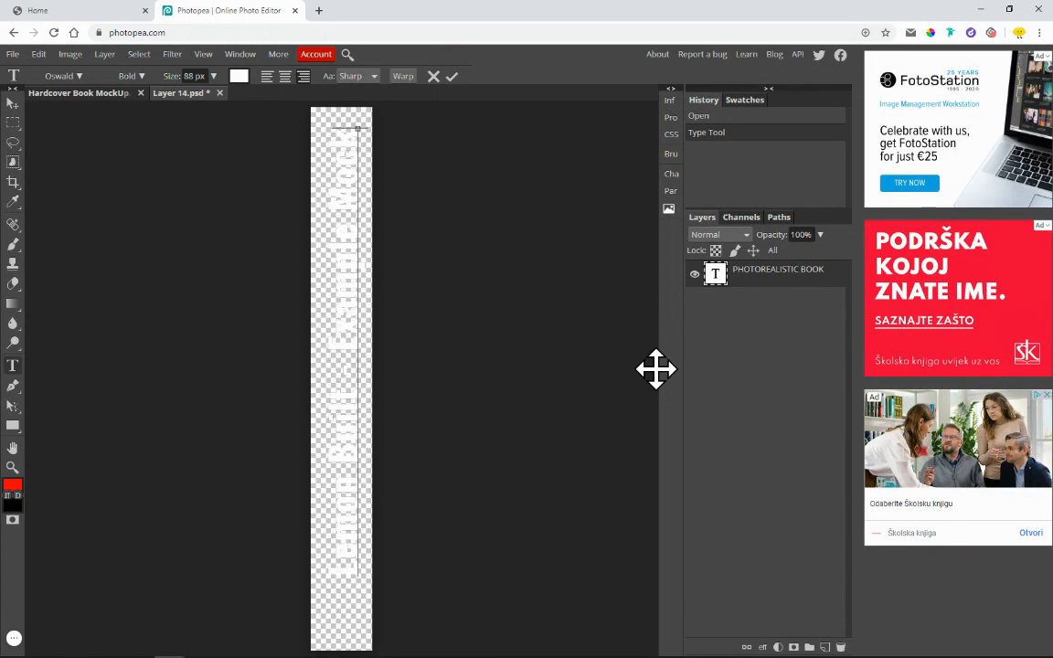
pyautogui.write('up')
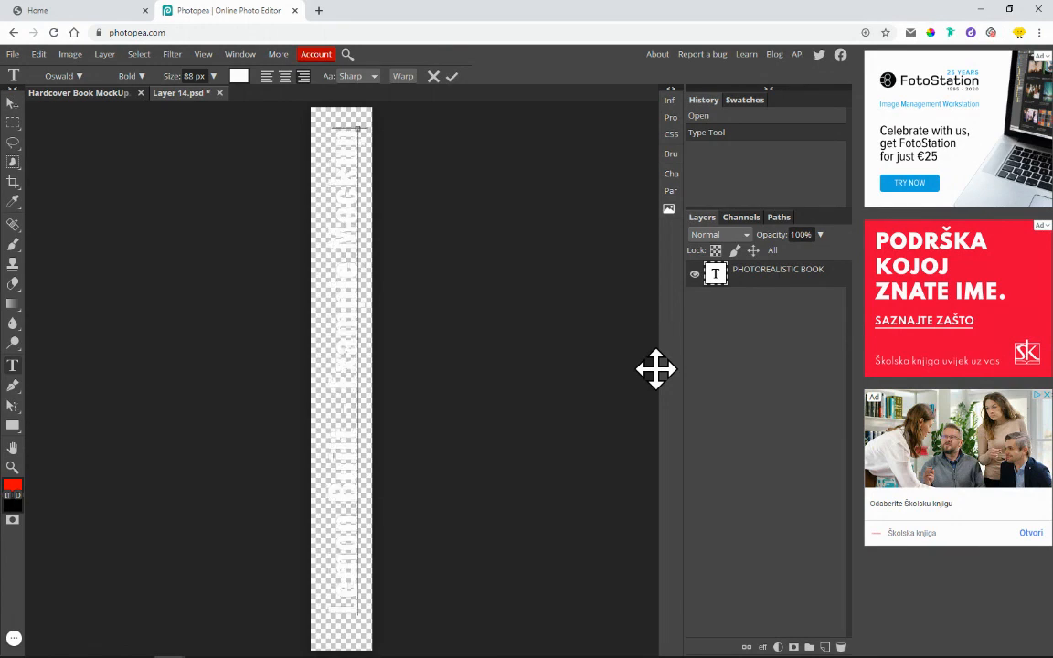
# Step: Replace the whole spine text with "LEMON BUILT - EXAMPLE MOCKUP" in capitals and shift it slightly upward to fit the spine canvas
pyautogui.hotkey('ctrl', 'a')
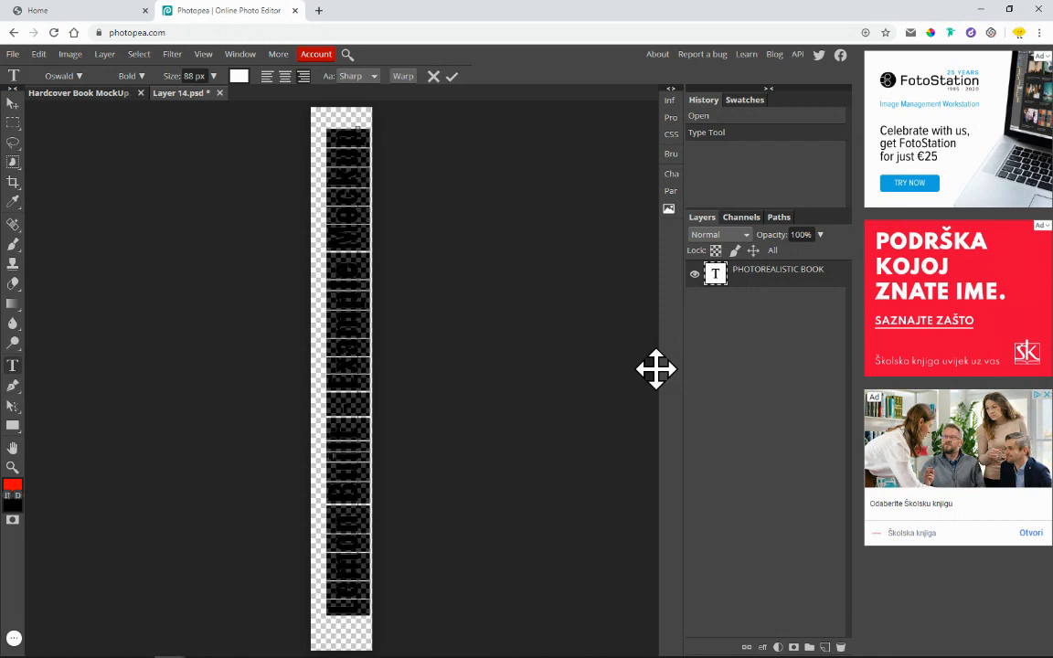
pyautogui.write('LEMON BE')
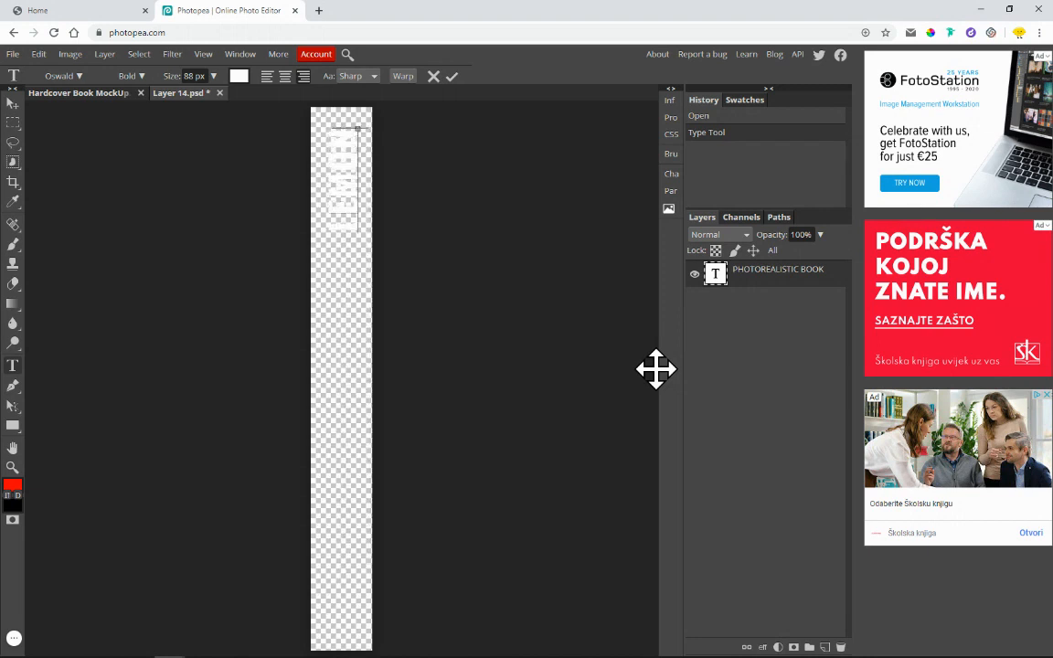
pyautogui.write('RR')
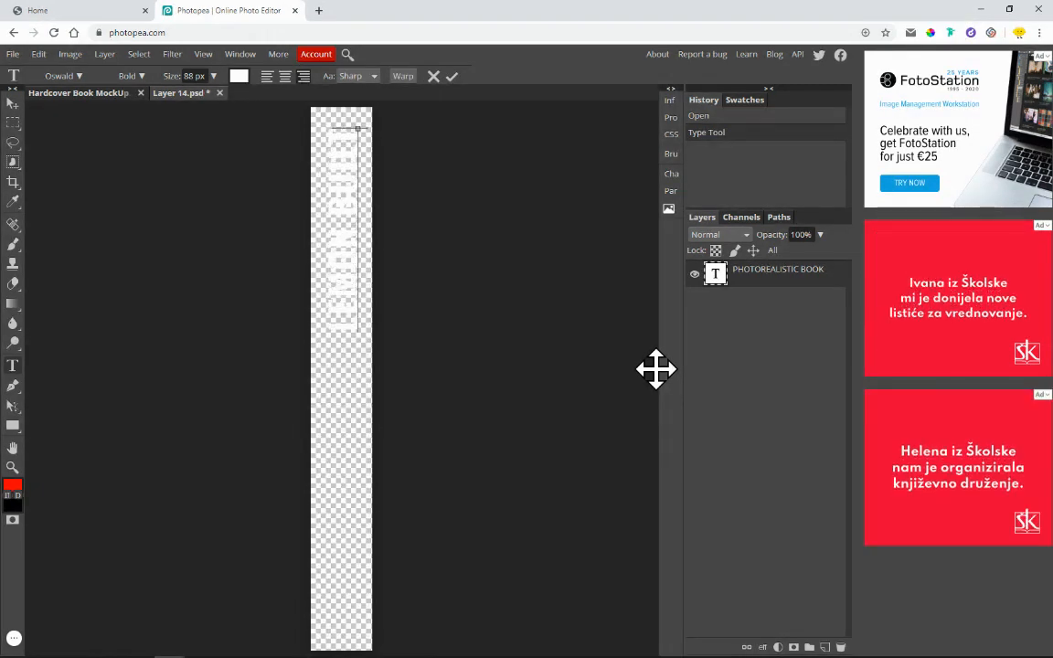
pyautogui.write('Y TITLE E')
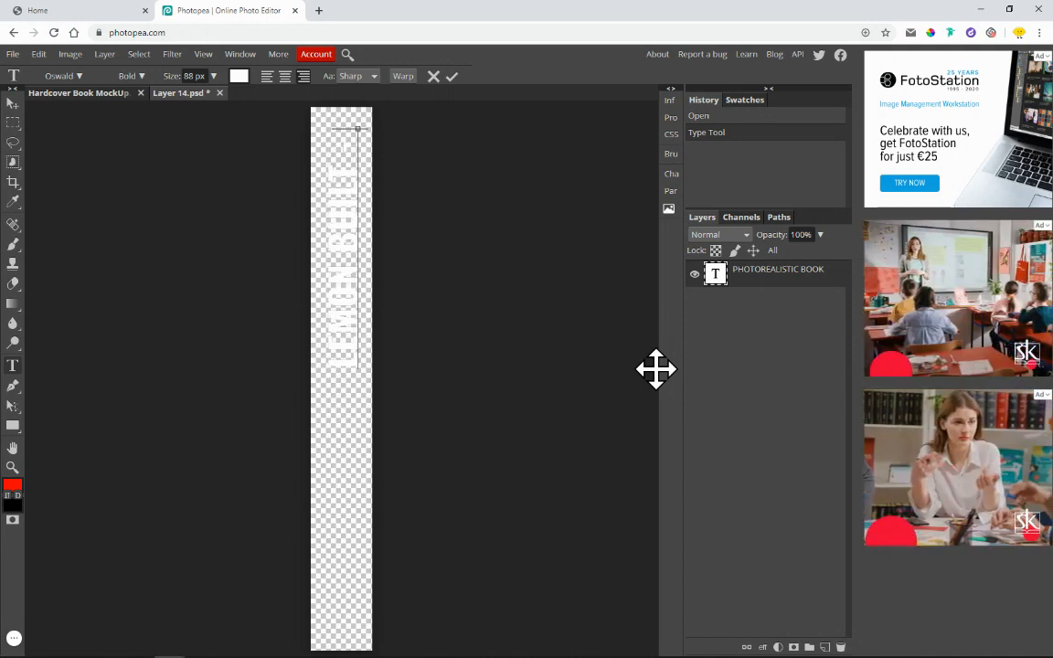
pyautogui.write('XAMPLE ')
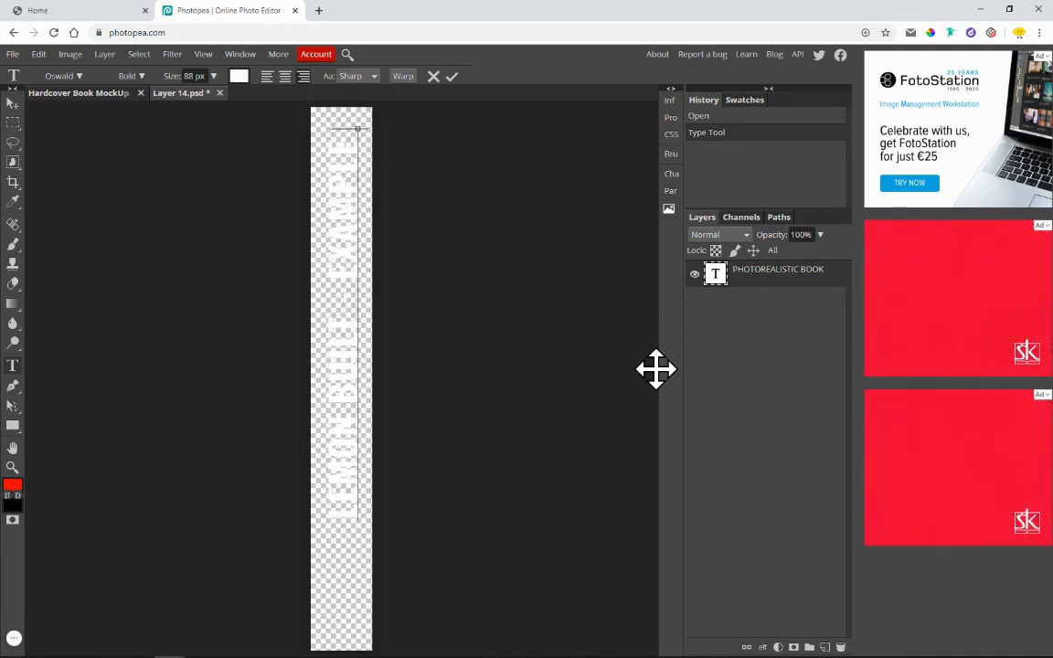
pyautogui.write('MOCKUP')
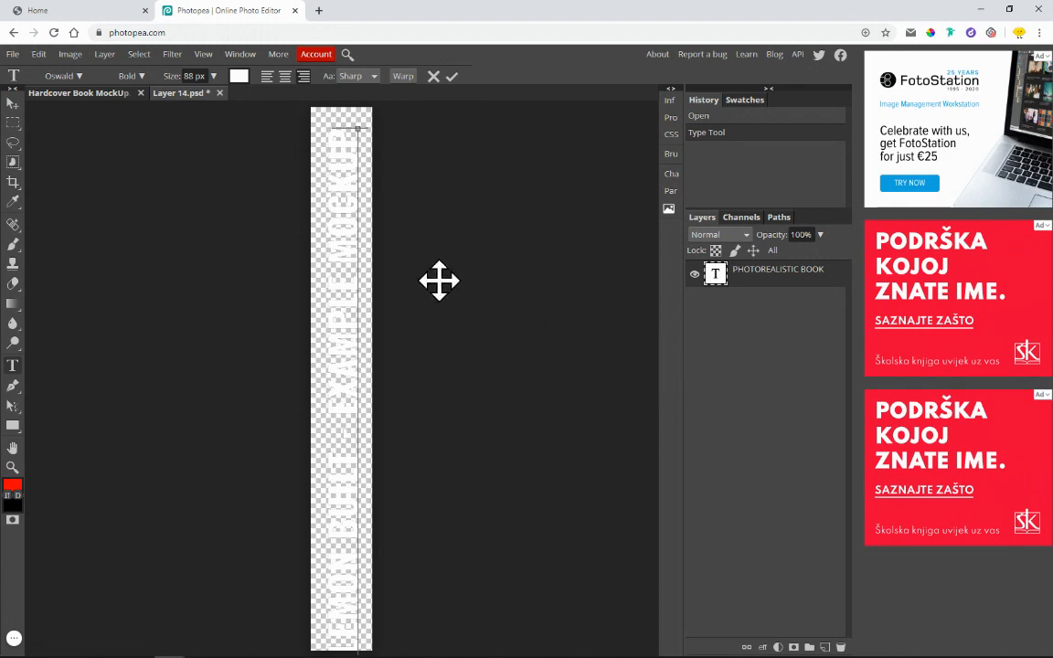
pyautogui.moveTo(411, 369); pyautogui.dragTo(412, 356)
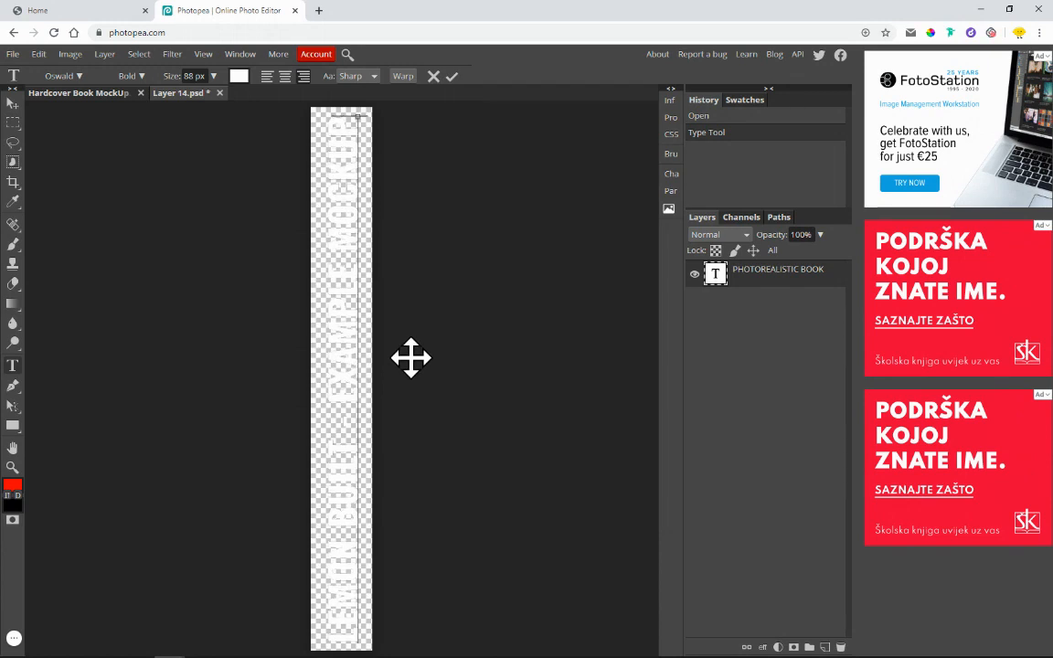
pyautogui.tripleClick(352, 330)
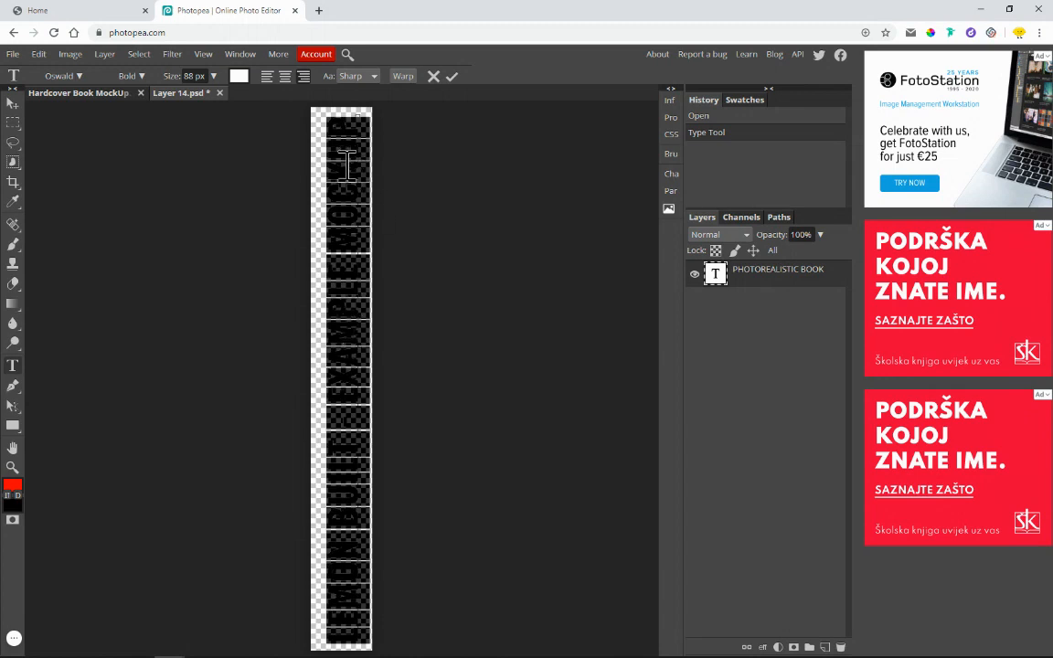
pyautogui.click(239, 77)
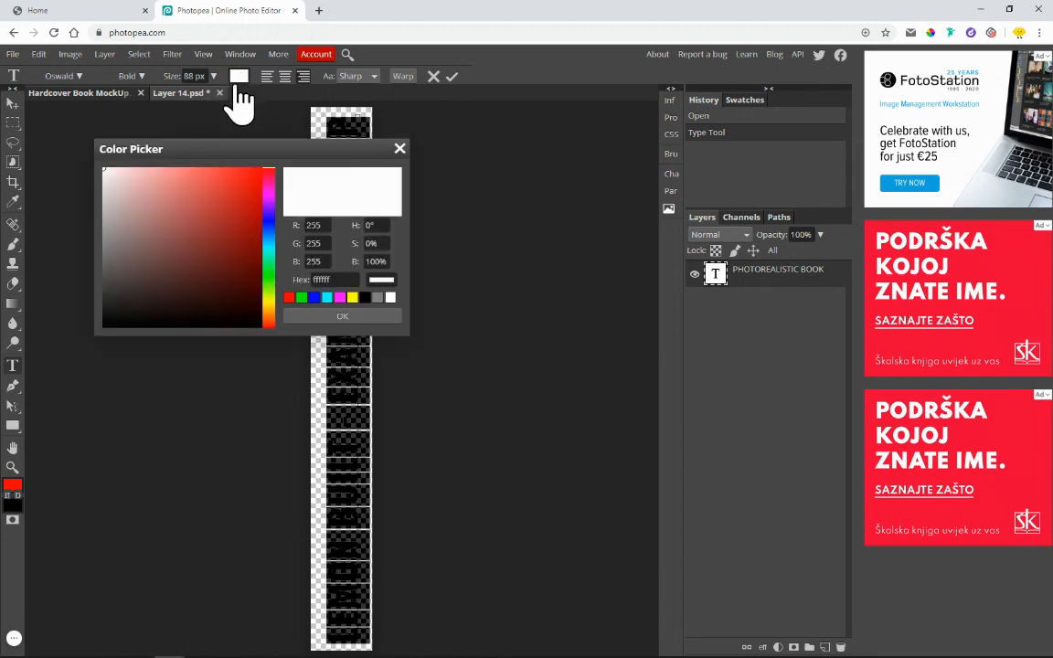
pyautogui.click(133, 271)
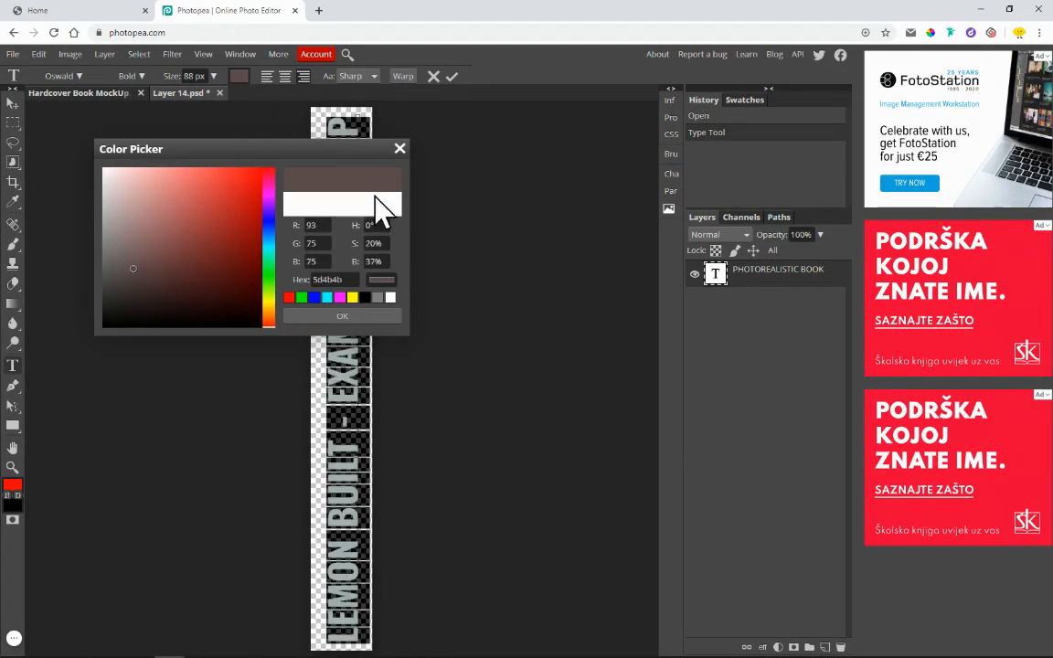
pyautogui.click(400, 149)
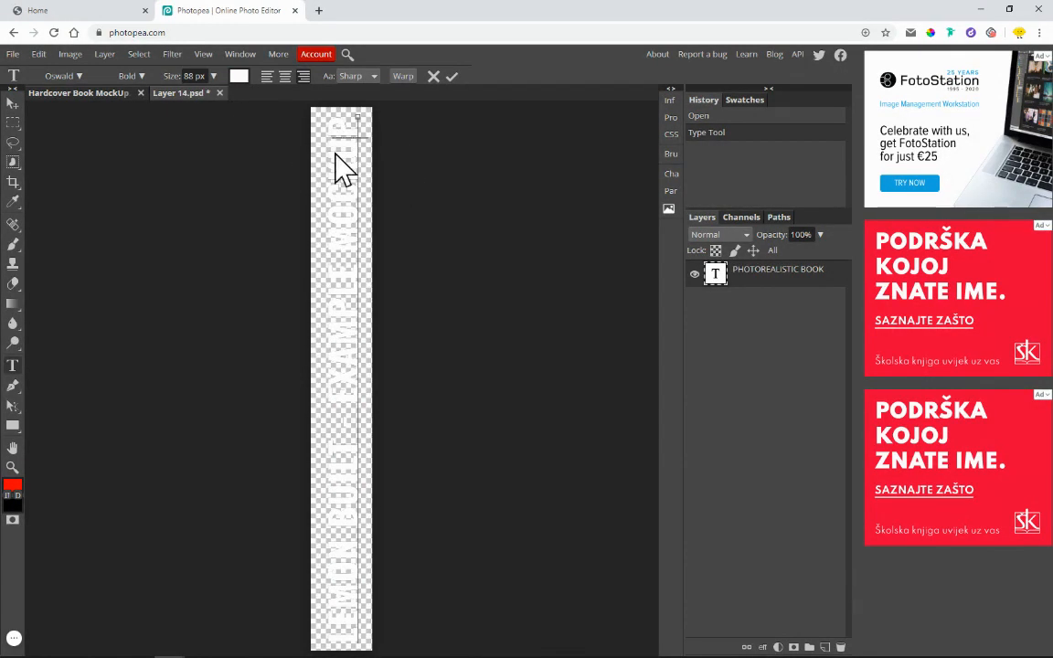
# Step: Recolour the entire spine text to dark brown, hex 3b2828
pyautogui.hotkey('ctrl', 'a')
pyautogui.click(243, 89)
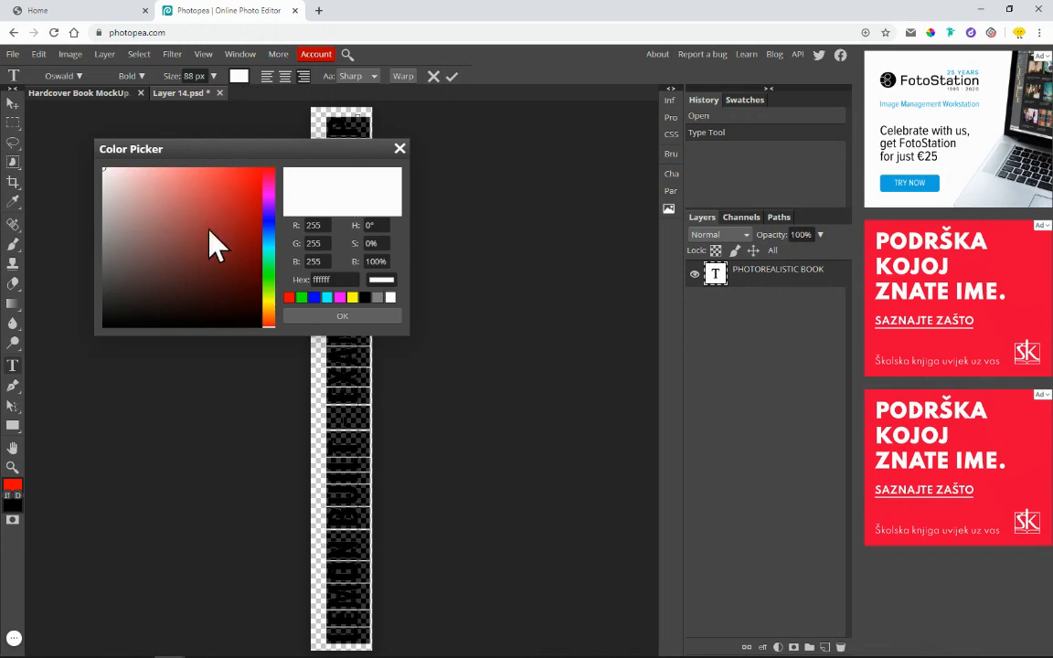
pyautogui.click(154, 289)
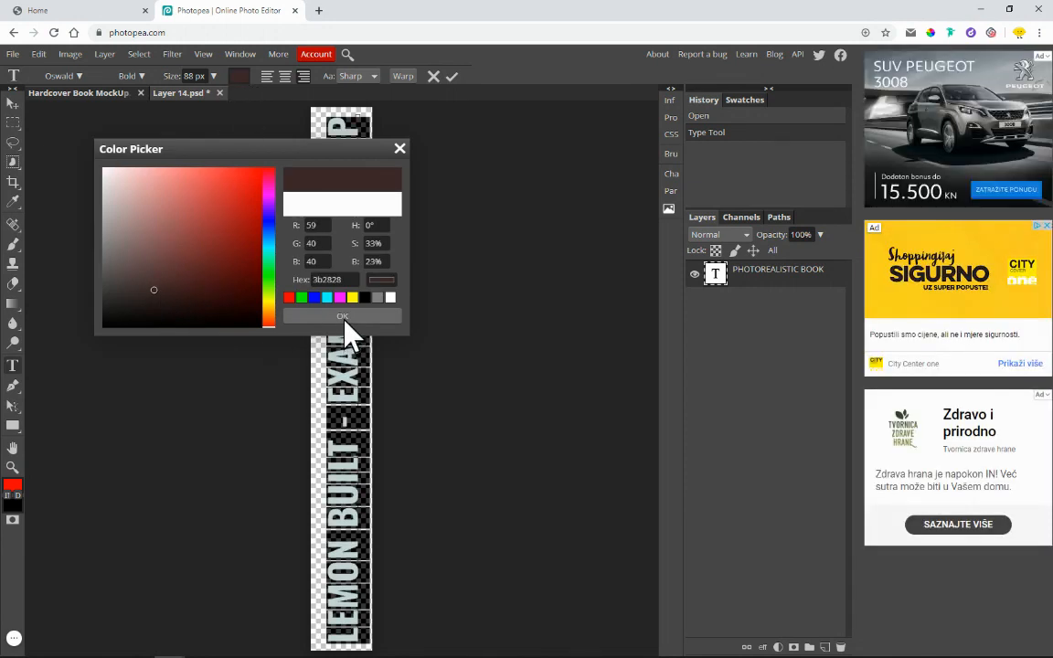
pyautogui.click(344, 319)
pyautogui.click(331, 291)
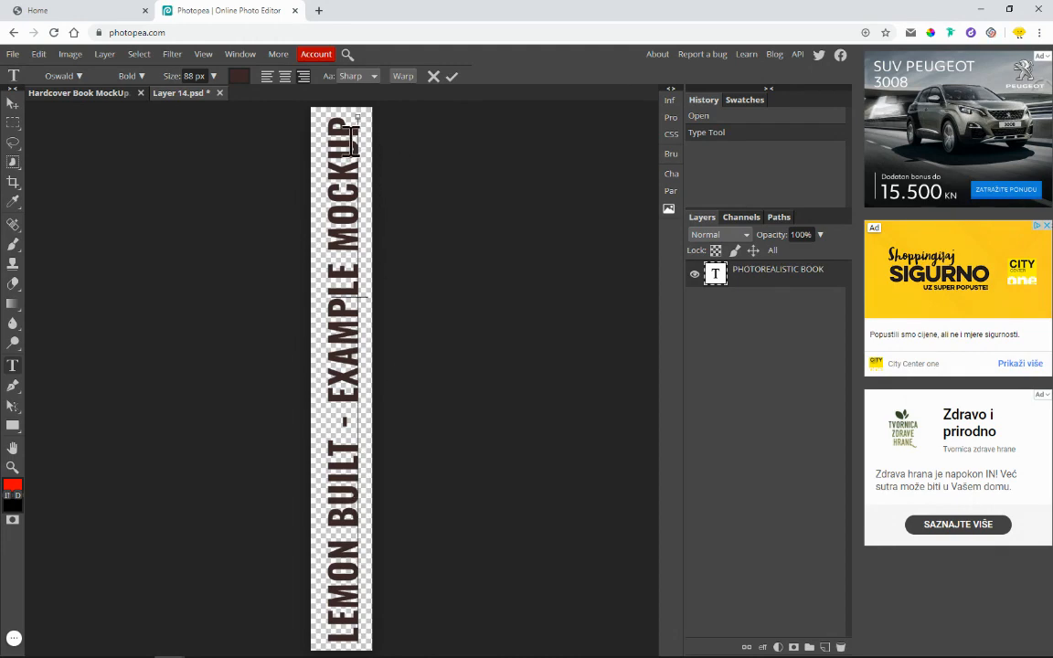
pyautogui.hotkey('ctrl', 'a')
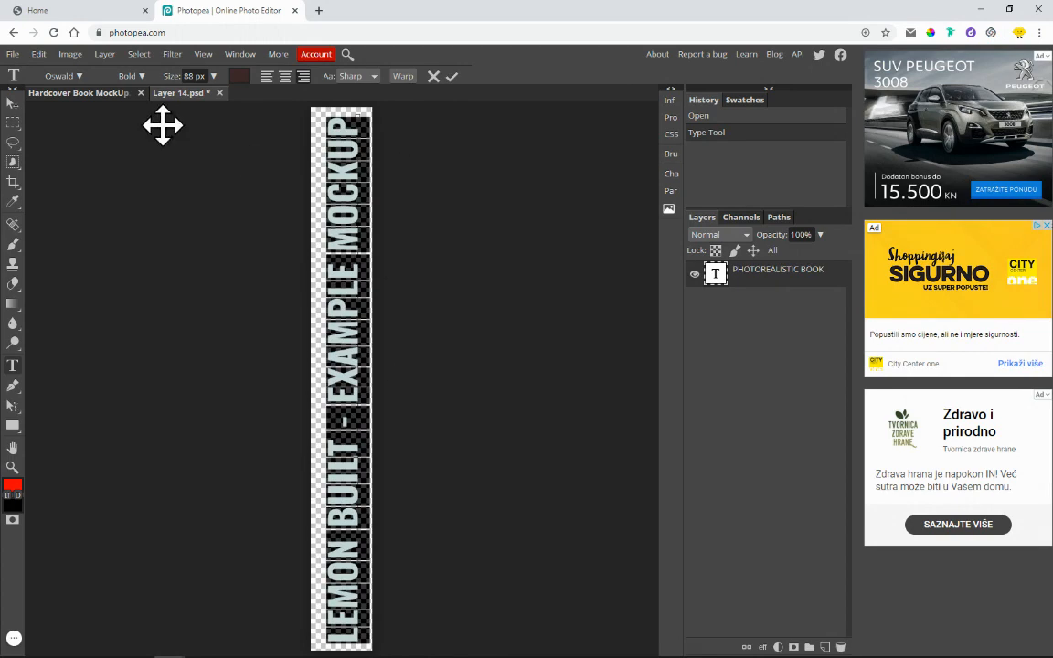
# Step: Recolour the entire spine text in the Layer 14 document to white, hex ffffff
pyautogui.click(73, 92)
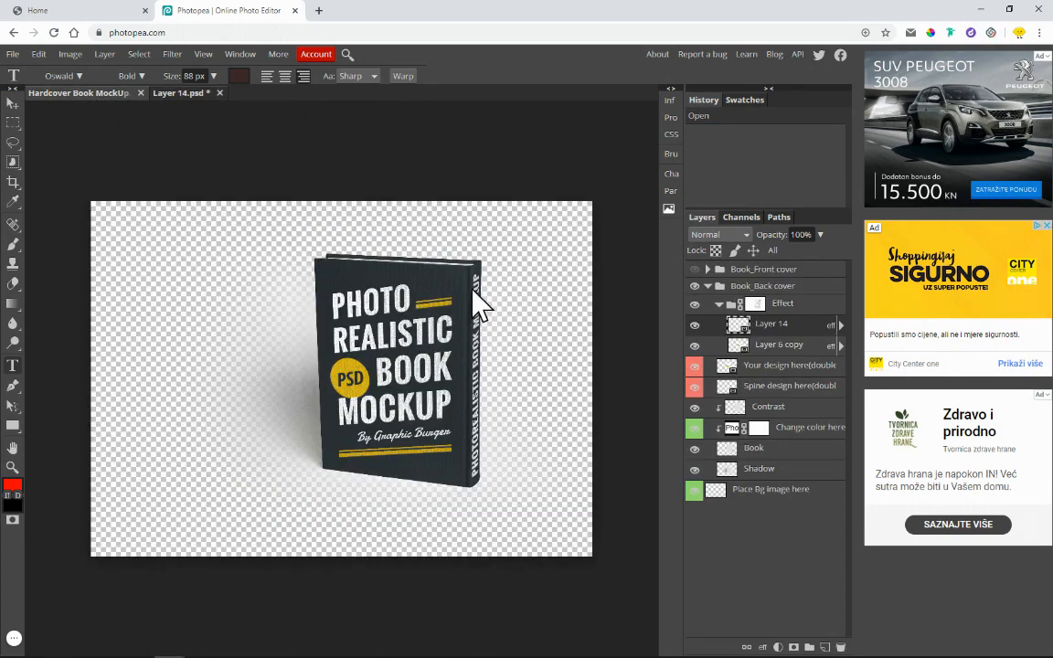
pyautogui.click(172, 93)
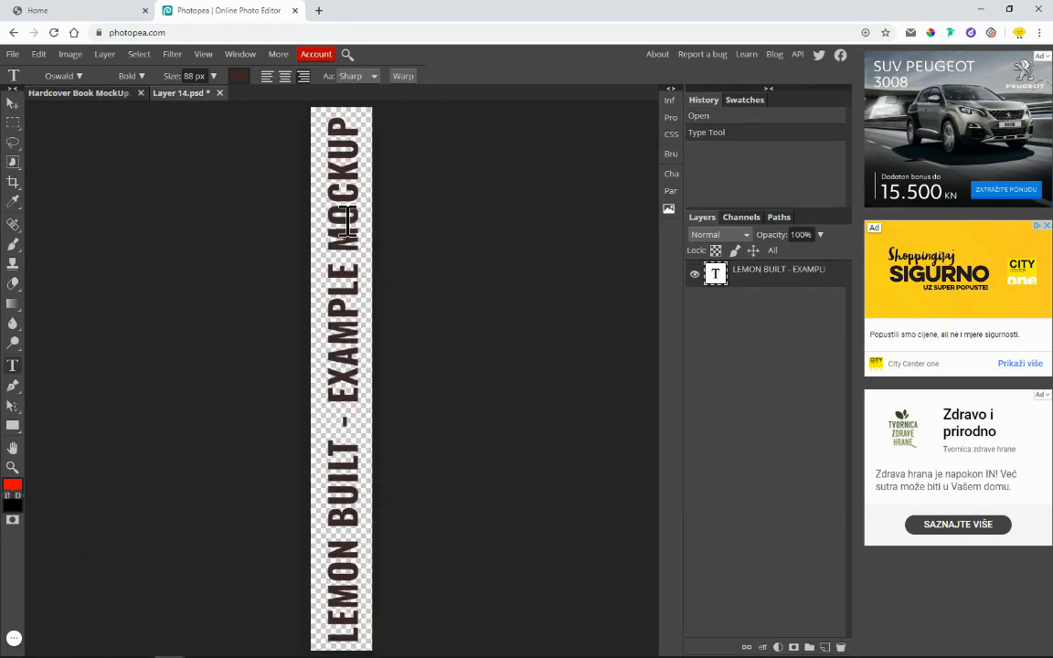
pyautogui.tripleClick(339, 224)
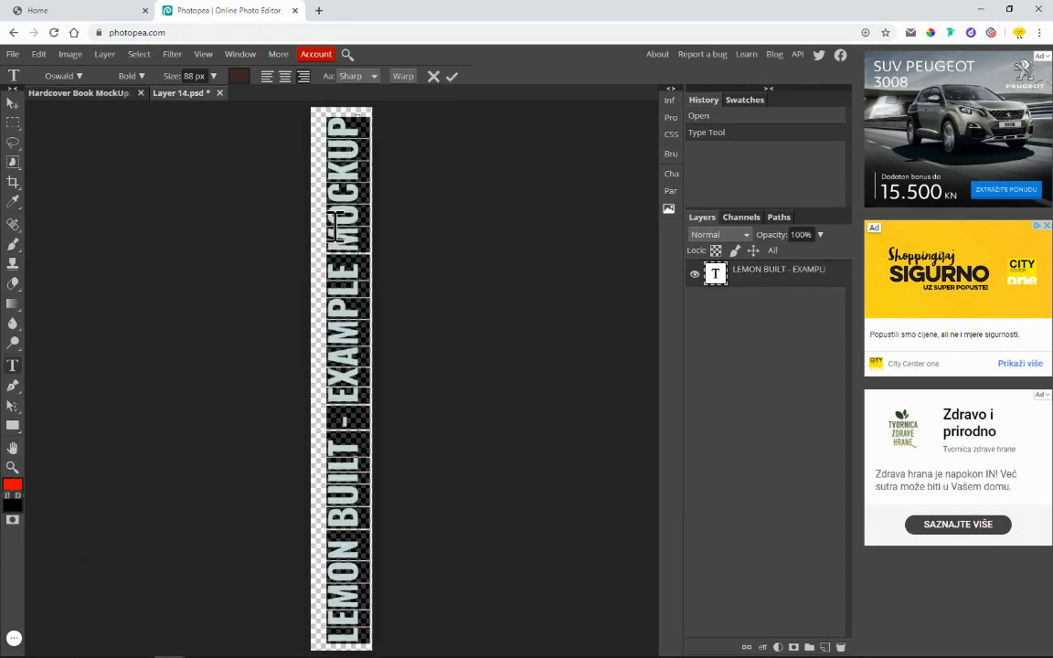
pyautogui.click(238, 76)
pyautogui.moveTo(172, 194); pyautogui.dragTo(62, 163)
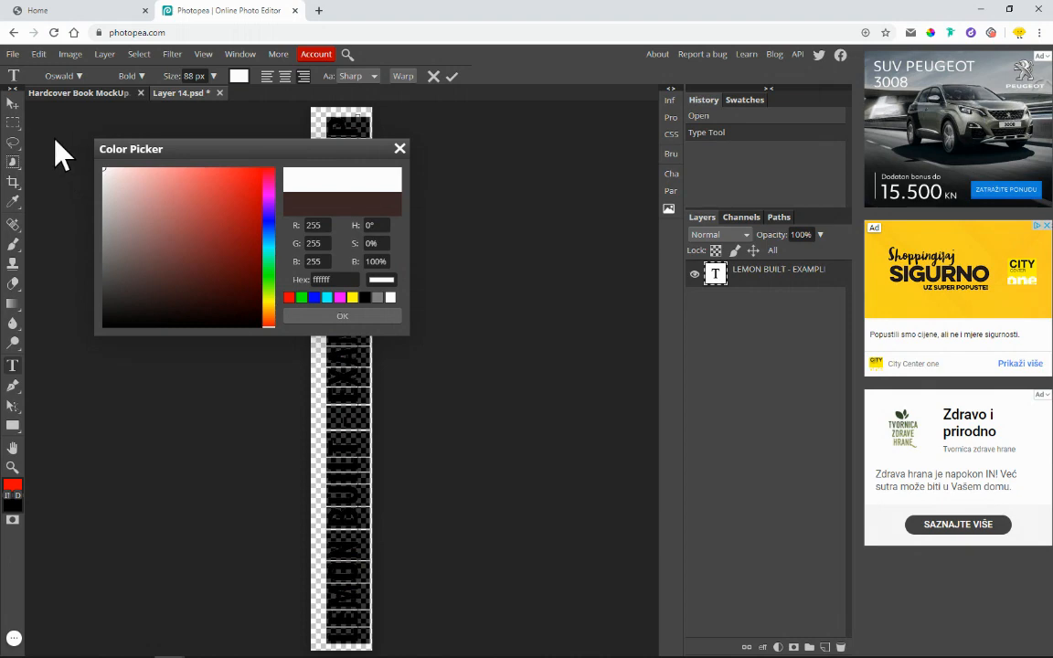
pyautogui.click(340, 317)
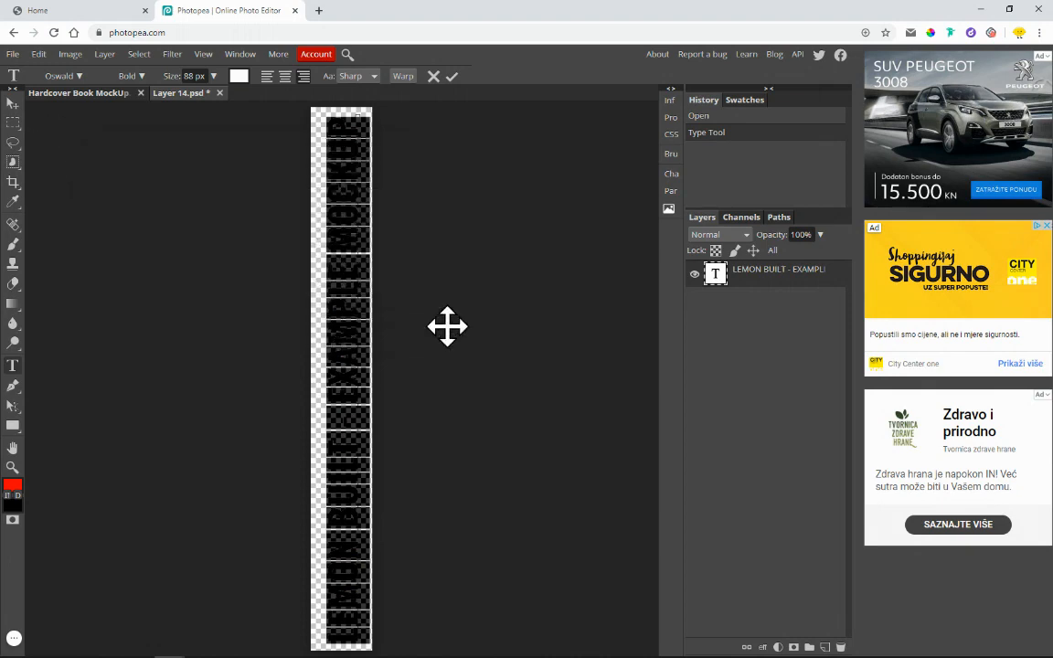
pyautogui.click(337, 318)
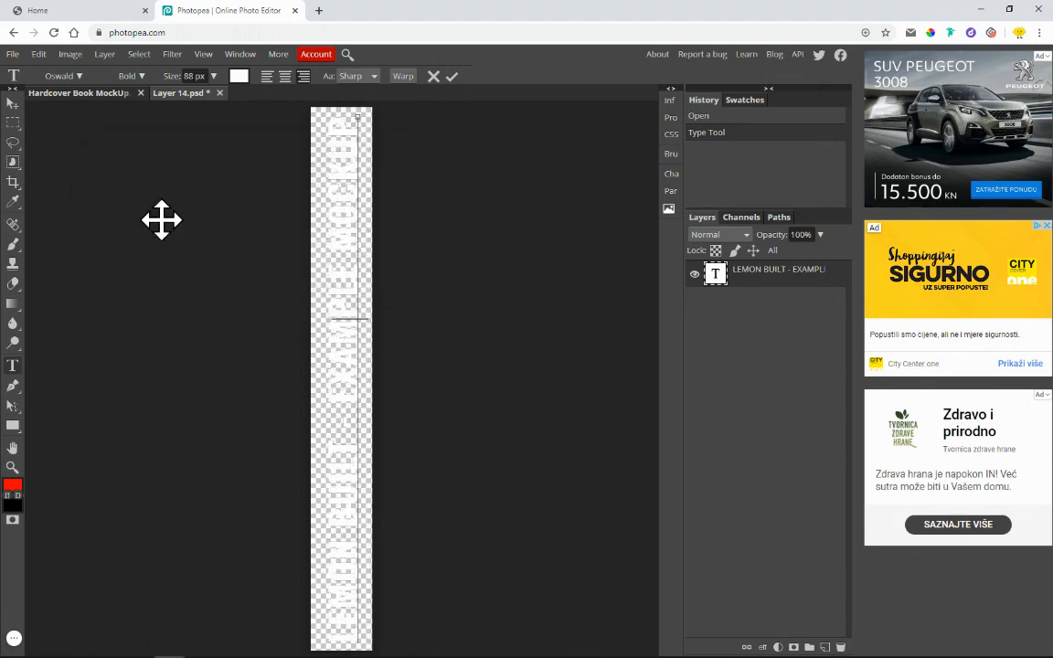
# Step: Apply a Color Overlay layer style to the "Place Bg image here" layer in the hardcover mockup document
pyautogui.click(96, 93)
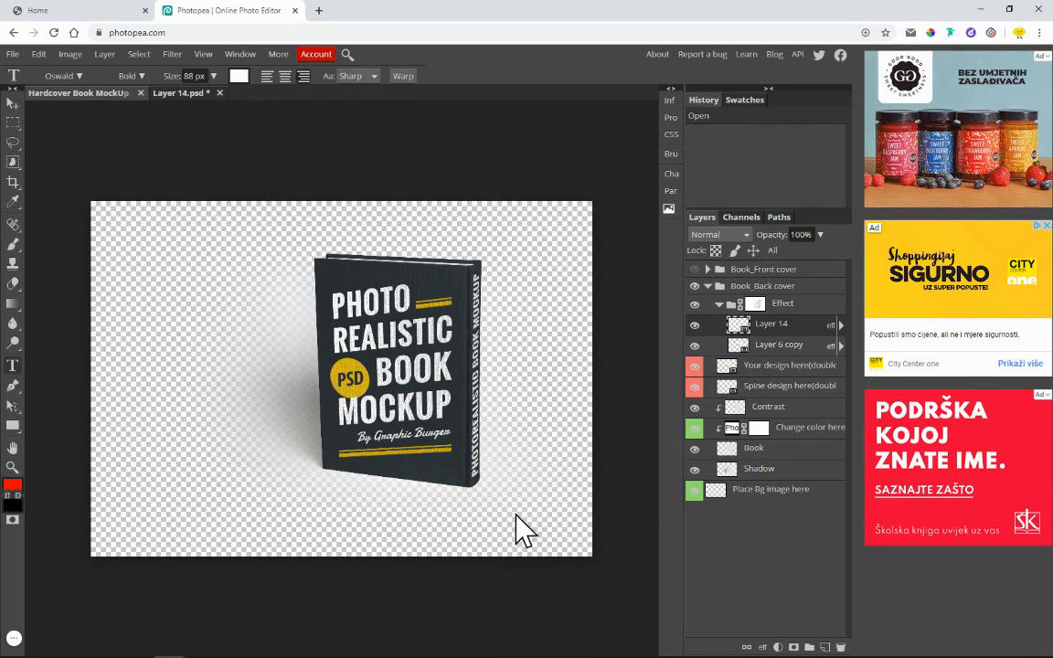
pyautogui.click(715, 494)
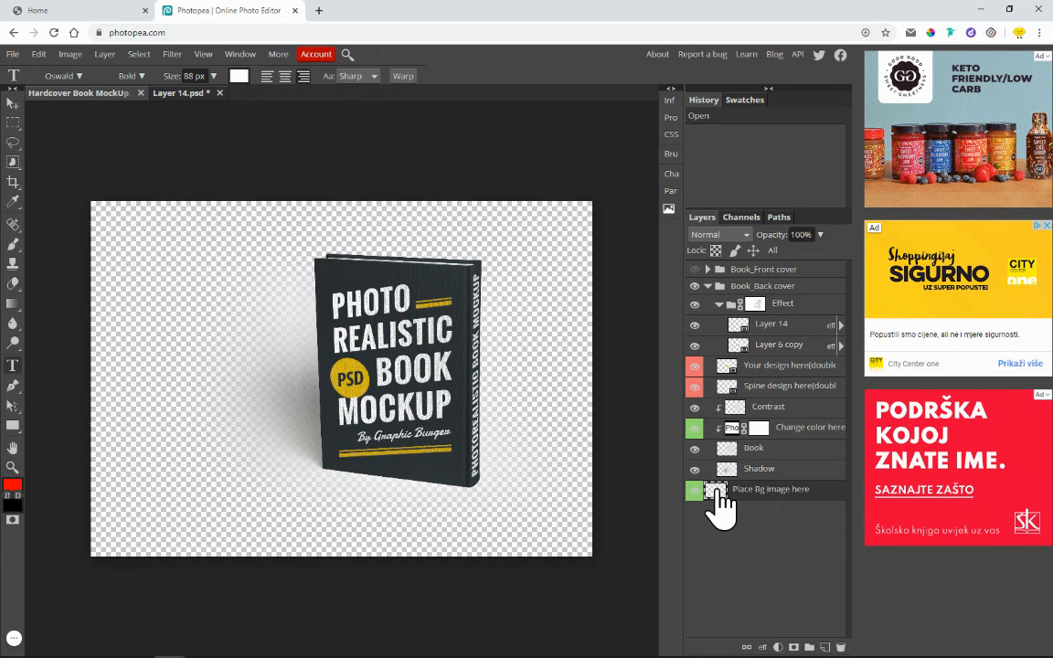
pyautogui.doubleClick(719, 494)
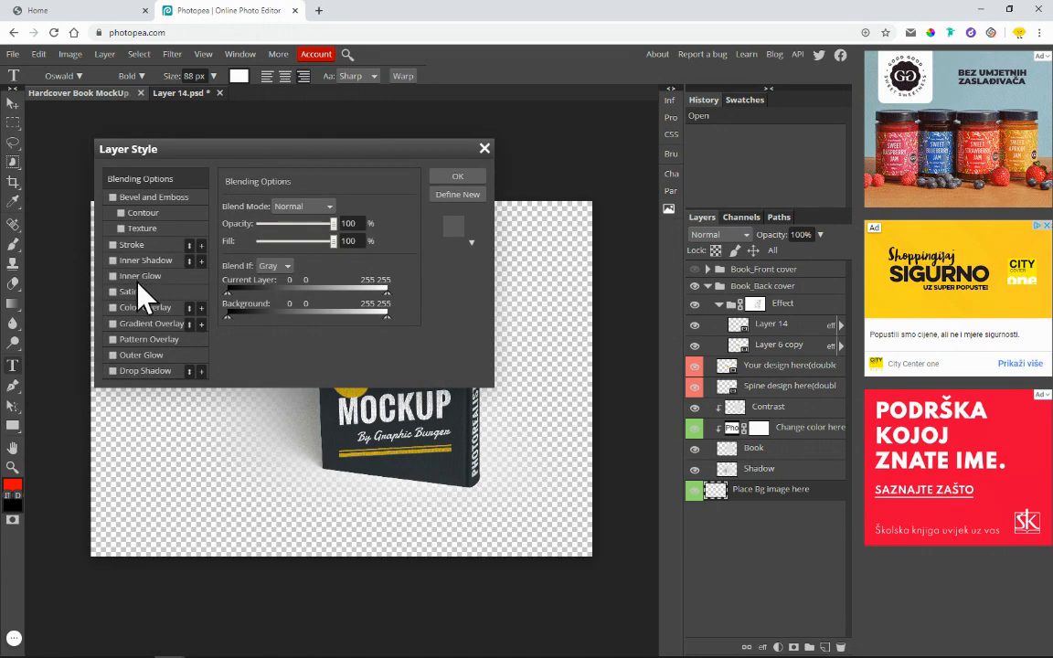
pyautogui.click(112, 309)
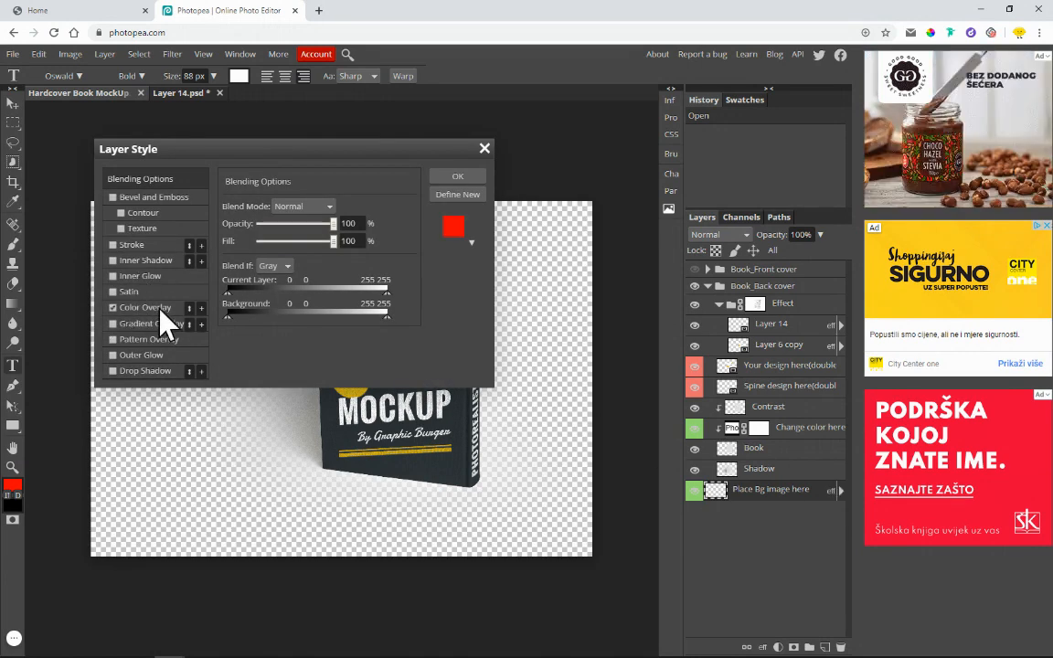
pyautogui.click(453, 178)
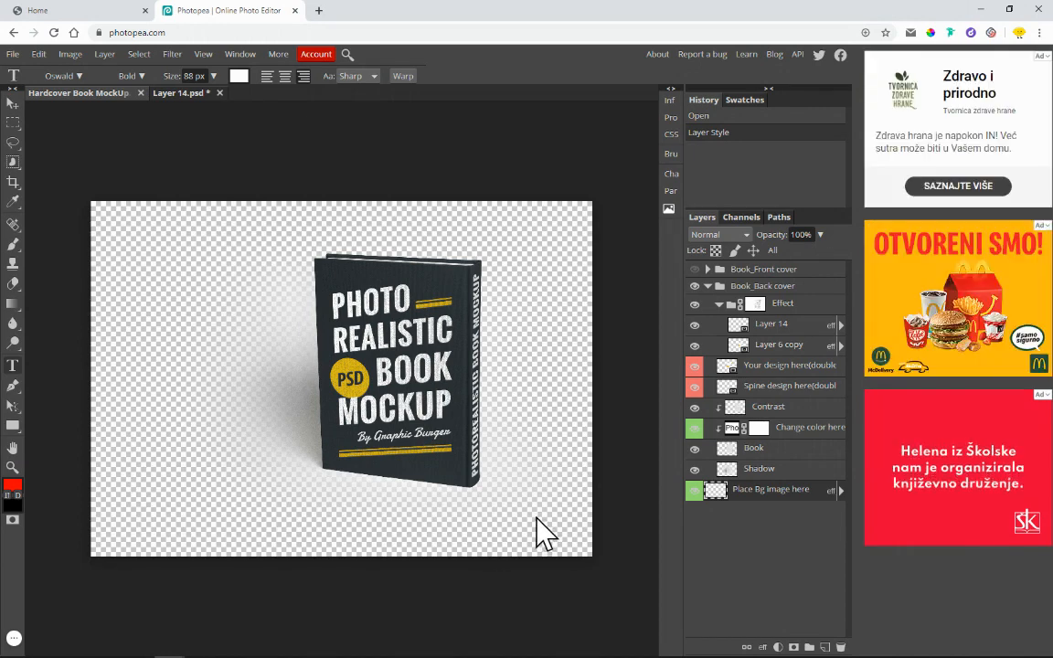
# Step: Save the Layer 14 spine text smart object back into the mockup and close its document
pyautogui.click(69, 11)
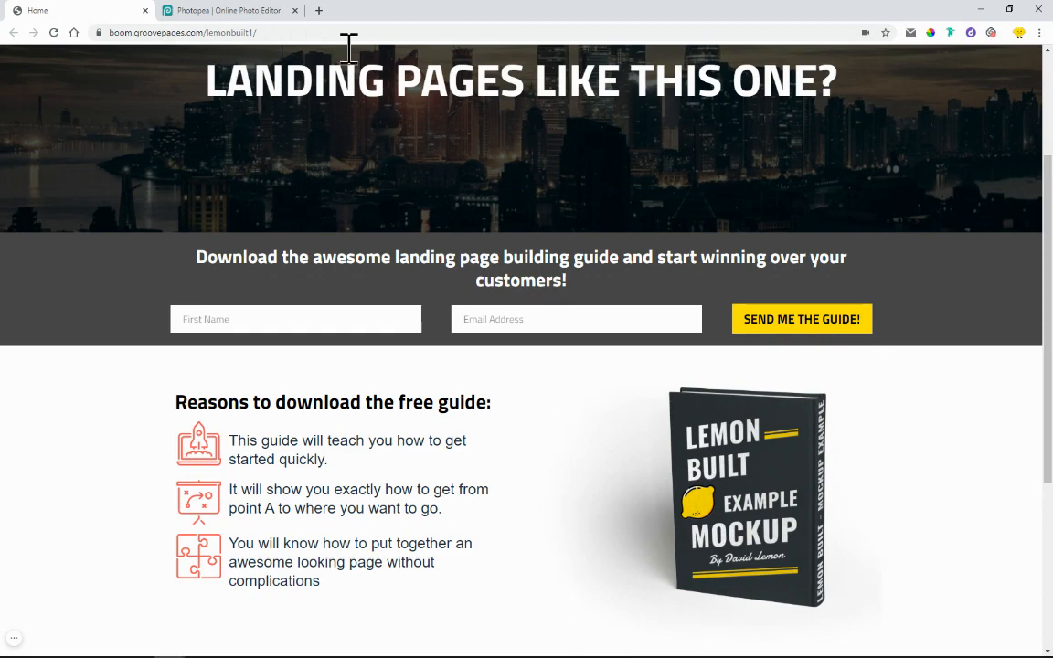
pyautogui.click(170, 11)
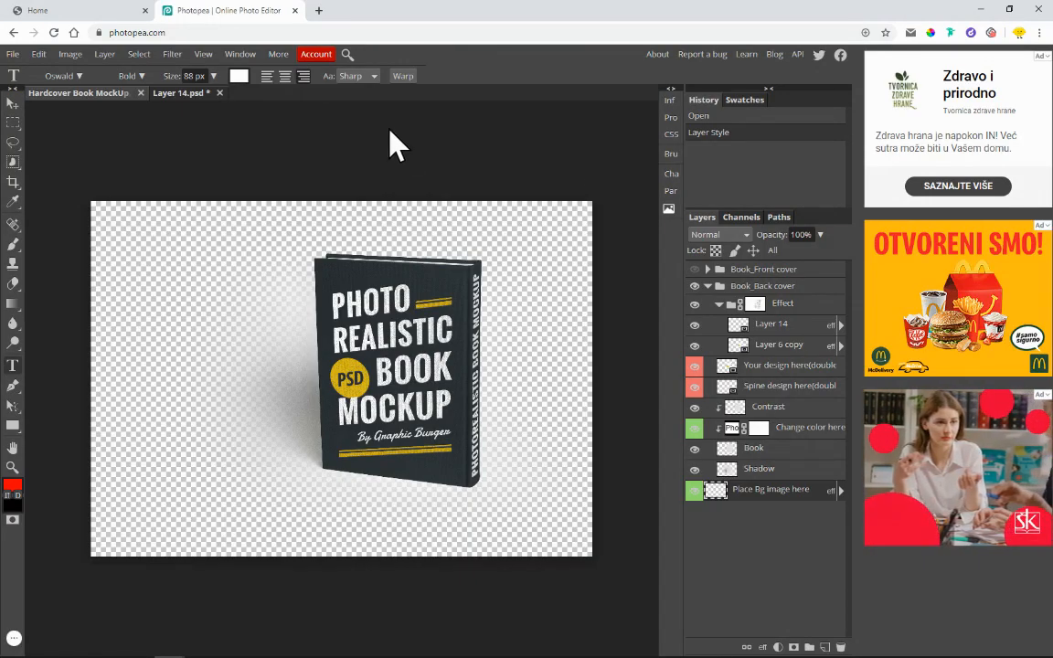
pyautogui.click(169, 93)
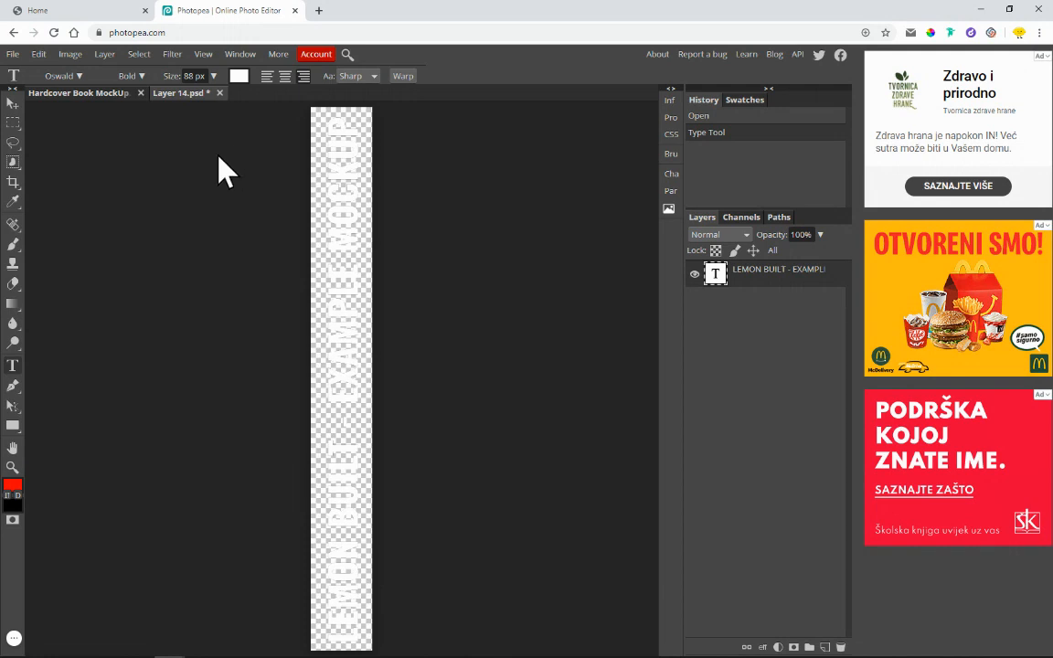
pyautogui.click(14, 54)
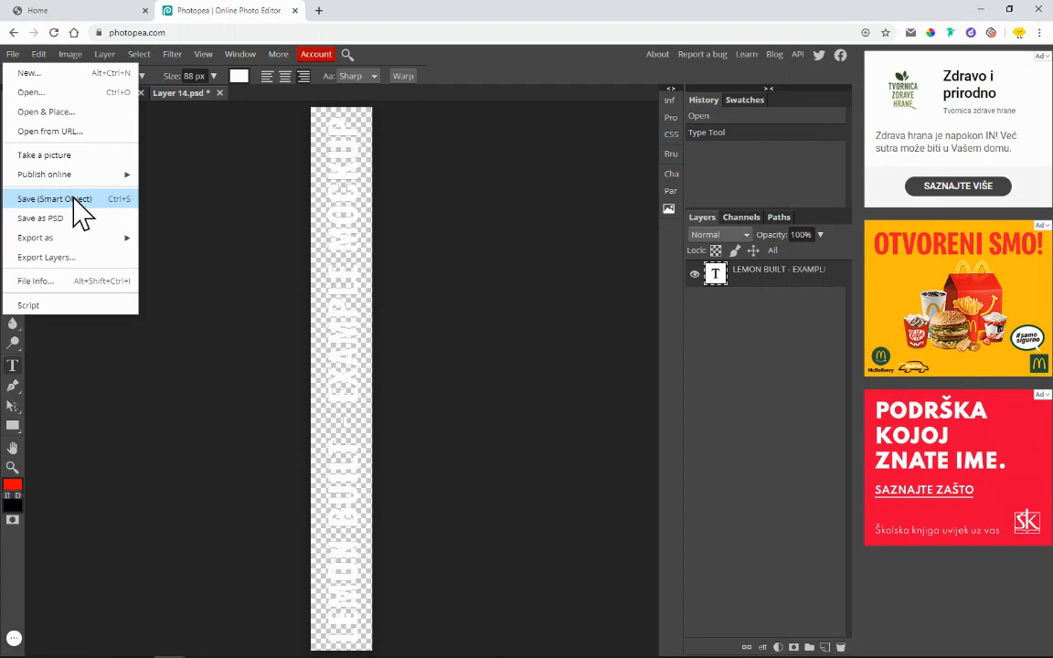
pyautogui.click(80, 212)
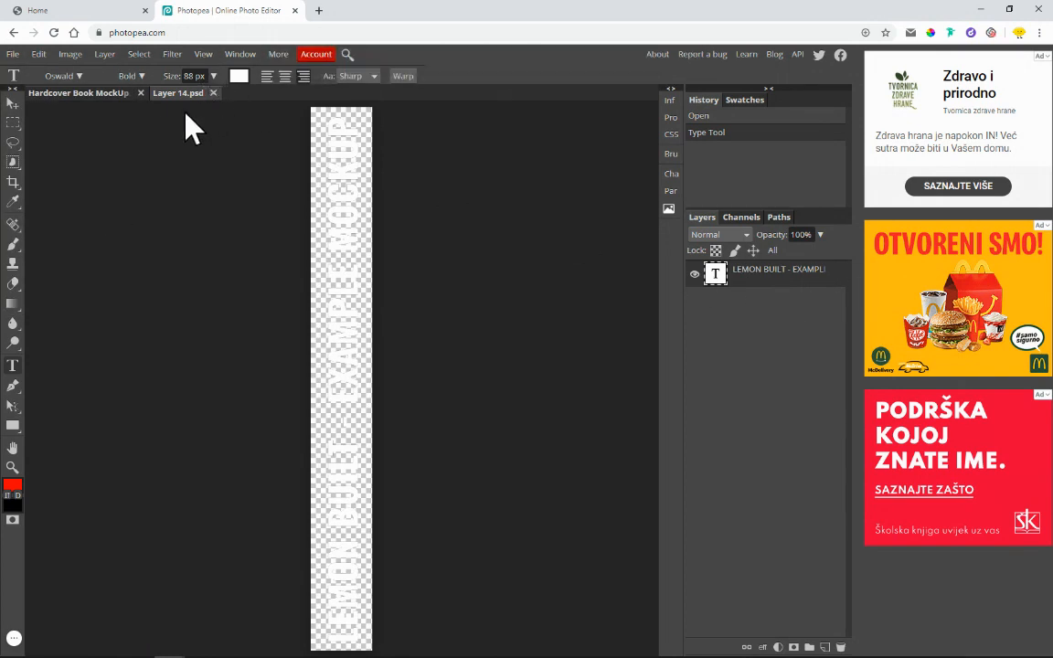
pyautogui.click(13, 54)
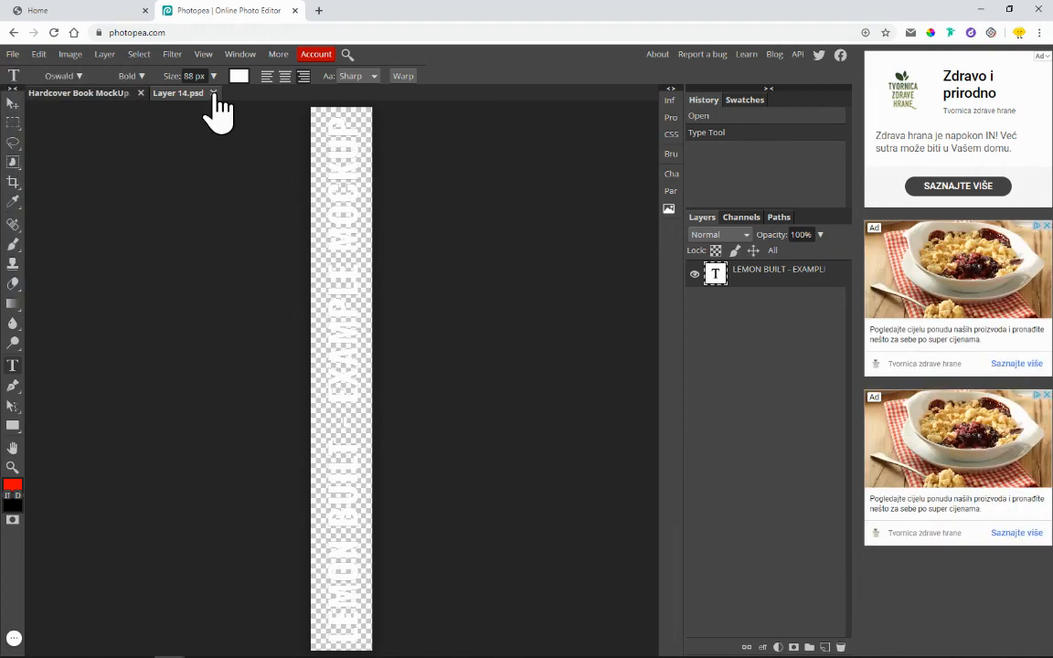
pyautogui.click(213, 92)
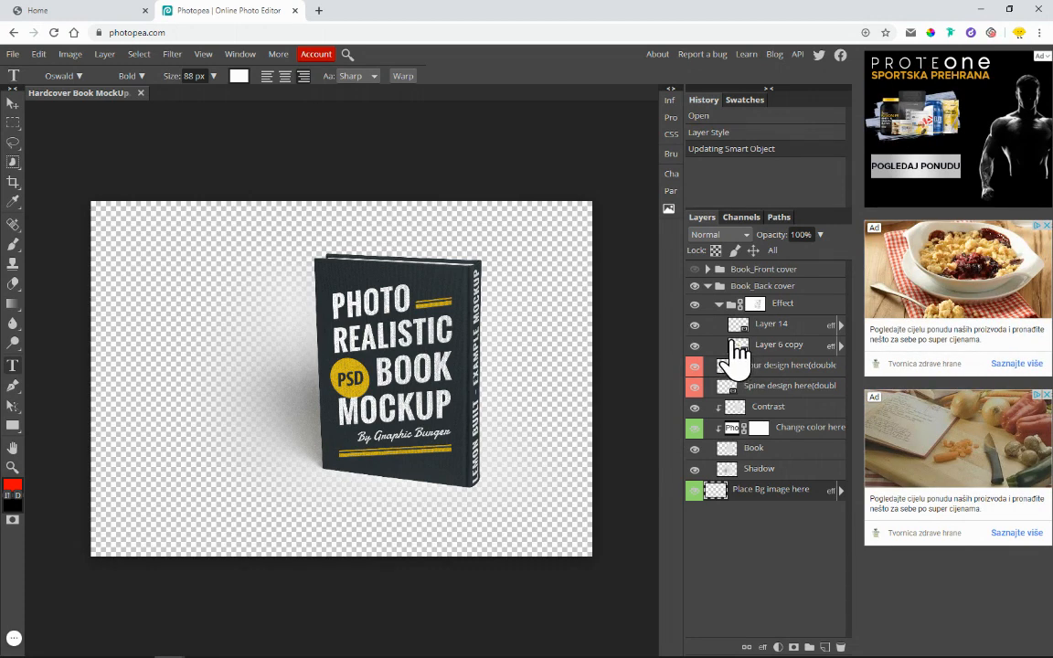
# Step: Open the contents of the Layer 6 copy smart object and briefly hide and show its layers to identify the cover element each one holds
pyautogui.doubleClick(743, 362)
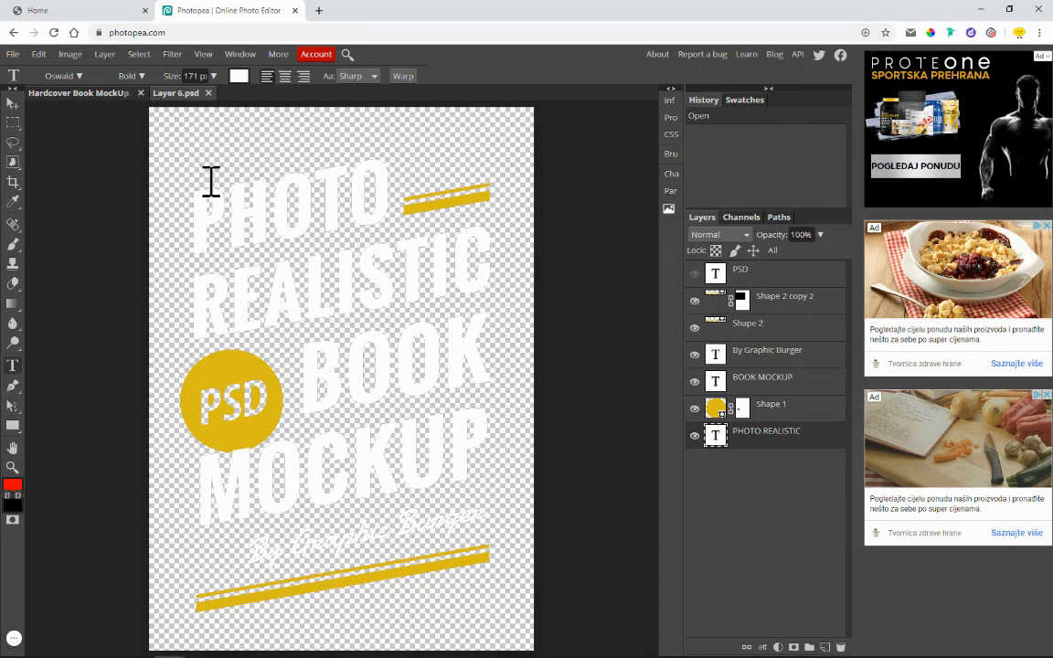
pyautogui.click(695, 302)
pyautogui.click(695, 302)
pyautogui.click(695, 328)
pyautogui.click(695, 327)
pyautogui.click(697, 359)
pyautogui.click(697, 359)
pyautogui.click(697, 382)
pyautogui.click(696, 383)
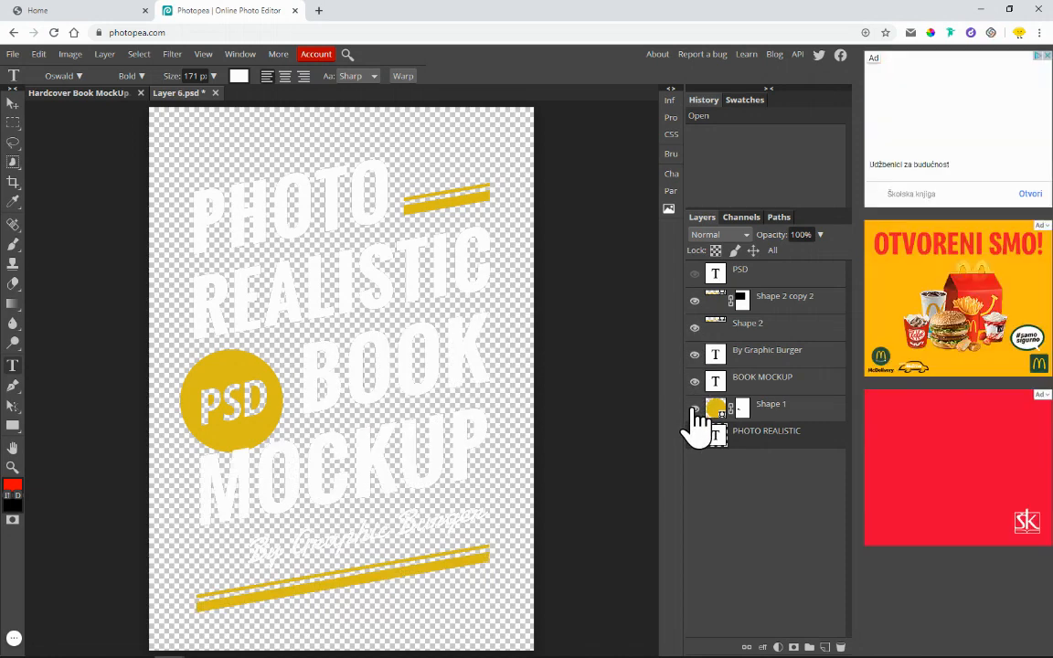
pyautogui.click(695, 409)
pyautogui.click(695, 409)
pyautogui.click(695, 436)
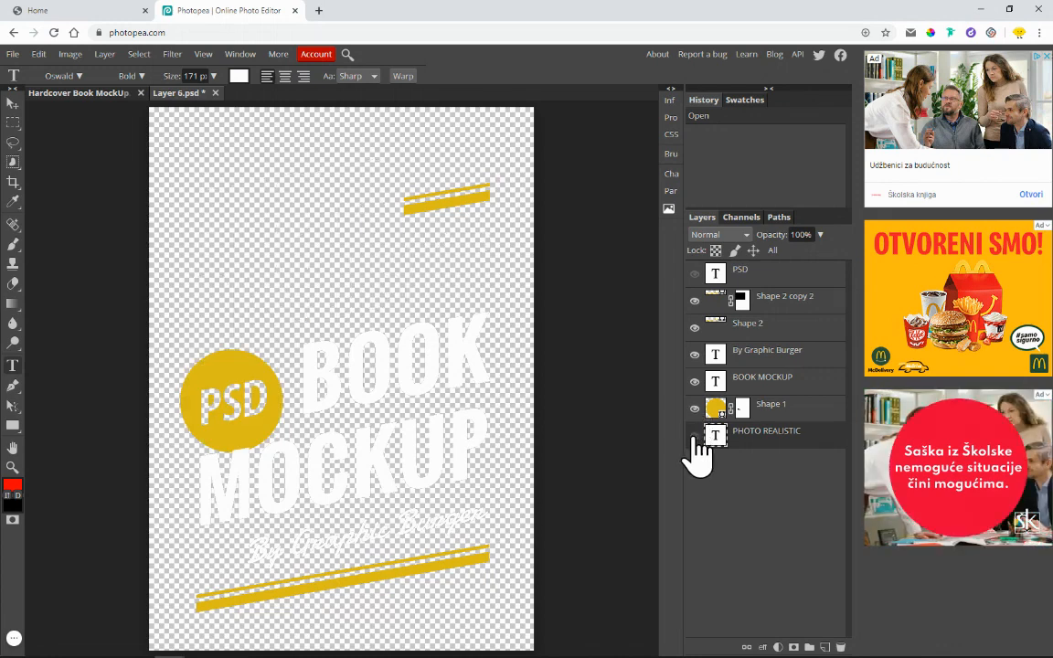
pyautogui.click(694, 436)
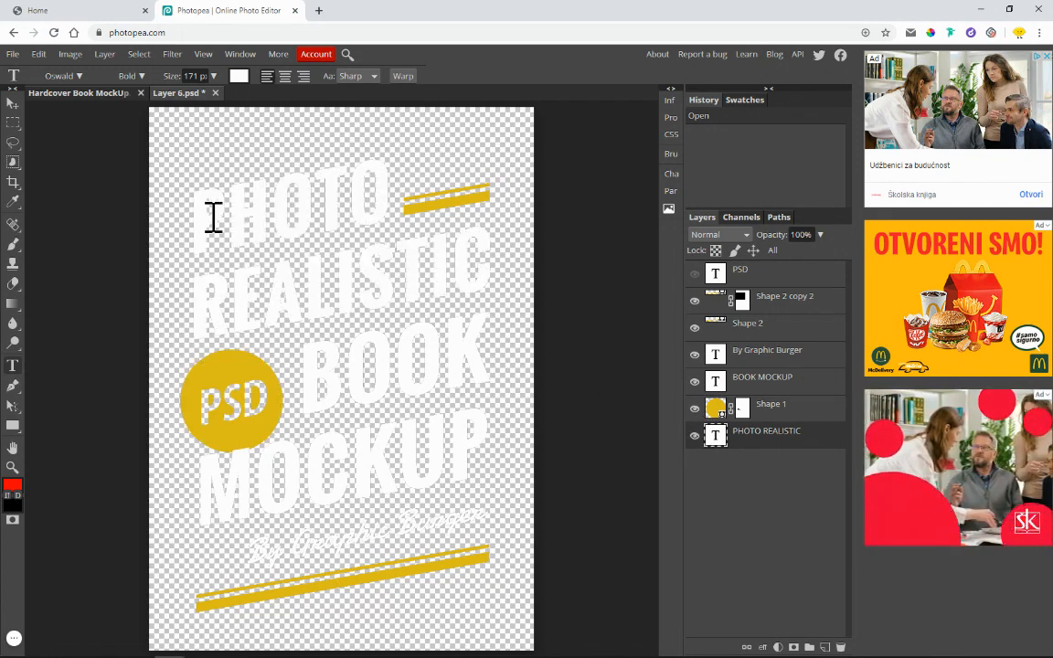
pyautogui.click(695, 436)
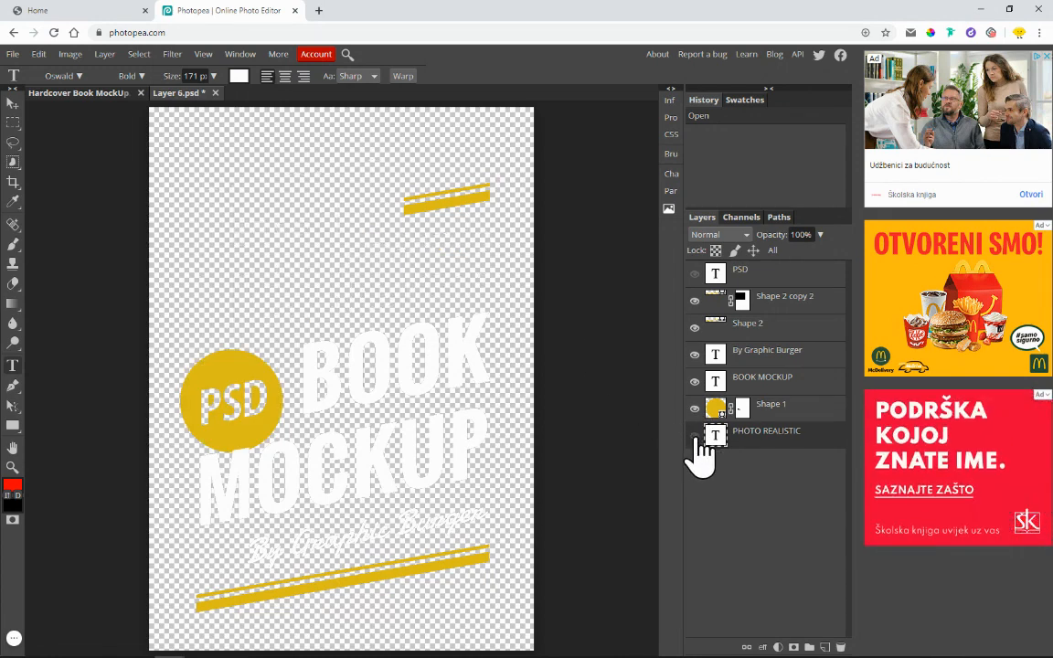
pyautogui.click(695, 436)
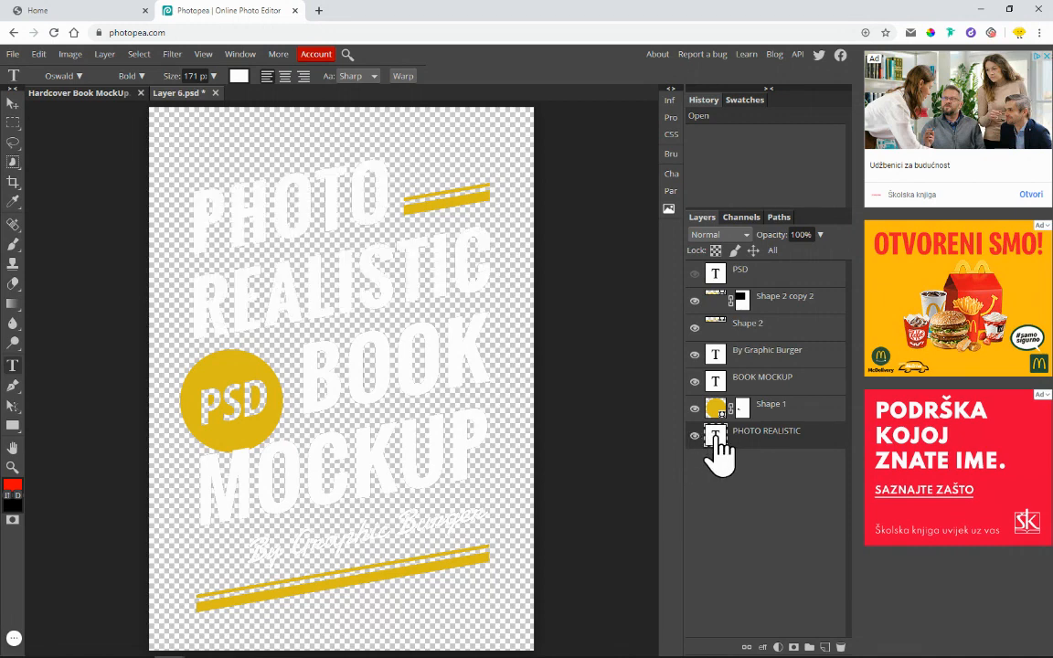
# Step: Replace the cover's "PHOTO REALISTIC" text with "LEMON BUILT" in capitals, one word per line
pyautogui.doubleClick(718, 437)
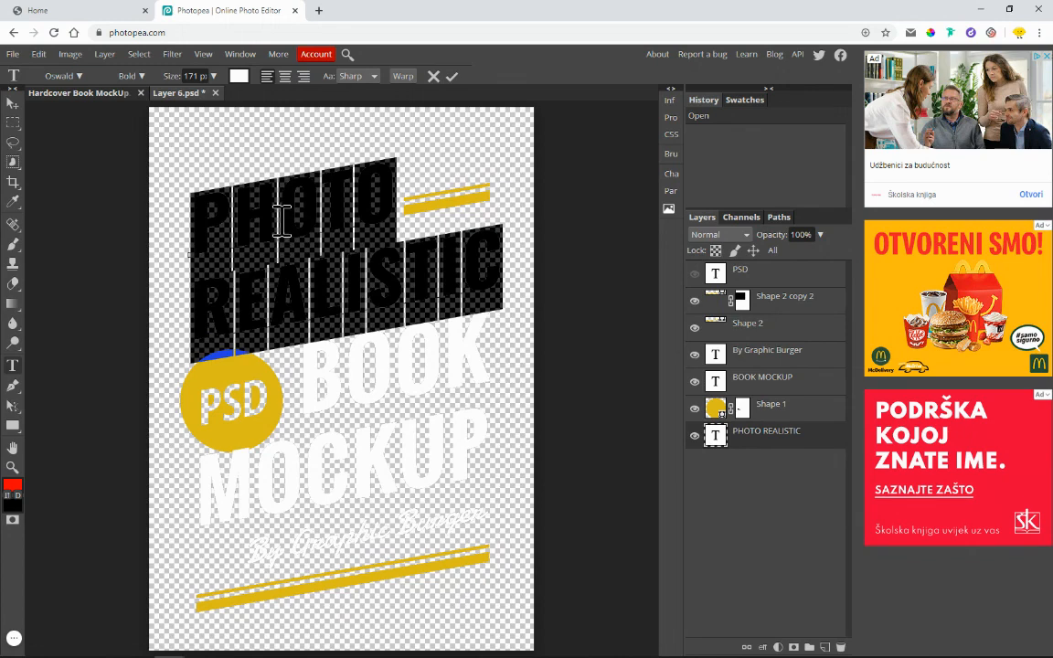
pyautogui.write('LEMON ')
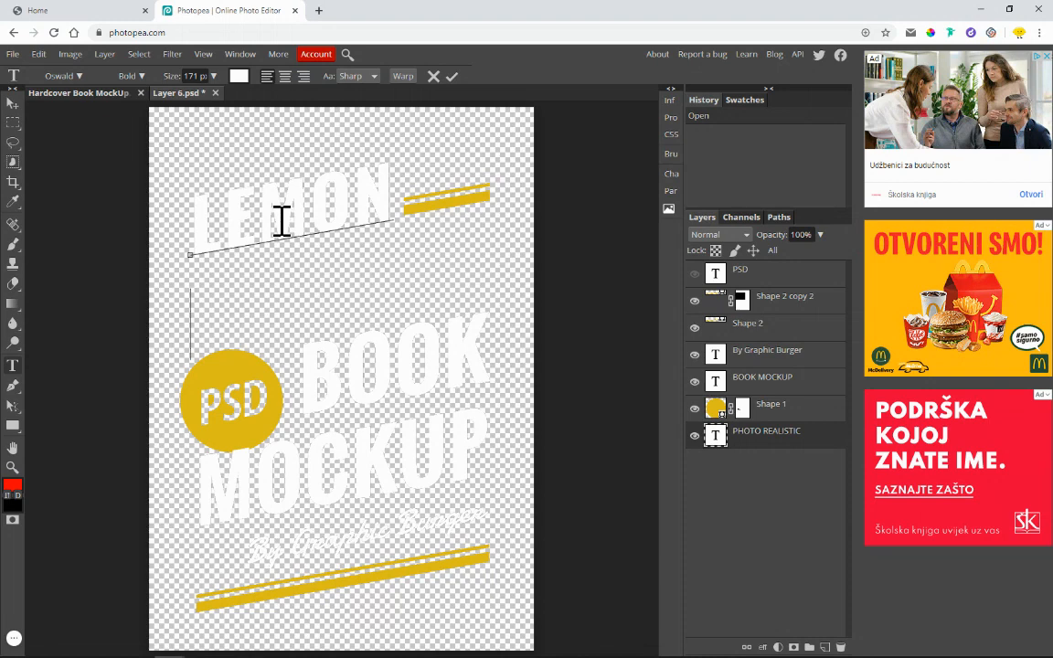
pyautogui.write('BUILT')
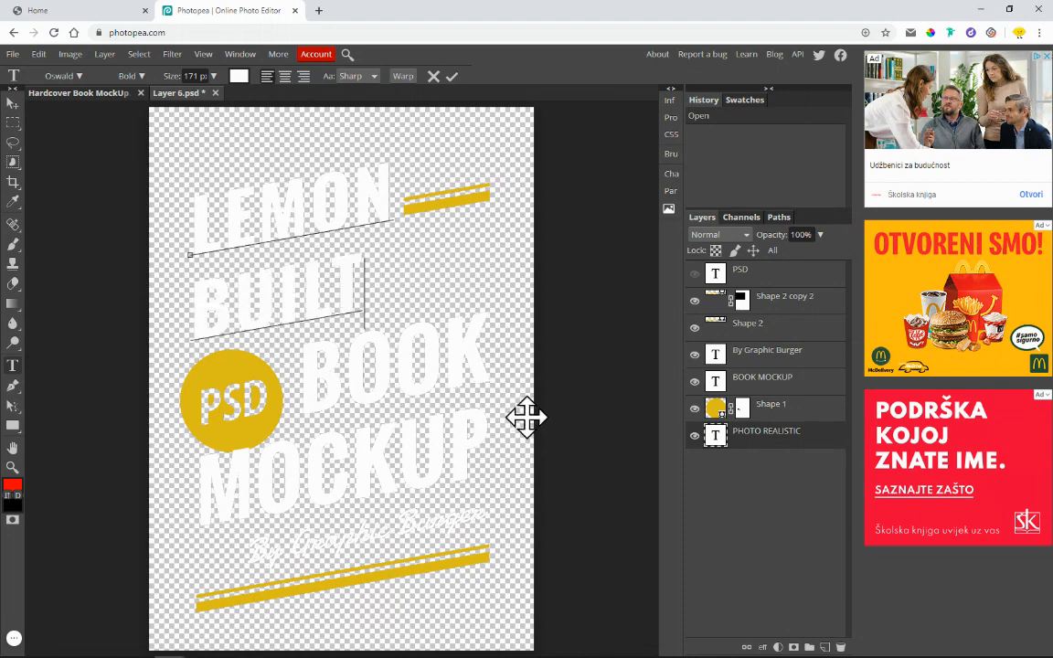
# Step: Replace the cover's "BOOK MOCKUP" text with "EXAMPLE MOCKUP" in capitals, one word per line
pyautogui.click(722, 378)
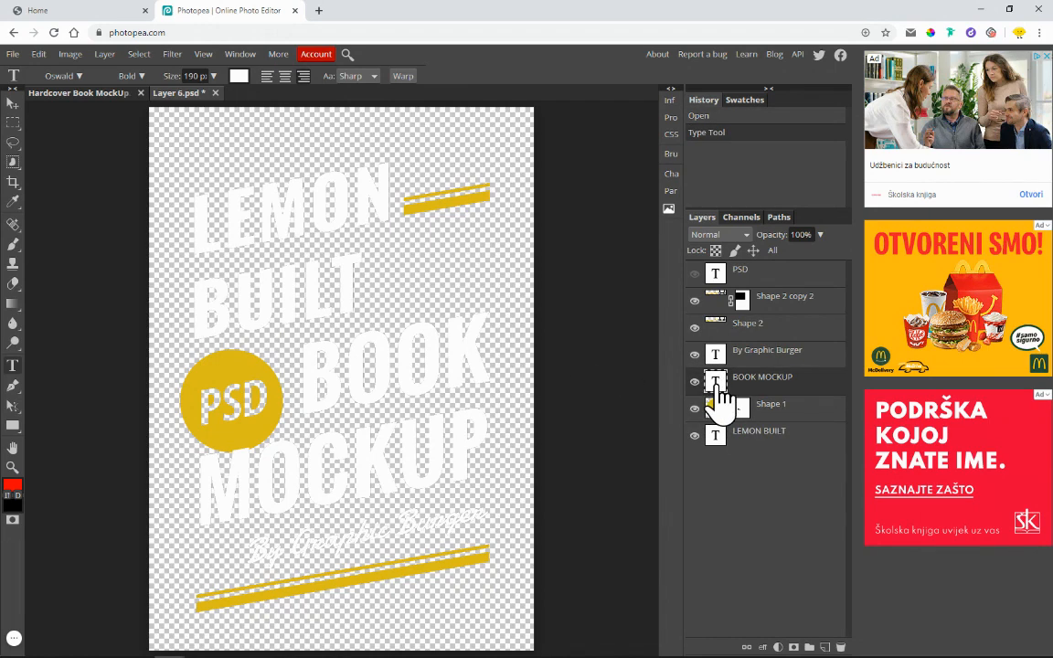
pyautogui.doubleClick(719, 384)
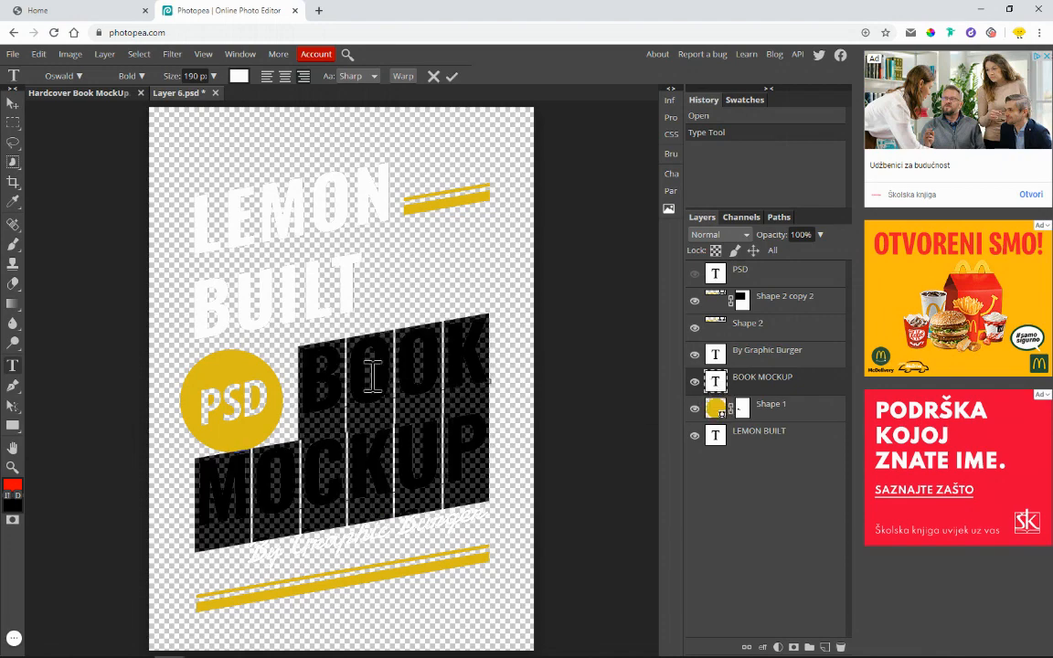
pyautogui.click(314, 382)
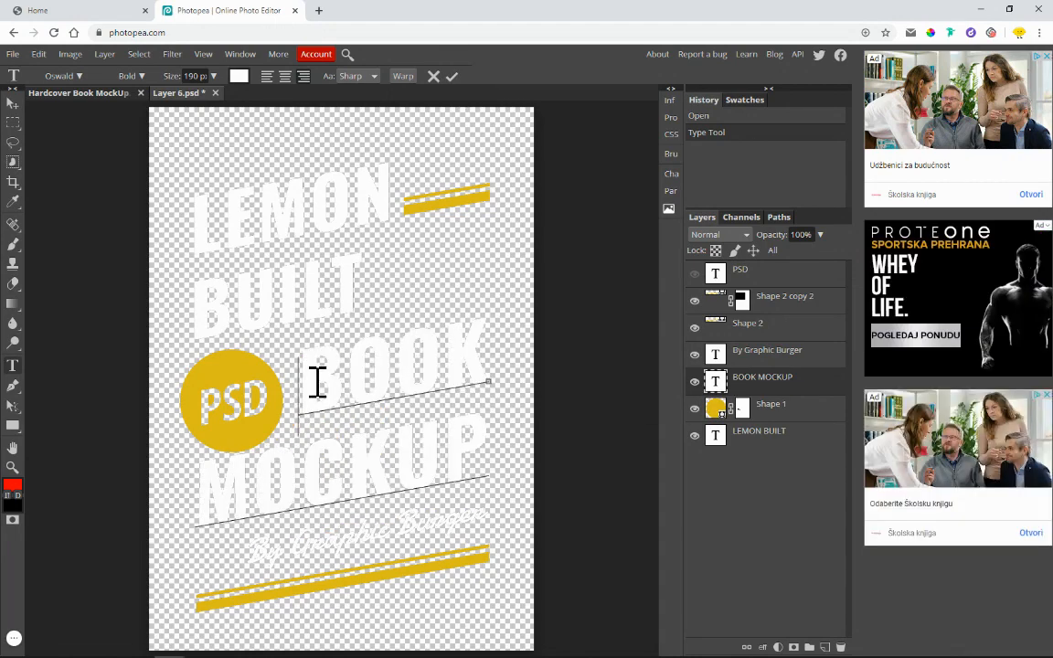
pyautogui.hotkey('ctrl', 'a')
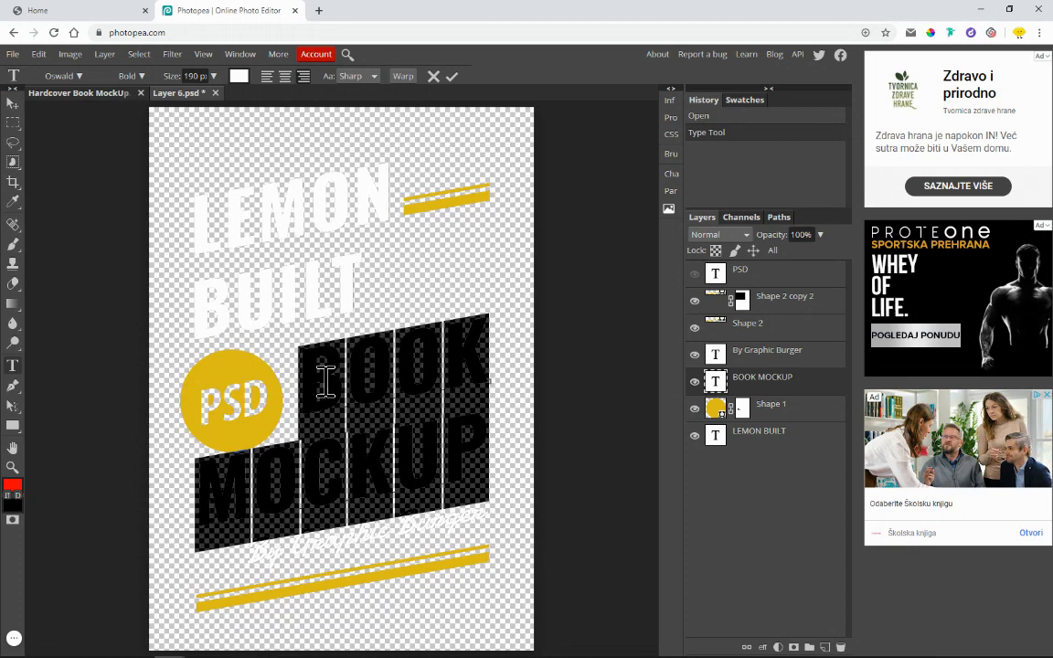
pyautogui.write('Example')
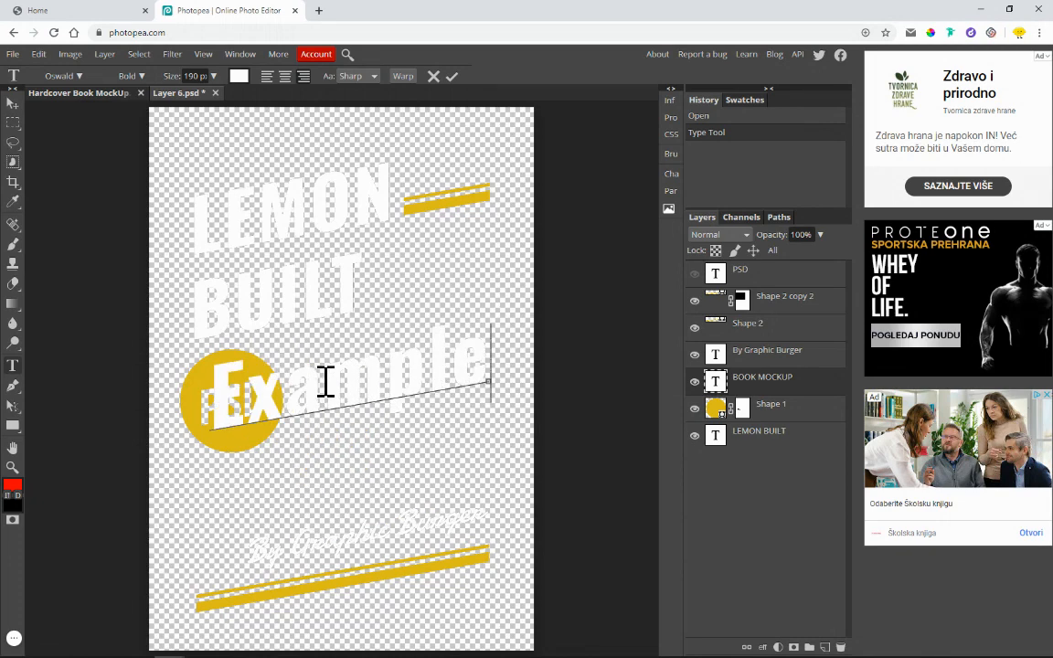
pyautogui.press('BackSpace')
pyautogui.press('BackSpace')
pyautogui.press('BackSpace')
pyautogui.press('BackSpace')
pyautogui.press('BackSpace')
pyautogui.press('BackSpace')
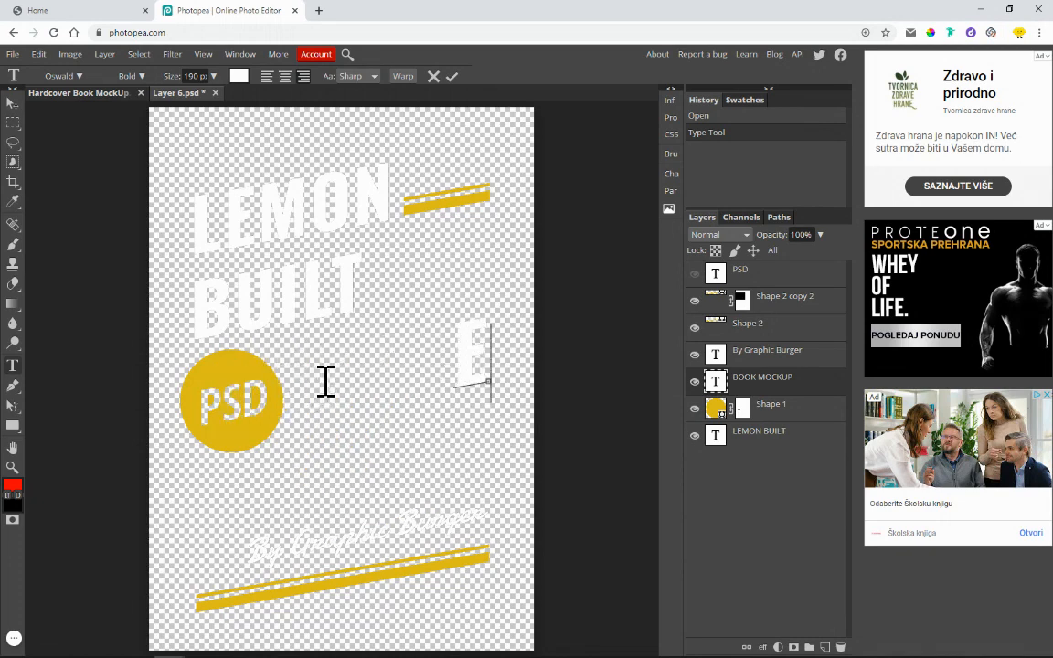
pyautogui.write('XAMPLE ')
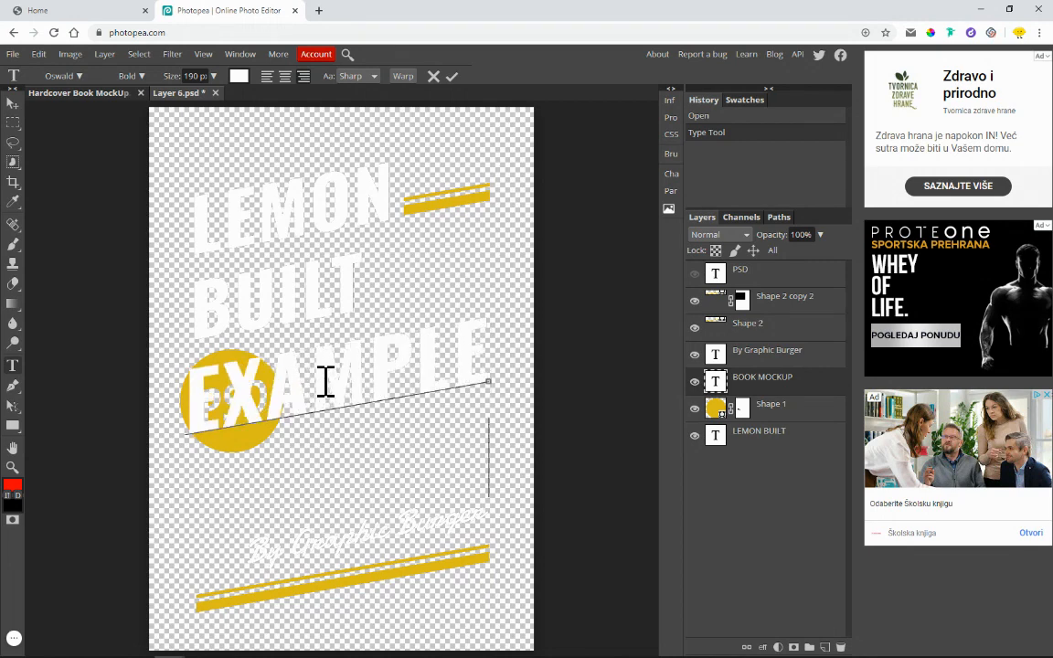
pyautogui.write('MOCKUP')
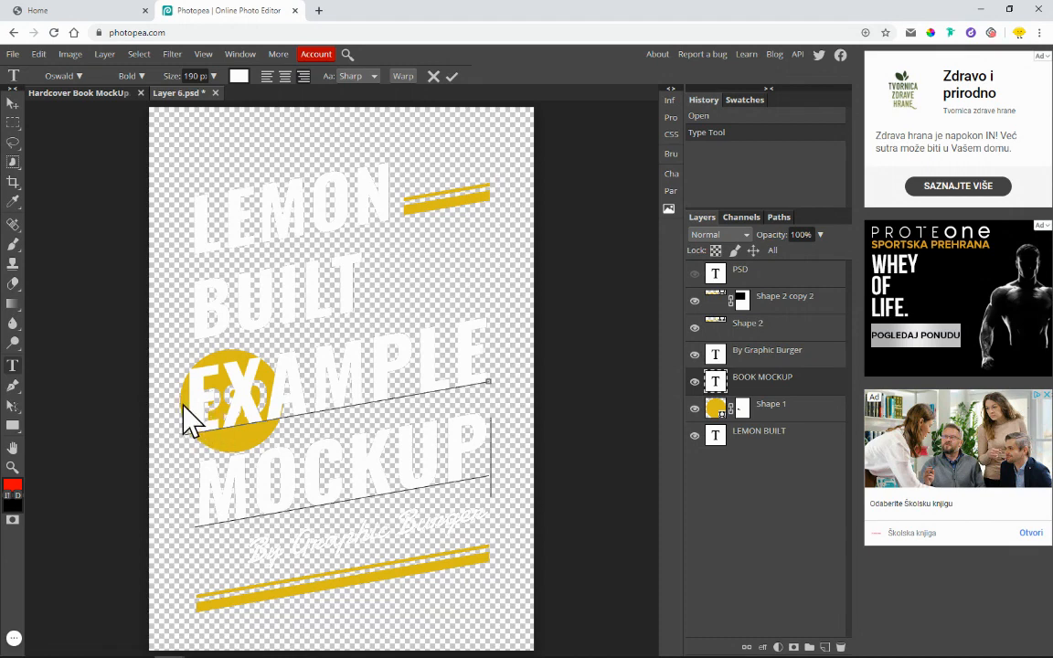
# Step: Reduce the word "EXAMPLE" in the cover title to a font size of 120 px
pyautogui.moveTo(189, 417); pyautogui.dragTo(482, 373)
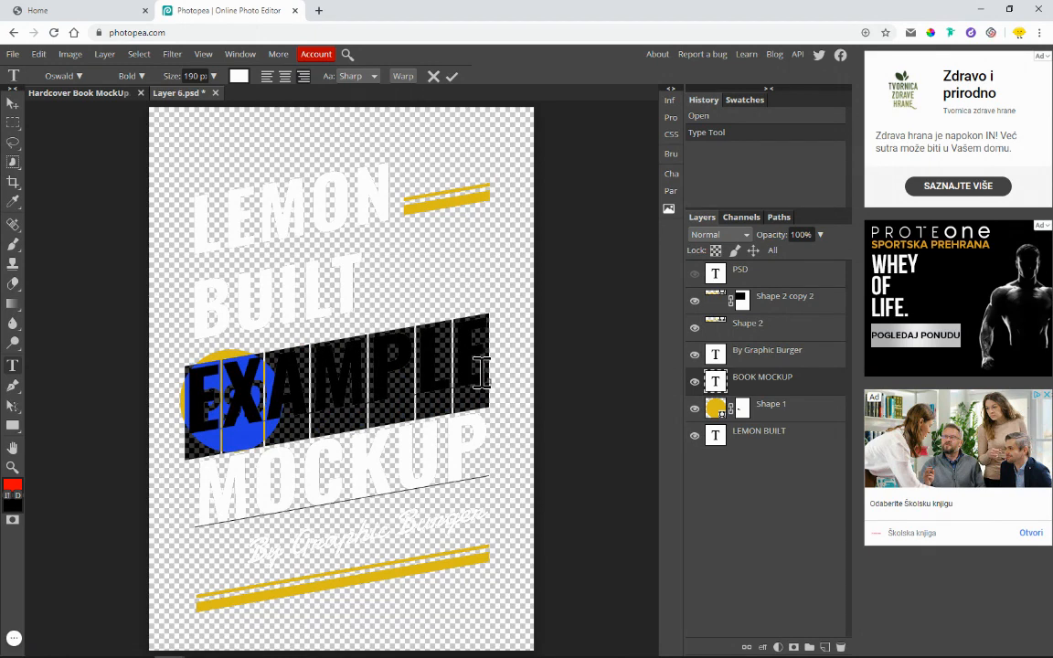
pyautogui.click(215, 77)
pyautogui.moveTo(216, 94); pyautogui.dragTo(212, 94)
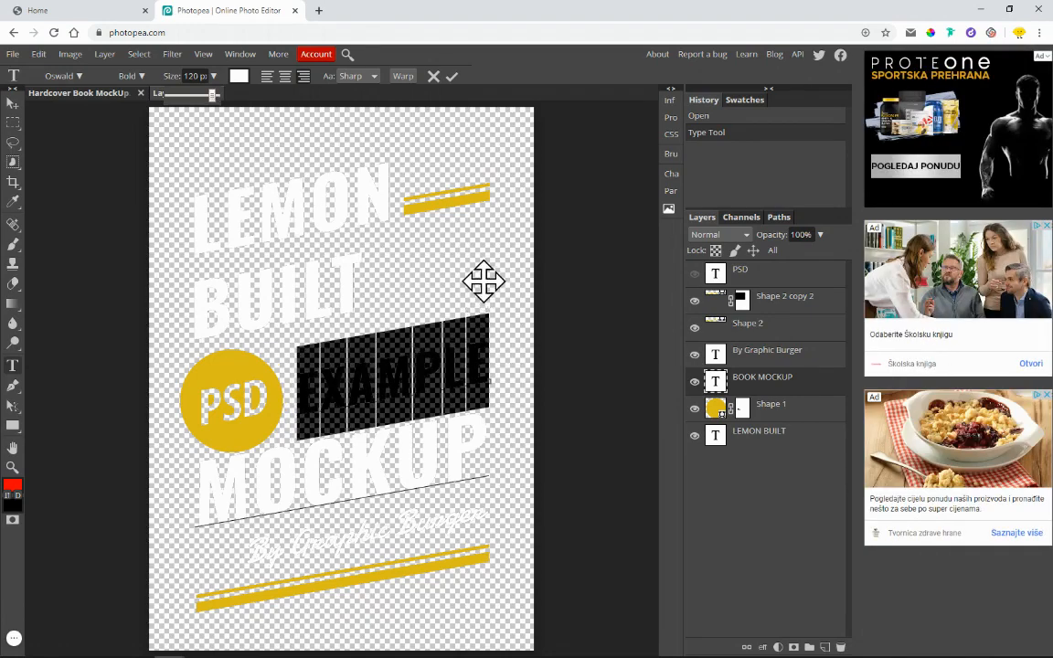
pyautogui.click(487, 375)
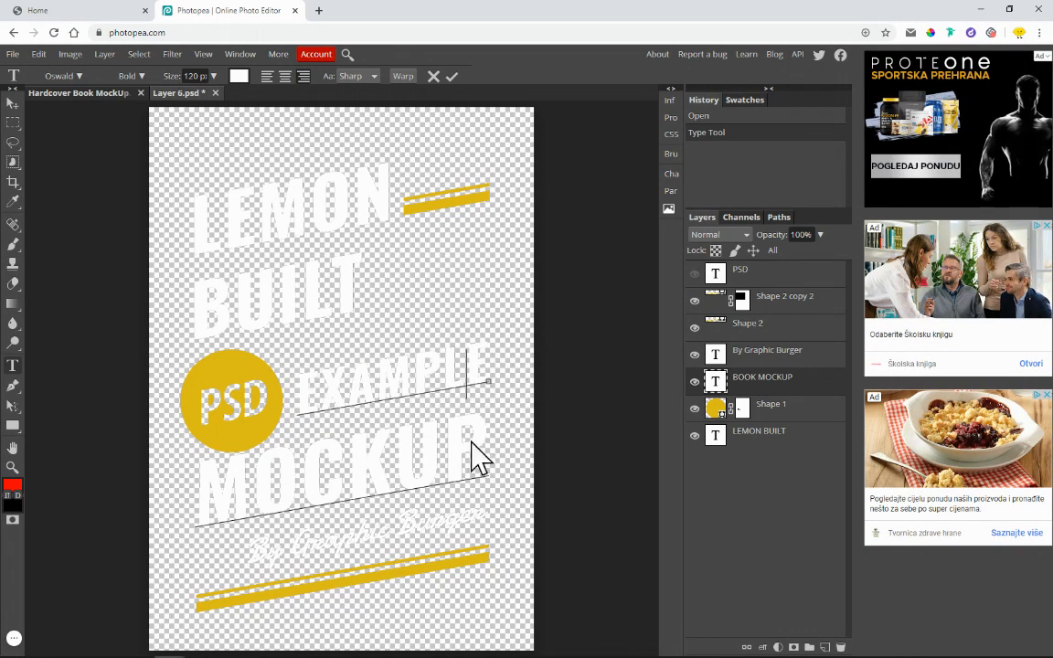
pyautogui.click(696, 356)
pyautogui.click(696, 356)
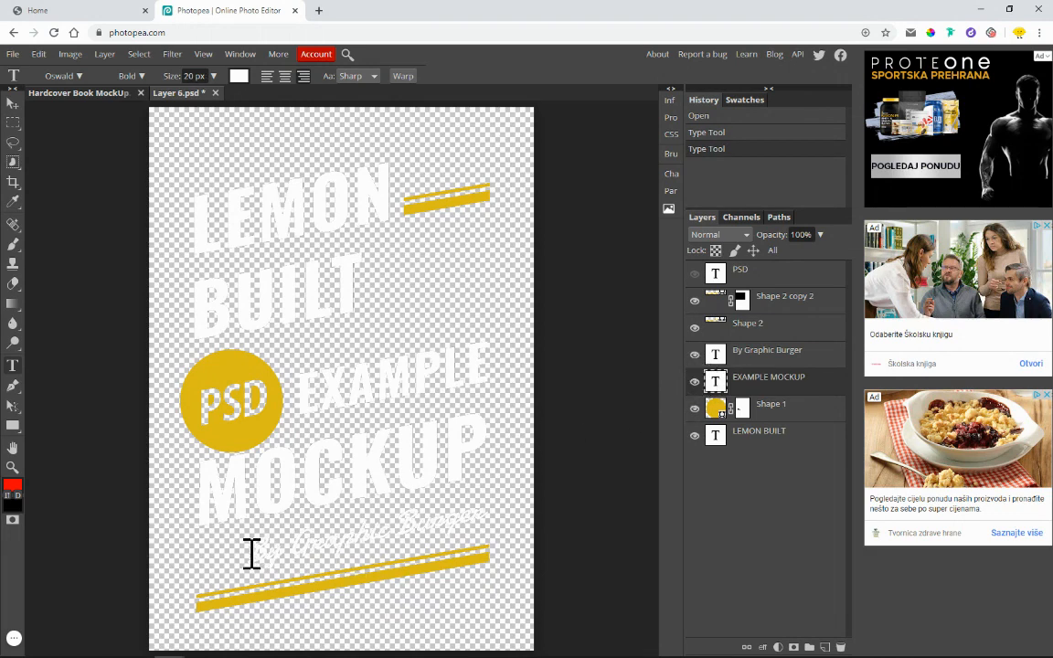
# Step: Replace the "By Graphic Burger" byline on the cover with "By" and the author's full name
pyautogui.moveTo(251, 553); pyautogui.dragTo(494, 530)
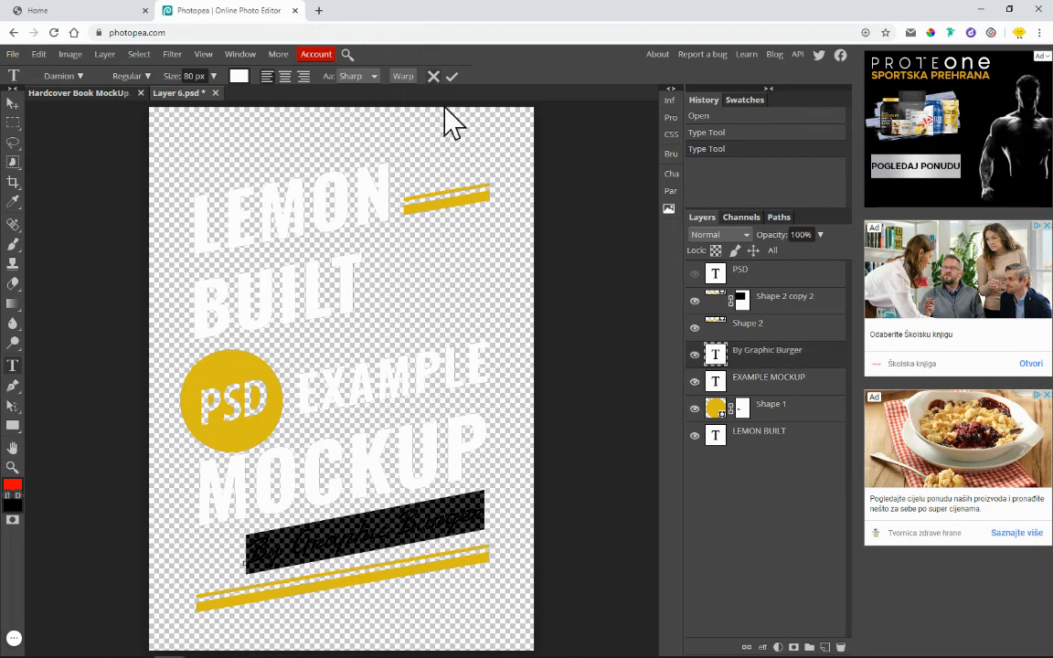
pyautogui.click(702, 362)
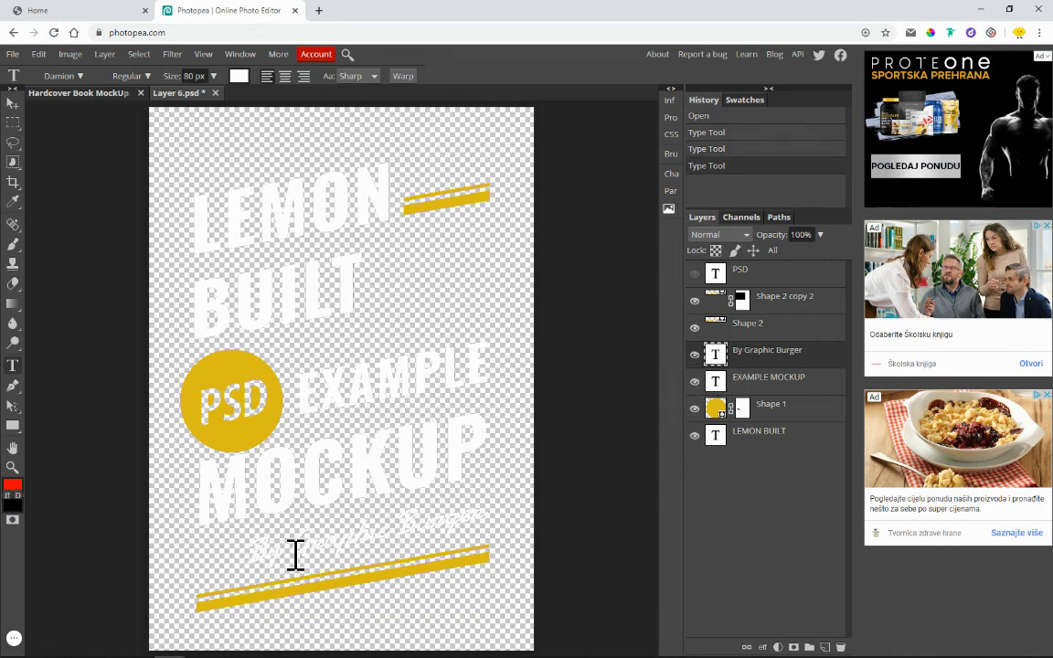
pyautogui.doubleClick(720, 357)
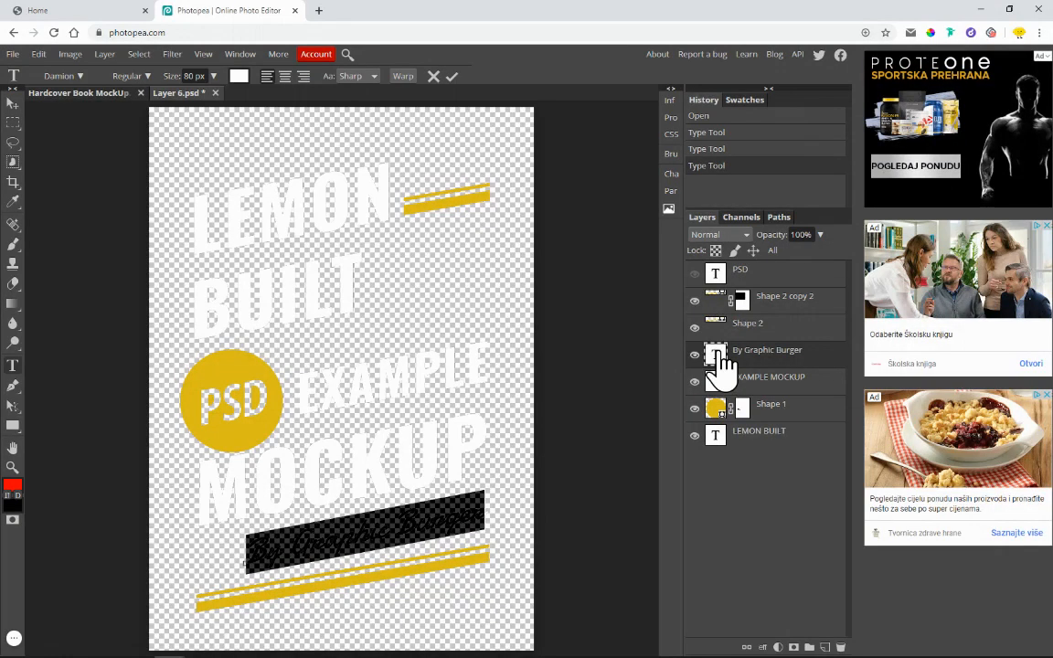
pyautogui.press('BackSpace')
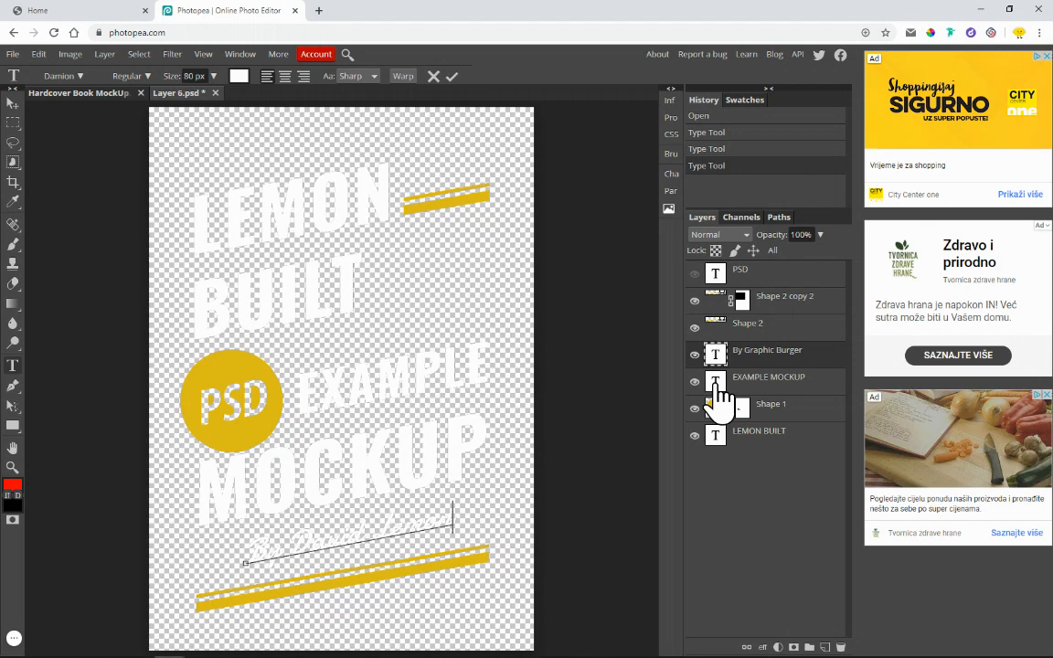
pyautogui.click(695, 409)
pyautogui.click(695, 408)
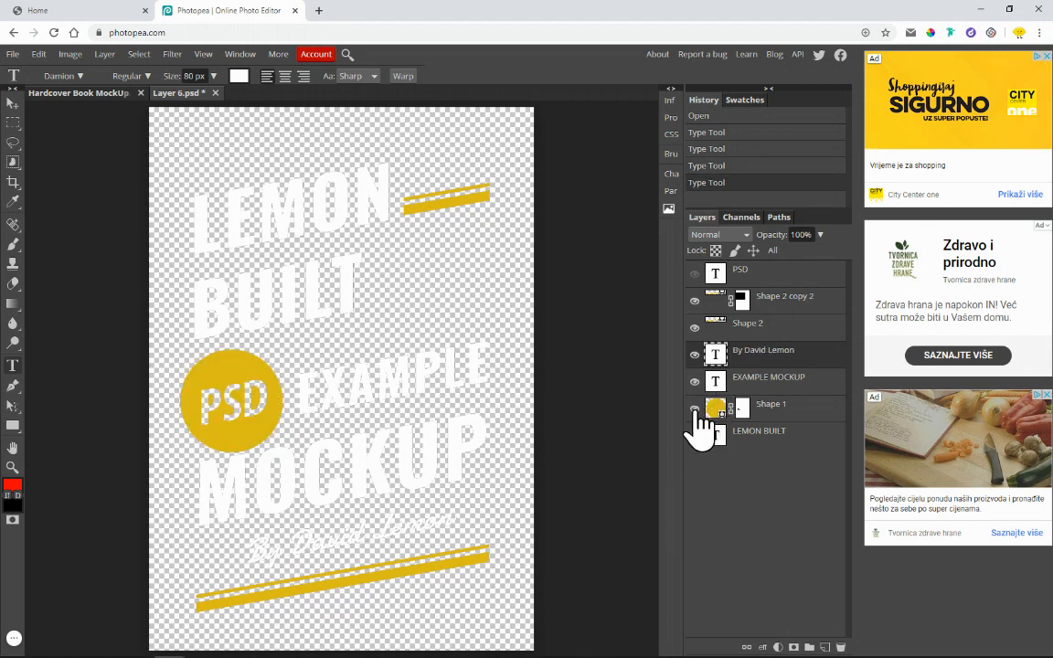
# Step: Delete the yellow PSD circle layer Shape 1 and place the lemon image "food" in the document instead
pyautogui.click(695, 409)
pyautogui.click(695, 409)
pyautogui.click(781, 412)
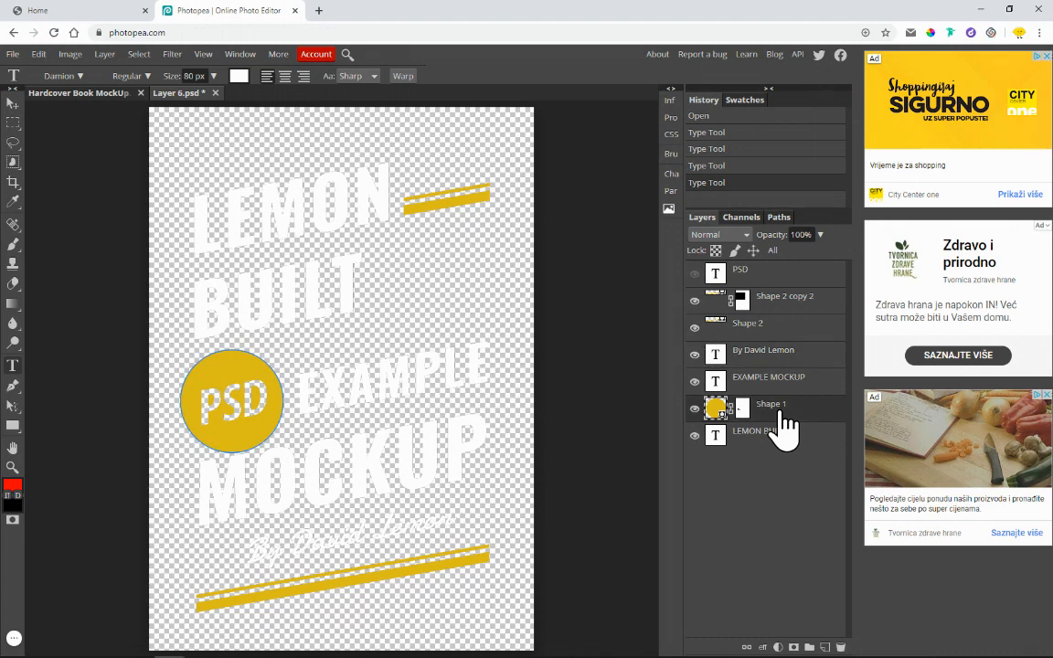
pyautogui.press('Delete')
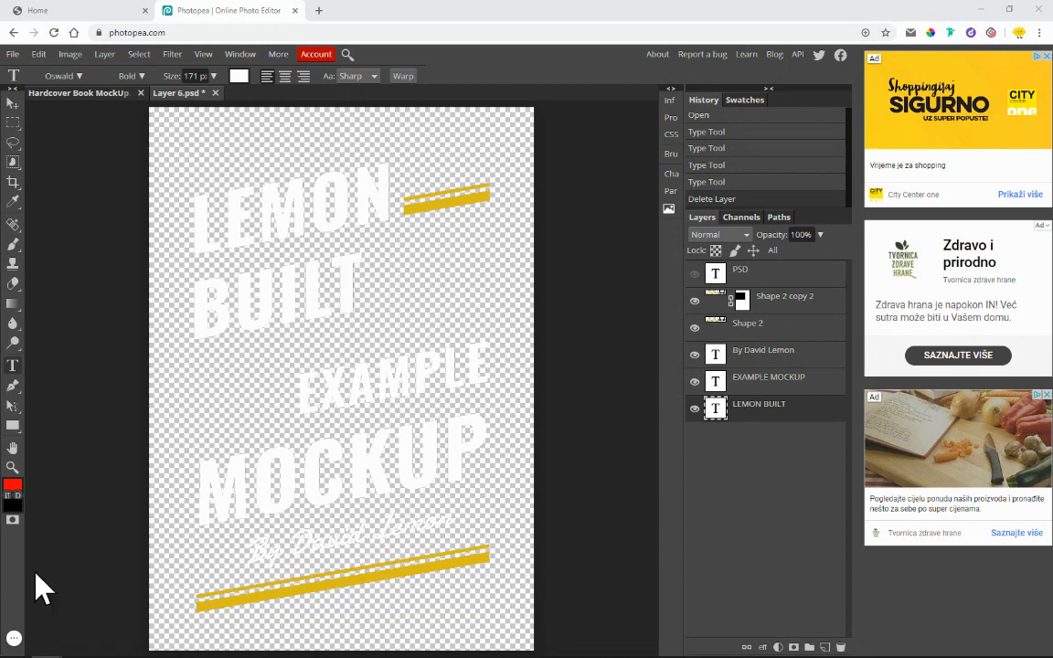
pyautogui.moveTo(36, 575); pyautogui.dragTo(288, 416)
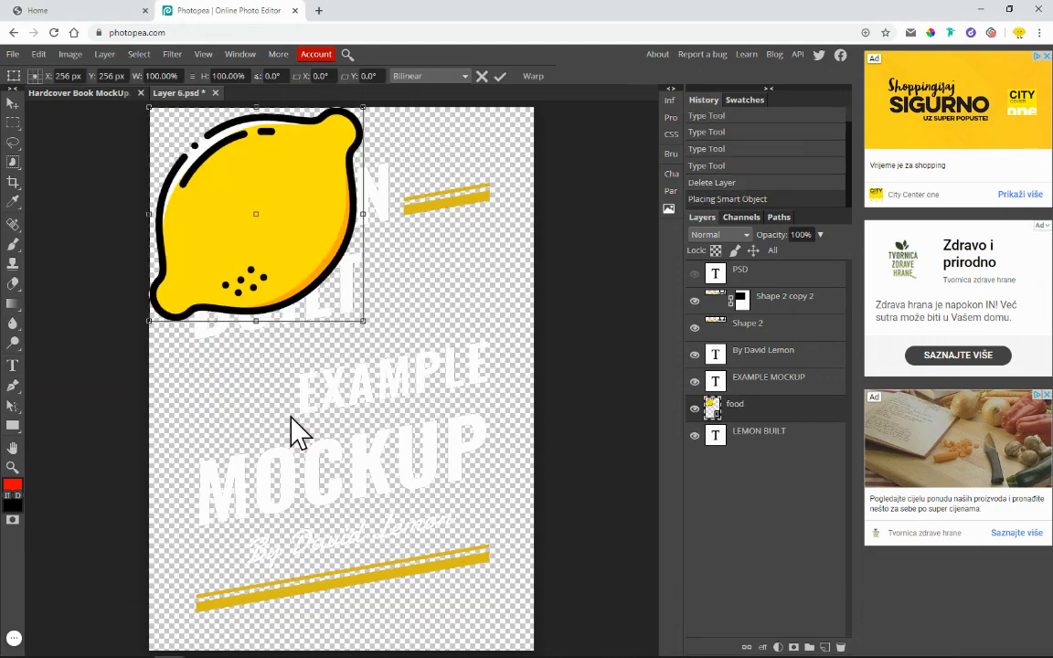
pyautogui.moveTo(302, 242); pyautogui.dragTo(313, 395)
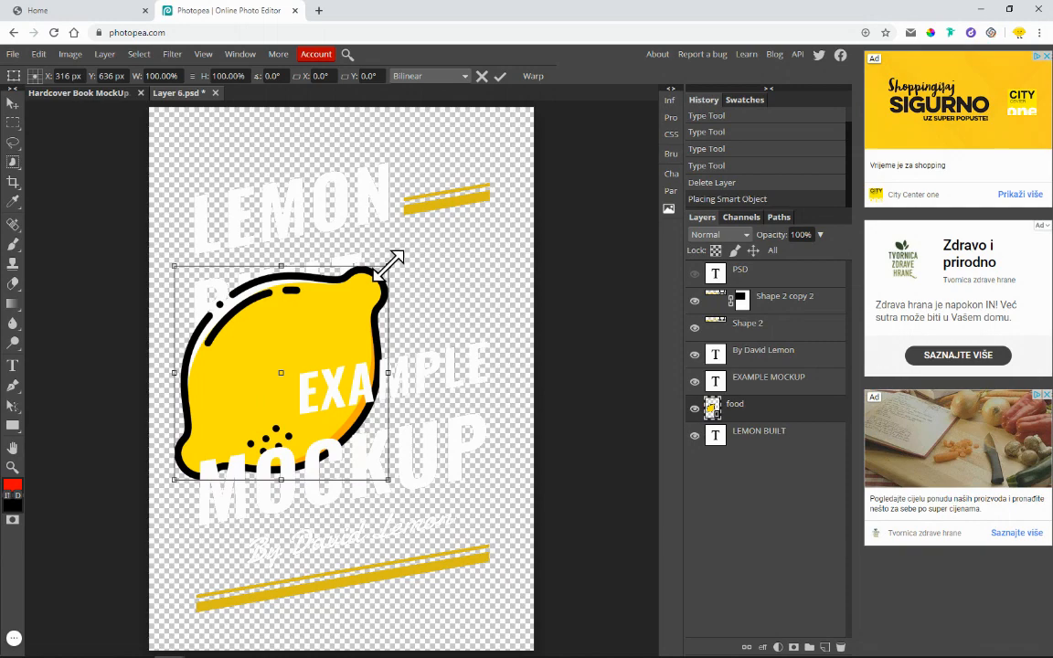
pyautogui.moveTo(391, 263); pyautogui.dragTo(405, 301)
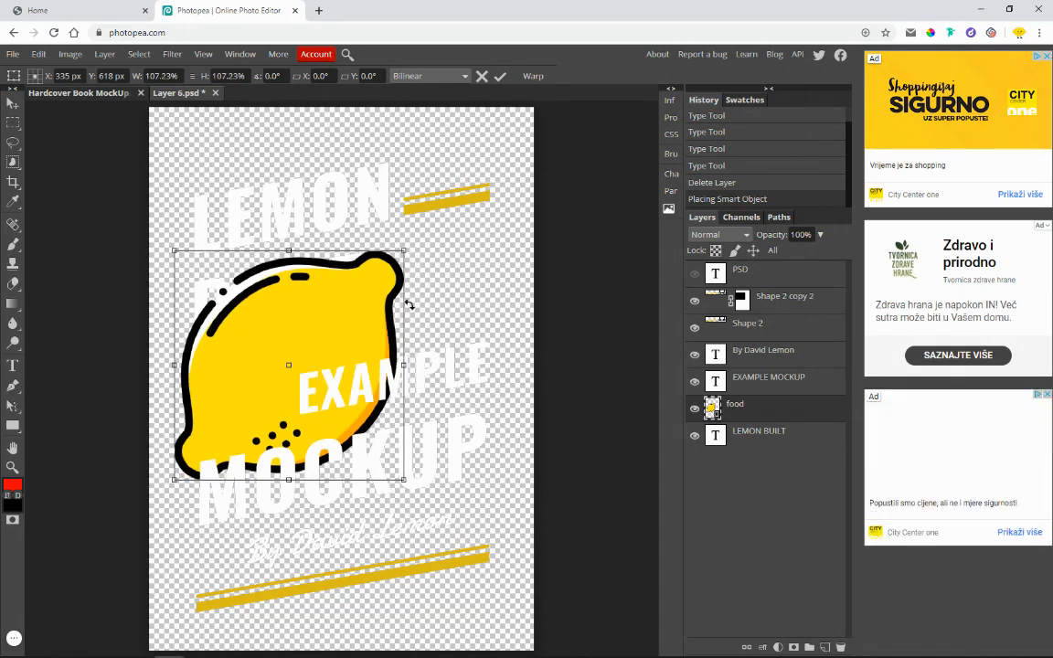
pyautogui.moveTo(408, 249); pyautogui.dragTo(391, 303)
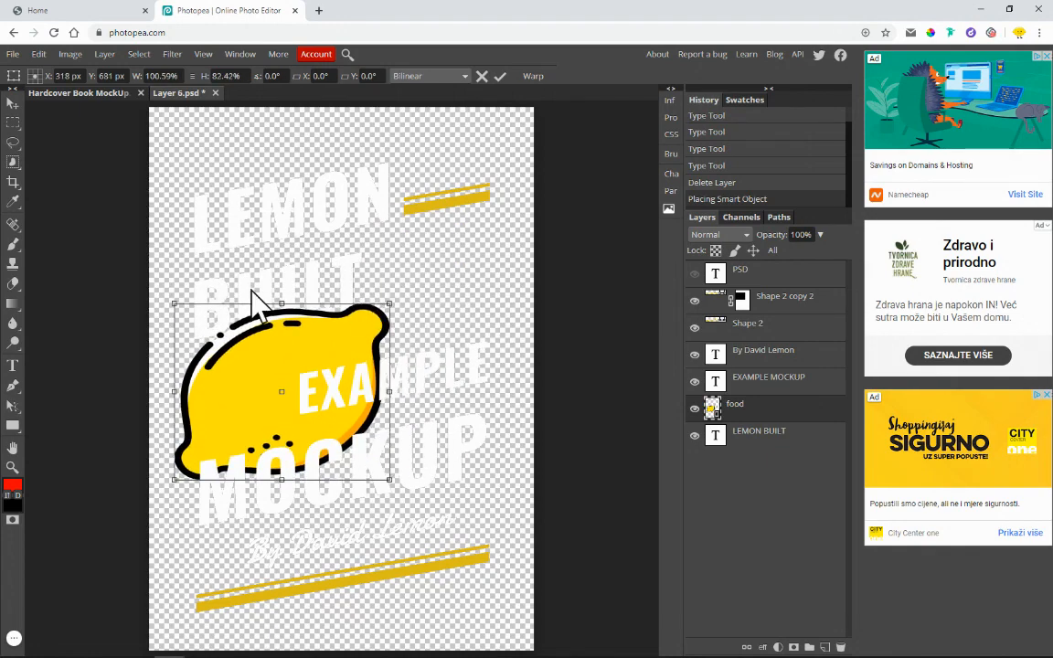
pyautogui.click(30, 57)
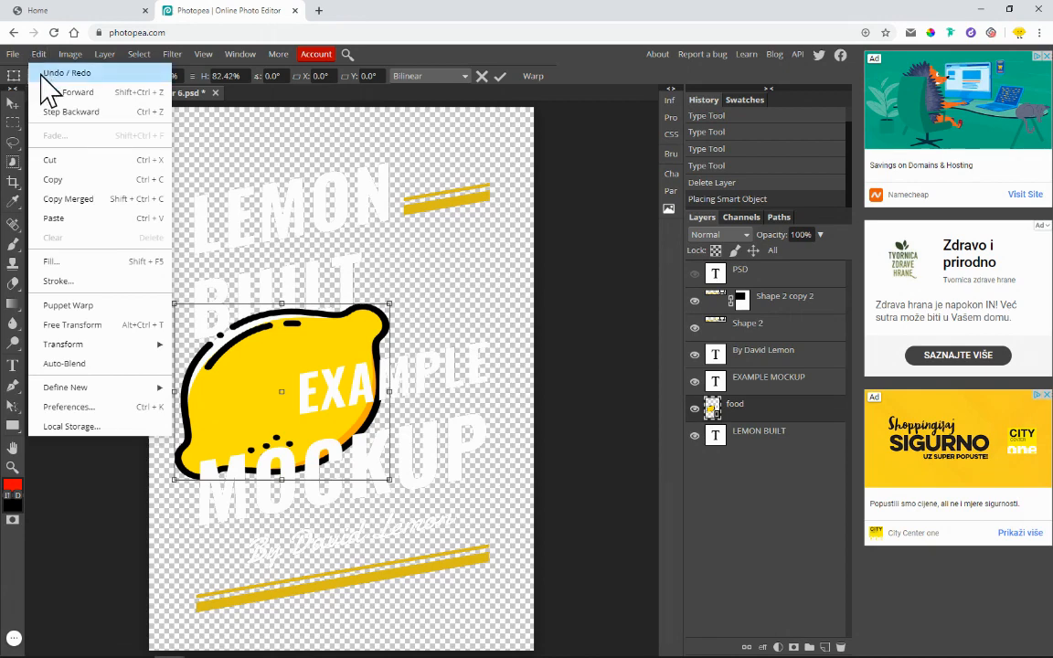
pyautogui.click(41, 73)
pyautogui.click(277, 193)
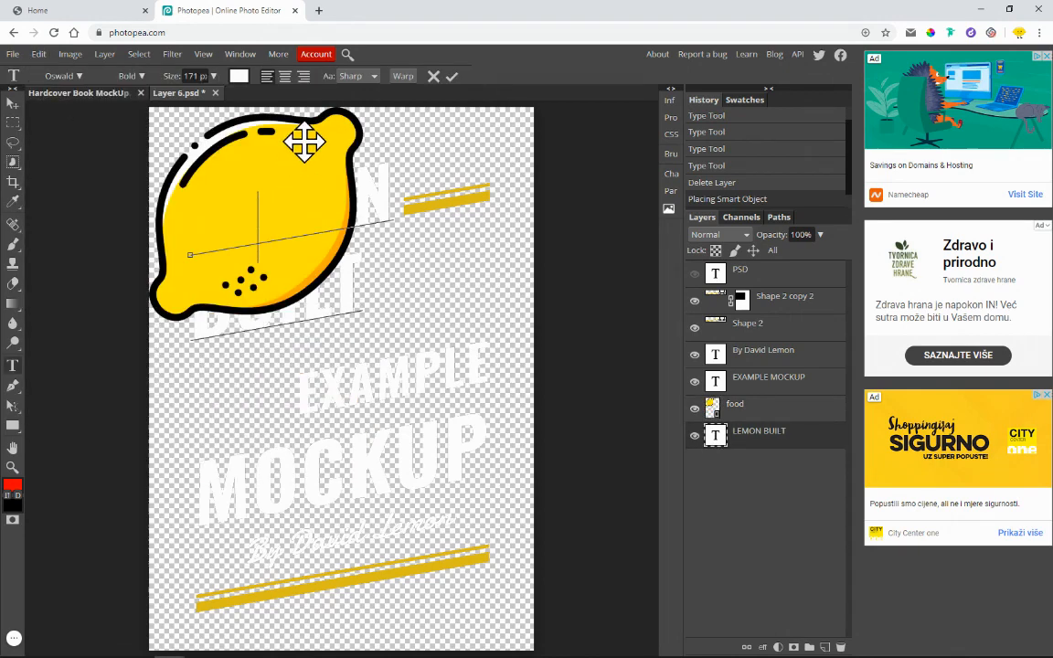
# Step: Scale the lemon image proportionally to about 47% and position it in the gap beside the word "EXAMPLE"
pyautogui.click(737, 410)
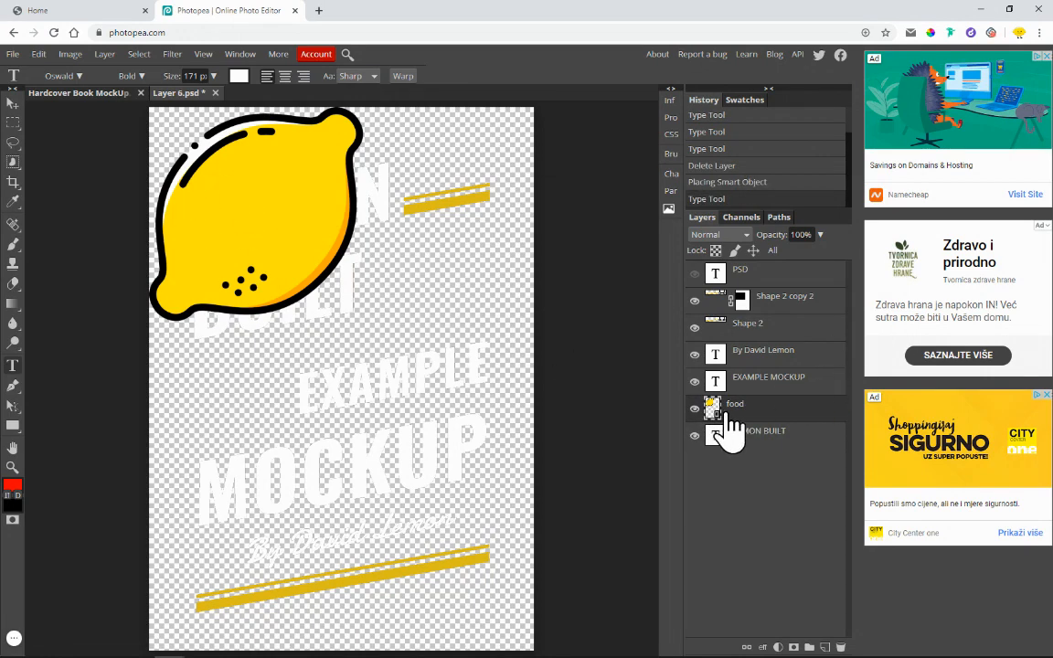
pyautogui.click(13, 102)
pyautogui.moveTo(310, 242); pyautogui.dragTo(318, 408)
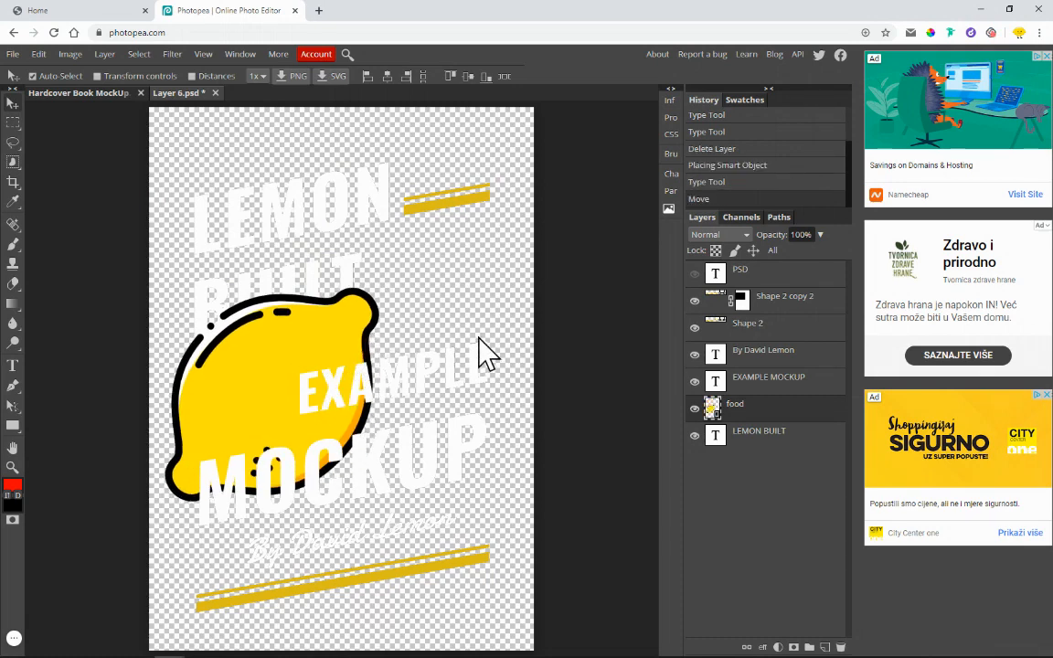
pyautogui.hotkey('ctrl', 'alt', 't')
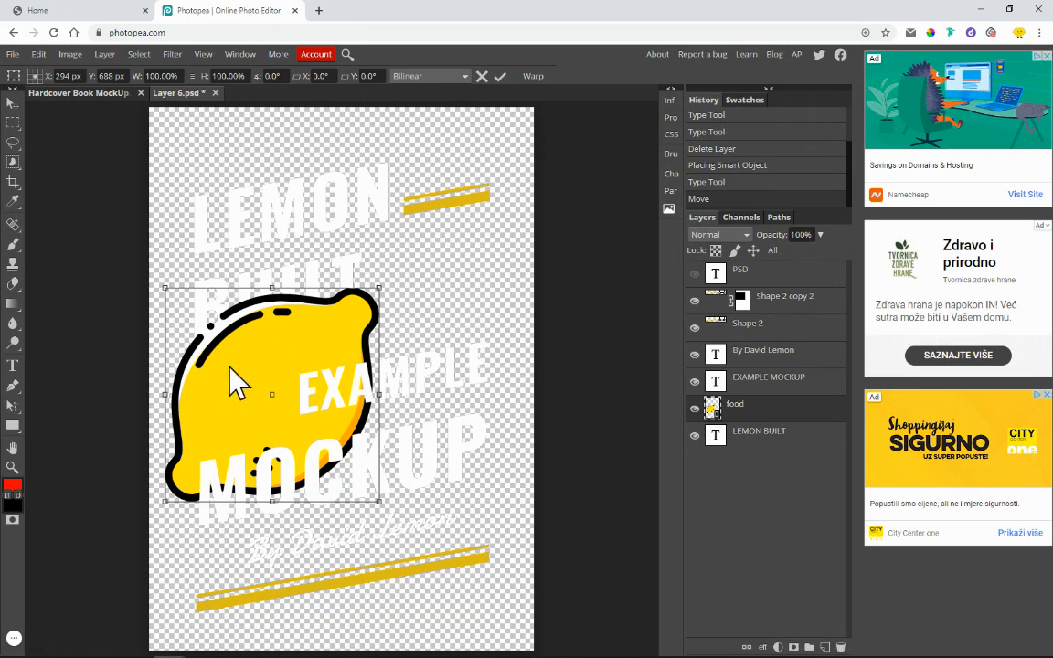
pyautogui.moveTo(262, 365); pyautogui.dragTo(271, 329)
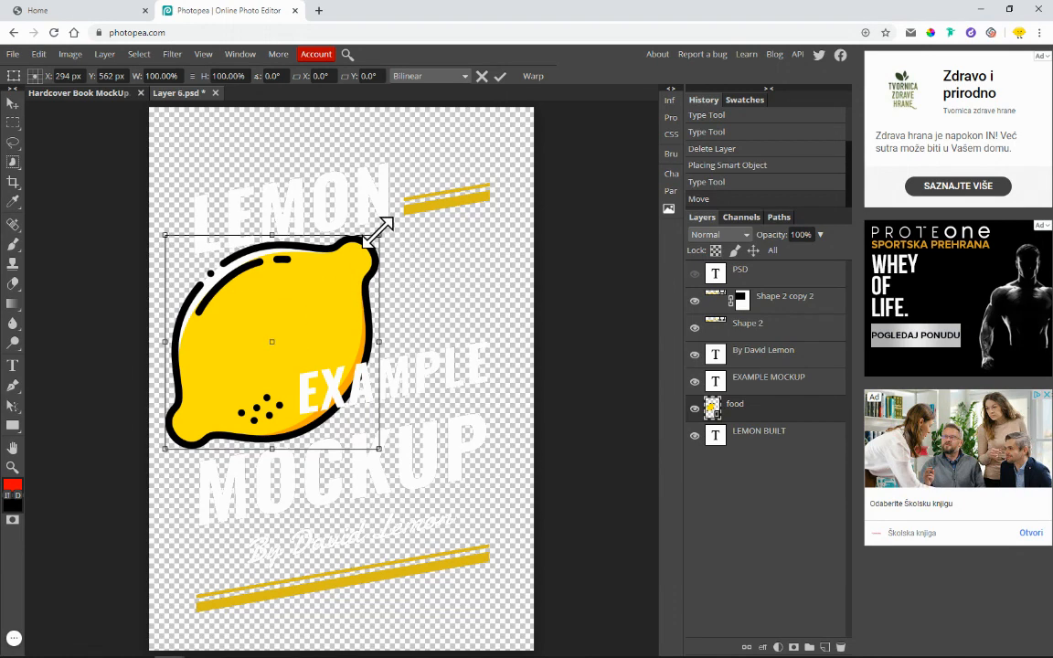
pyautogui.moveTo(379, 235); pyautogui.dragTo(265, 316)
pyautogui.moveTo(245, 399); pyautogui.dragTo(253, 396)
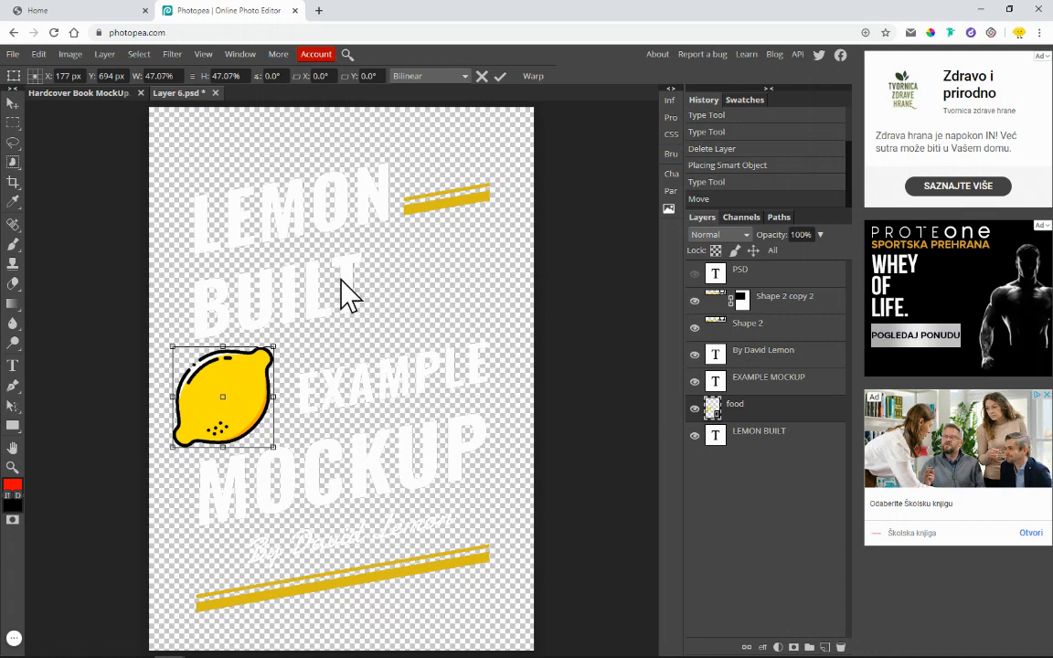
pyautogui.press('Right')
pyautogui.press('Right')
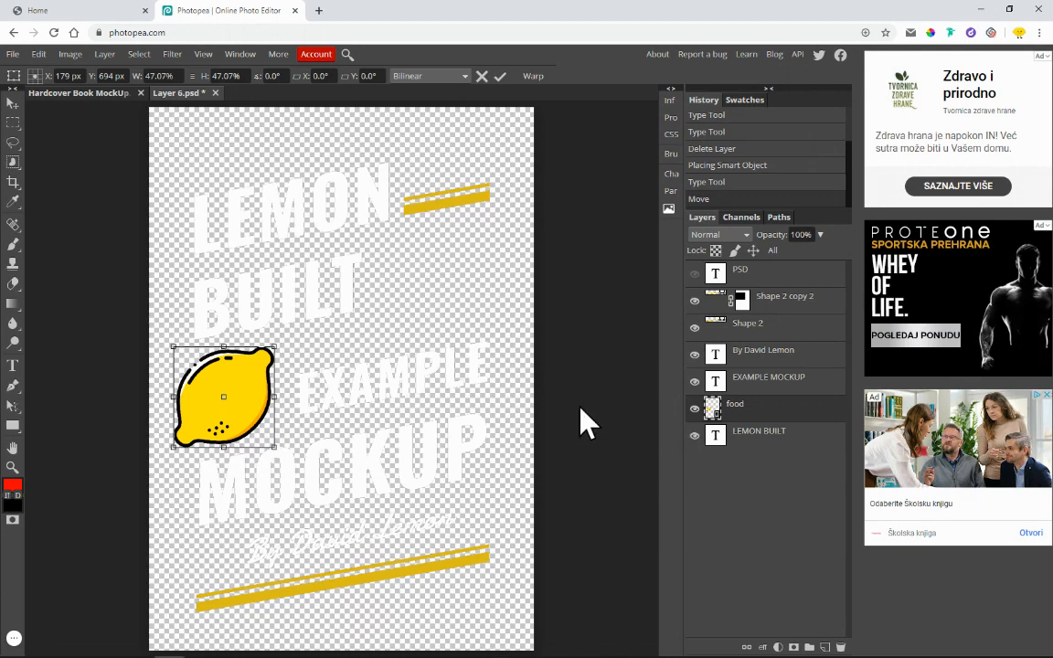
pyautogui.press('Return')
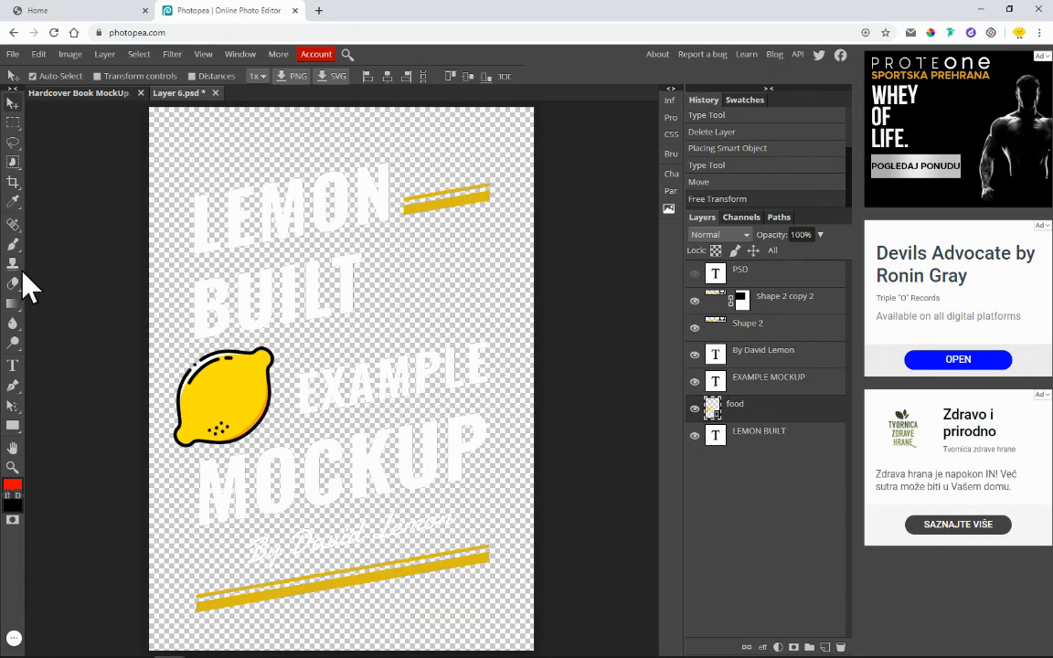
# Step: Sample the yellow of the lemon with the Eyedropper and copy its hex code ffe100
pyautogui.click(13, 202)
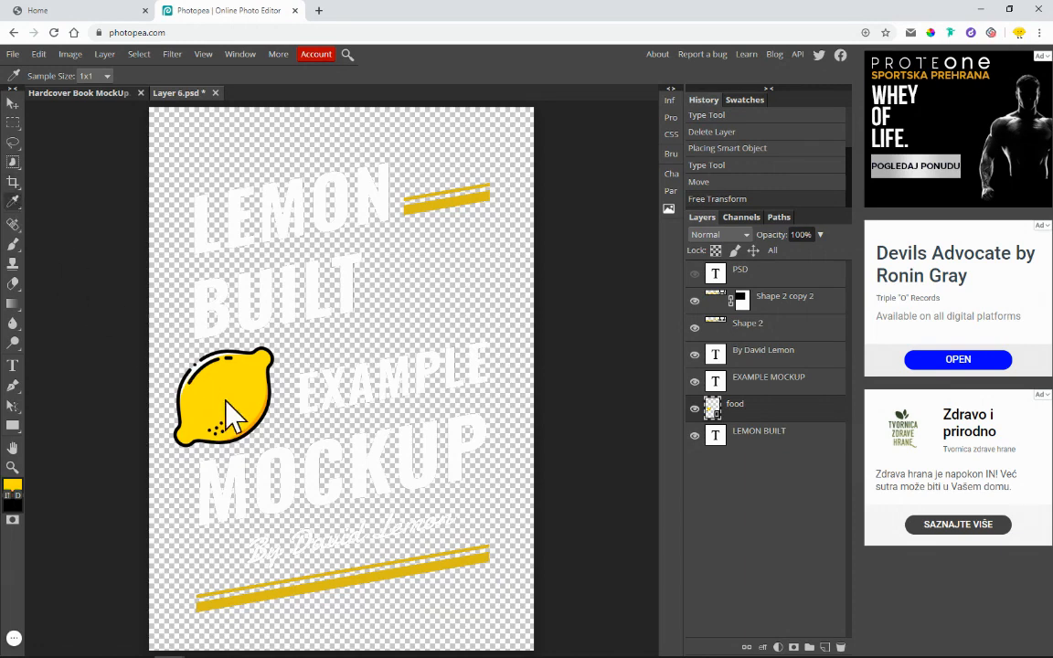
pyautogui.click(12, 487)
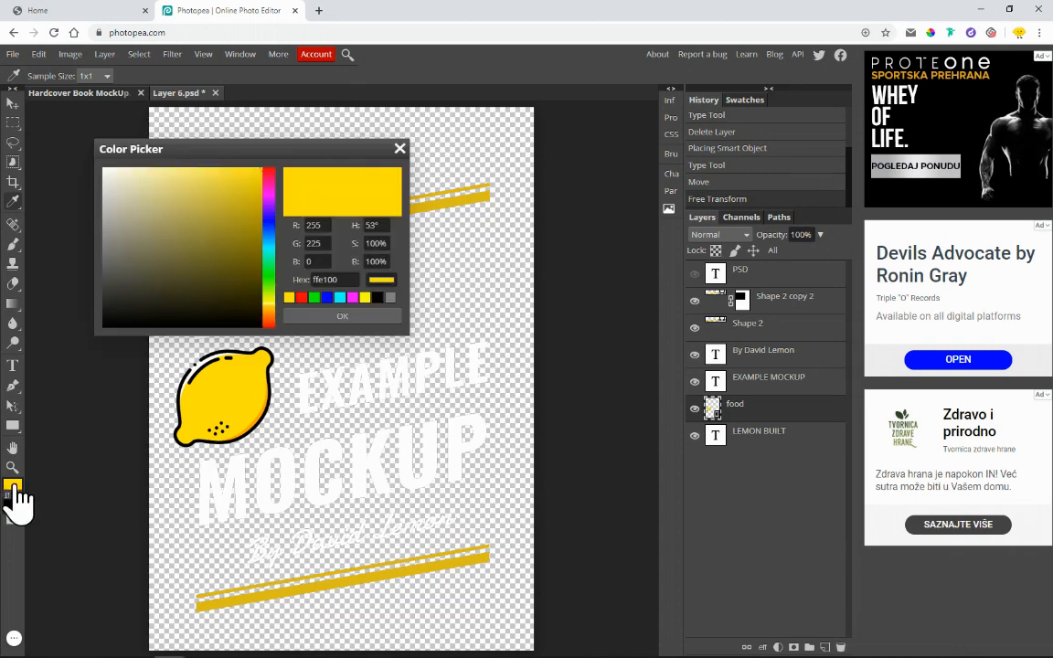
pyautogui.doubleClick(326, 280)
pyautogui.rightClick(325, 280)
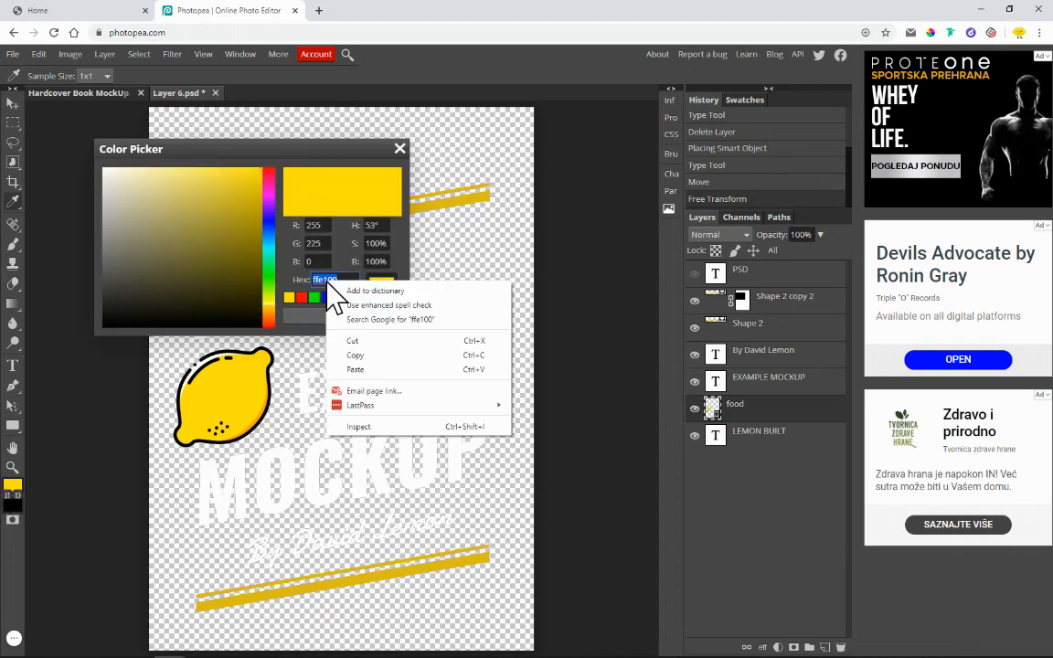
pyautogui.click(353, 353)
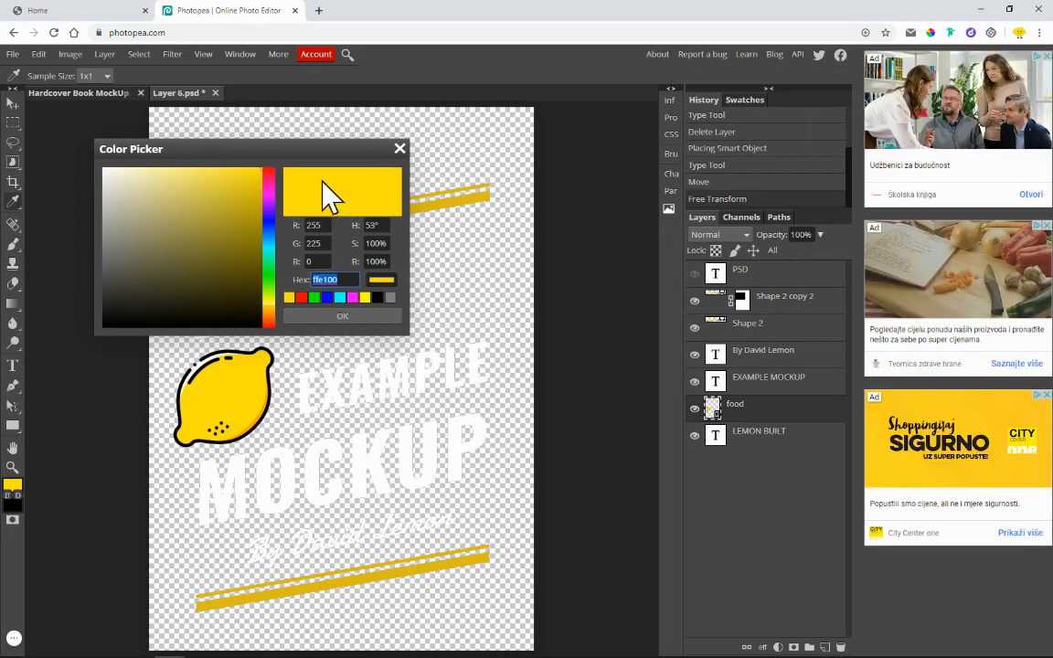
pyautogui.click(398, 148)
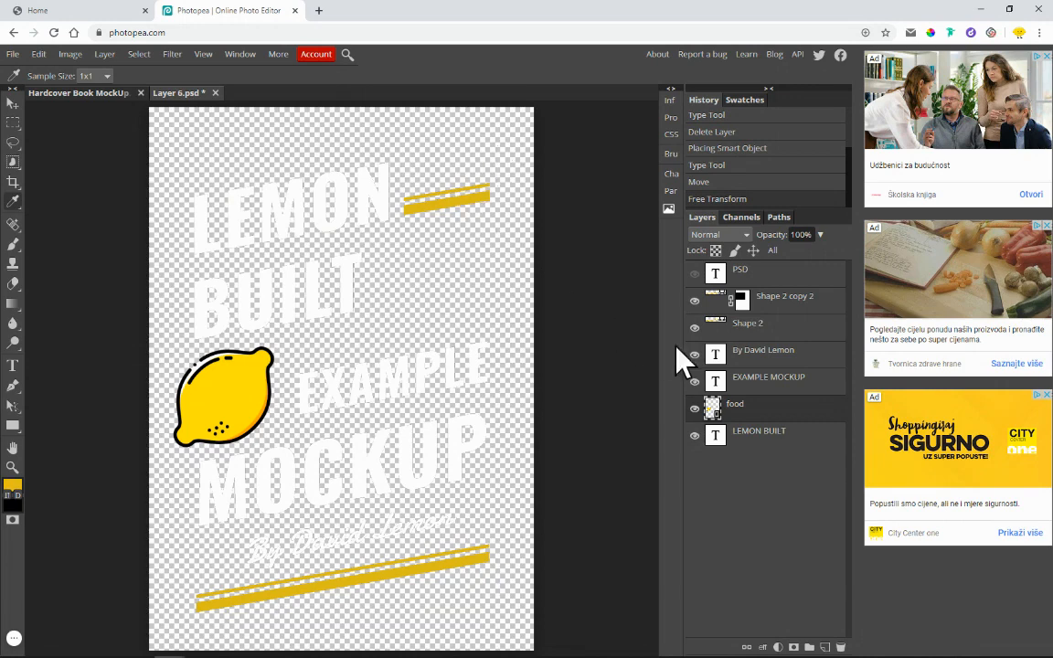
# Step: Change the fill colour of the upper stripes, layer Shape 2 copy 2, to the copied lemon yellow ffe100
pyautogui.click(695, 301)
pyautogui.click(696, 303)
pyautogui.click(798, 307)
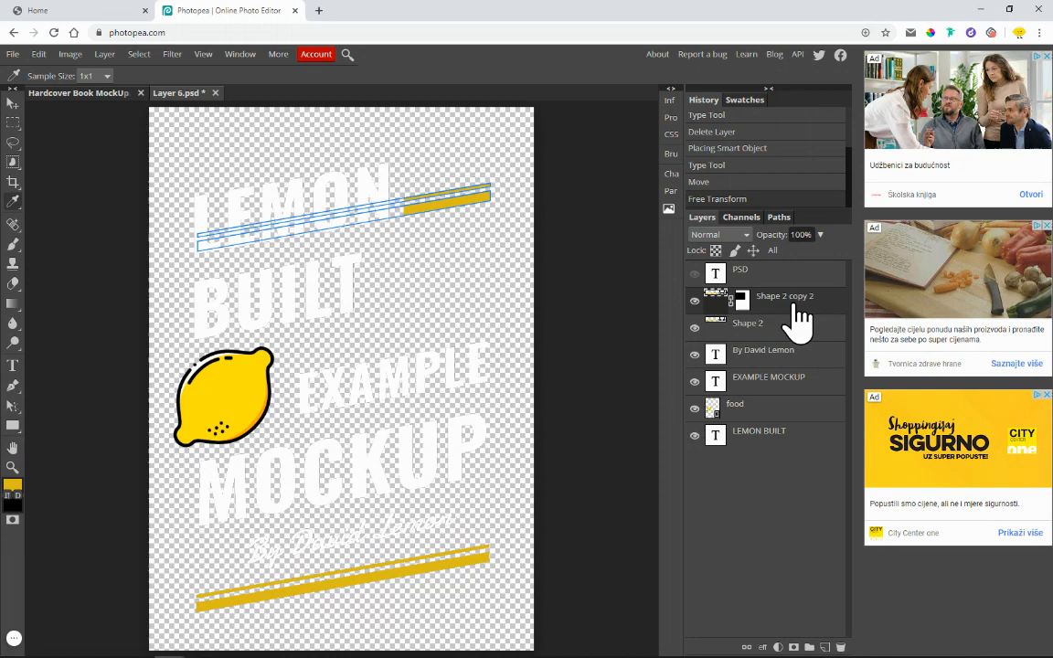
pyautogui.click(696, 304)
pyautogui.click(696, 305)
pyautogui.click(696, 304)
pyautogui.click(696, 301)
pyautogui.doubleClick(719, 305)
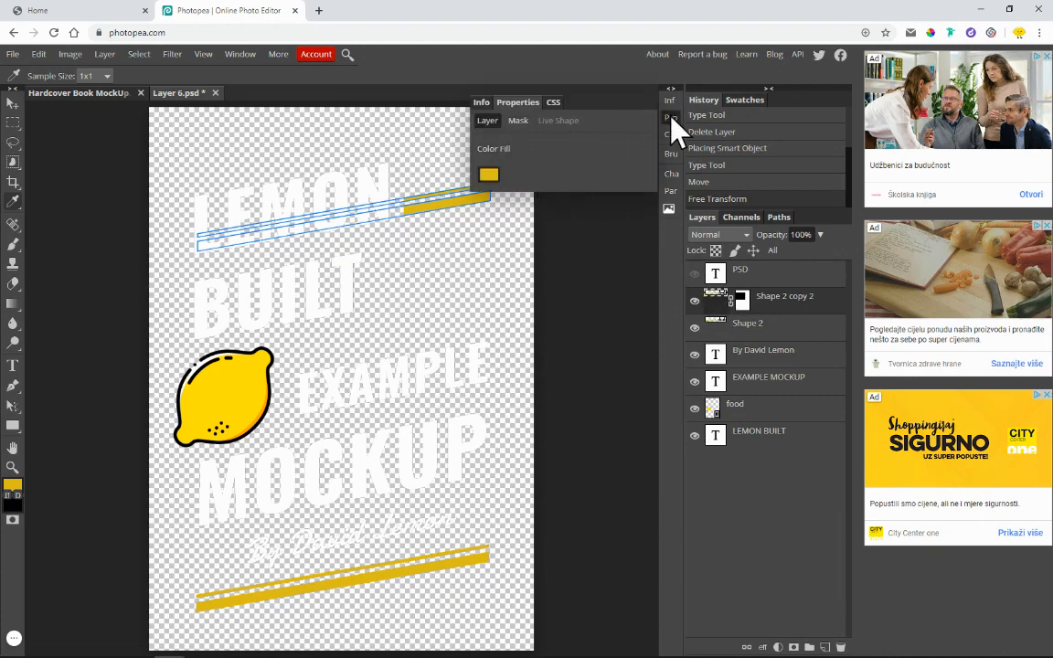
pyautogui.click(490, 175)
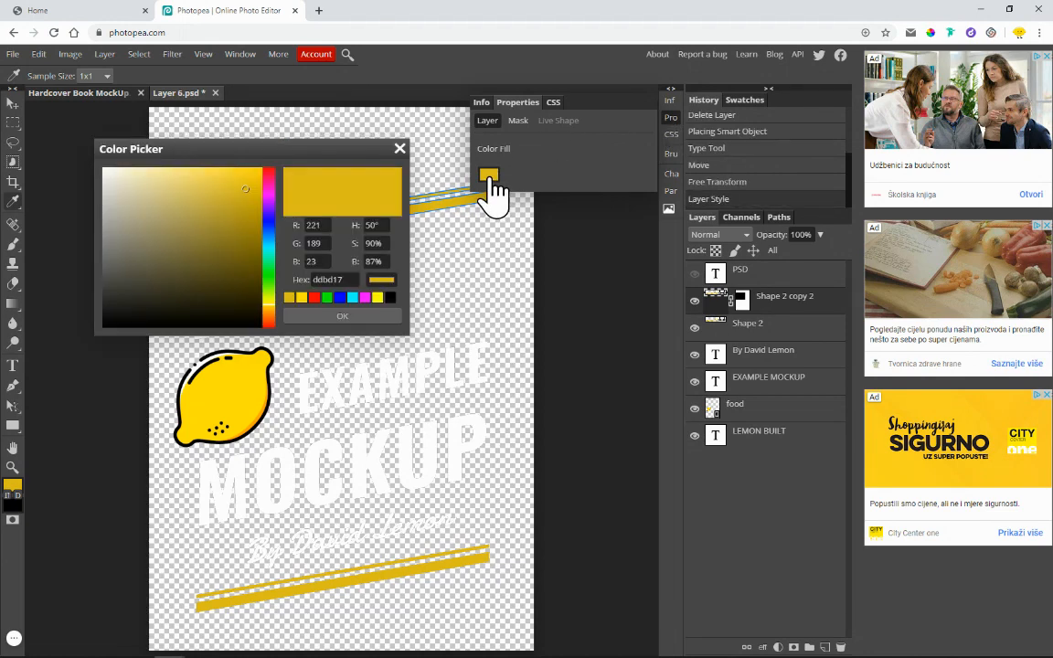
pyautogui.doubleClick(353, 279)
pyautogui.rightClick(353, 283)
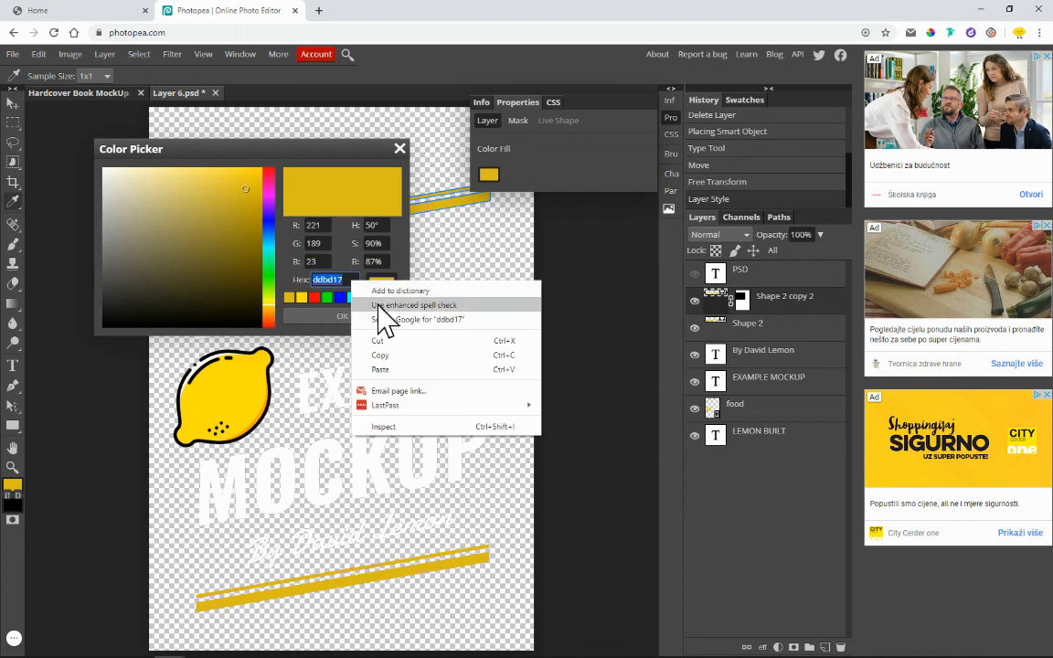
pyautogui.click(402, 370)
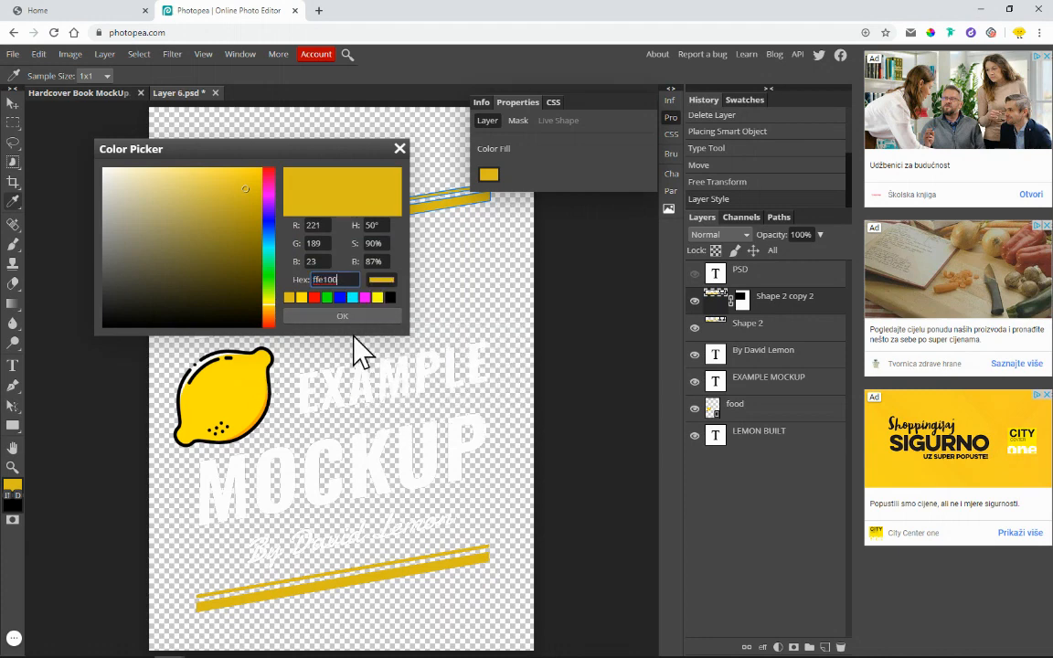
pyautogui.click(353, 316)
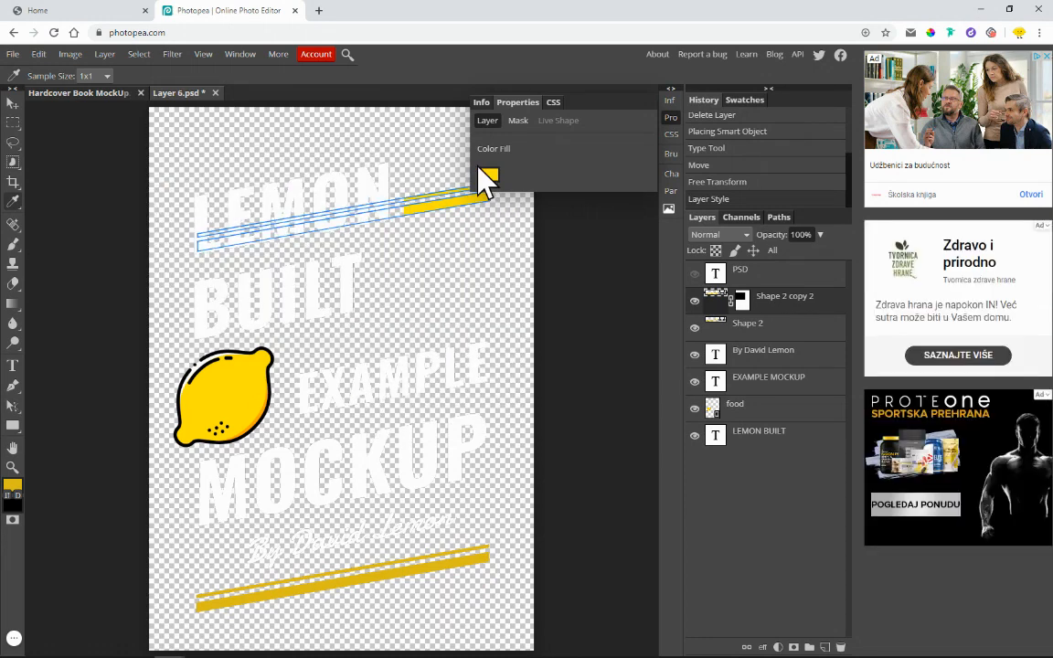
# Step: Change the fill colour of the lower stripes, layer Shape 2, to the copied lemon yellow ffe100
pyautogui.click(672, 122)
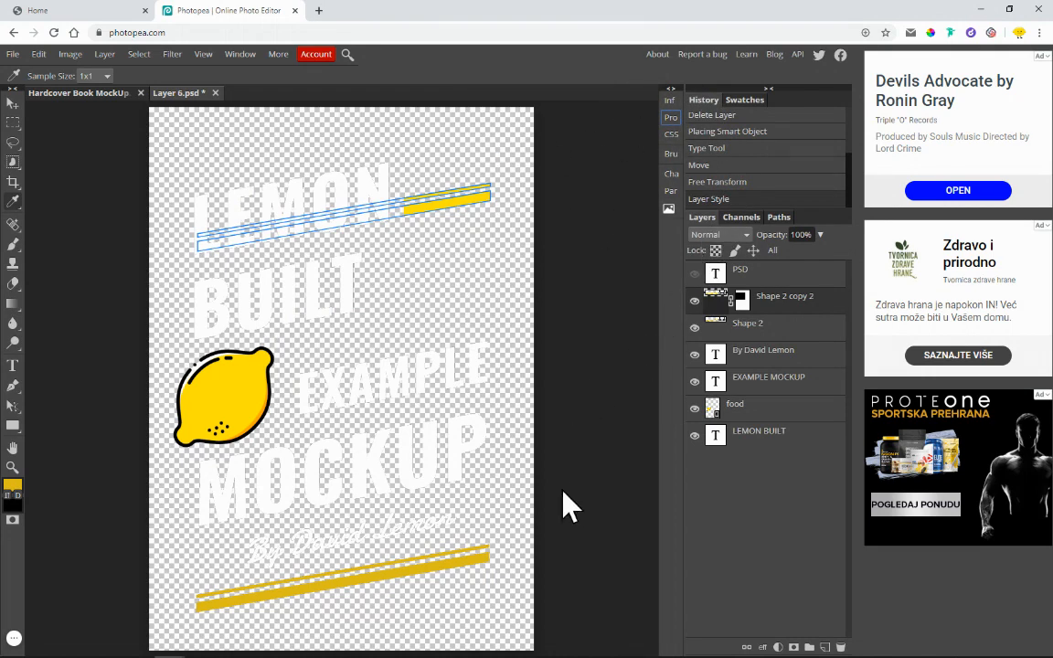
pyautogui.click(716, 331)
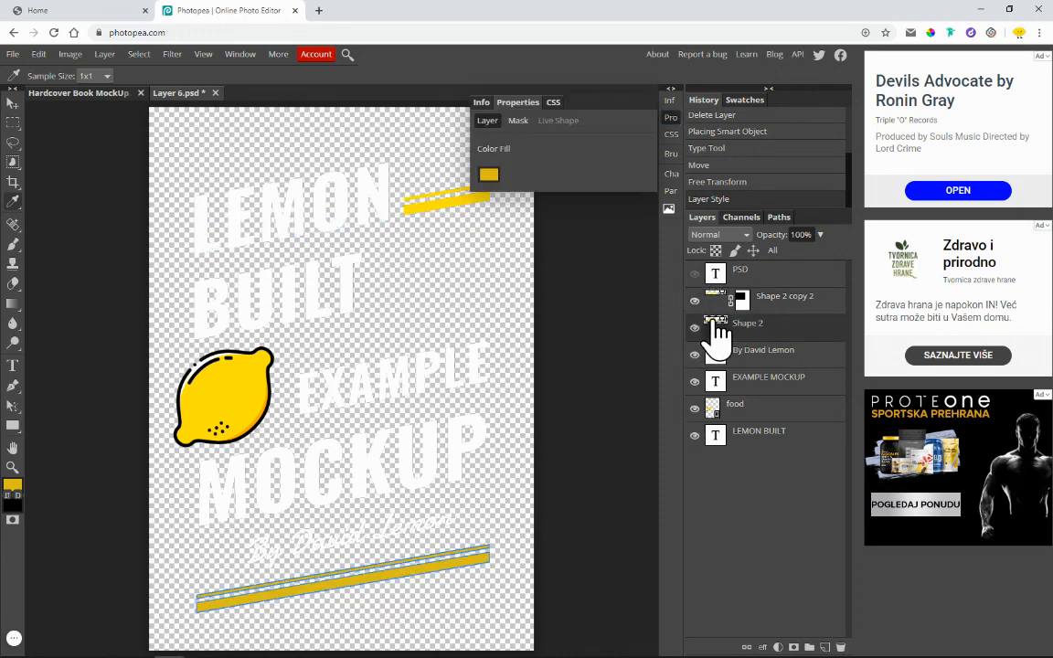
pyautogui.click(489, 175)
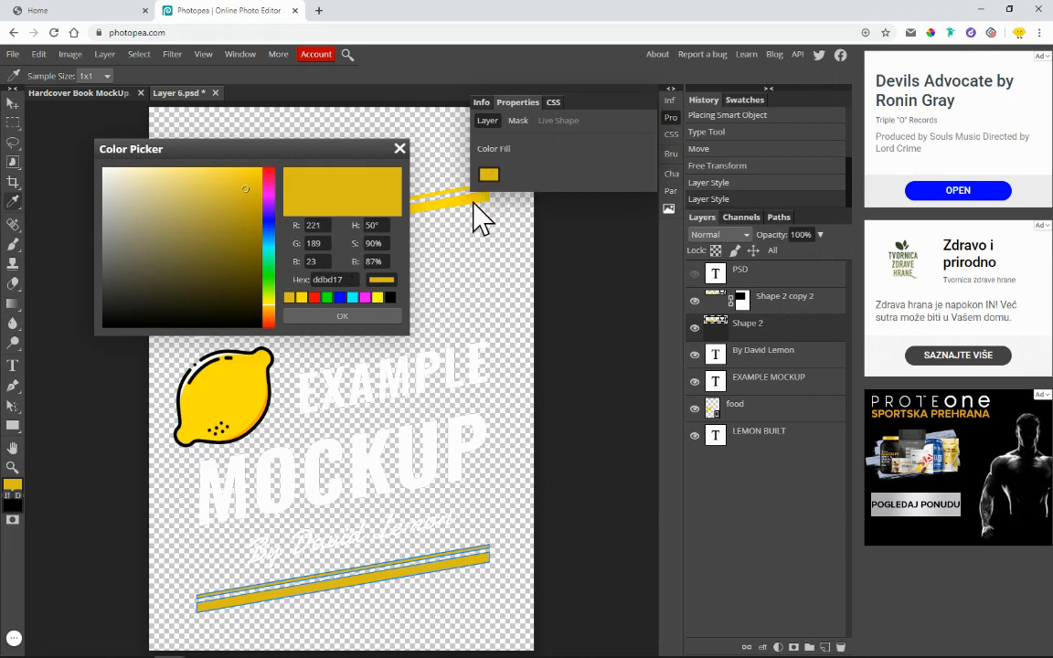
pyautogui.doubleClick(345, 282)
pyautogui.rightClick(345, 281)
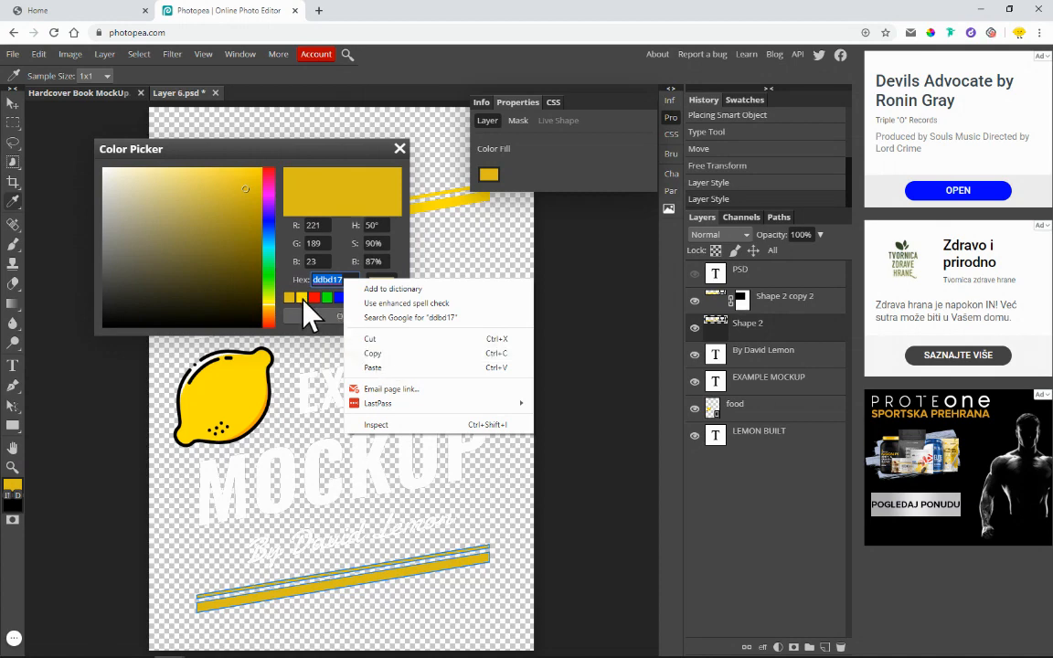
pyautogui.click(405, 368)
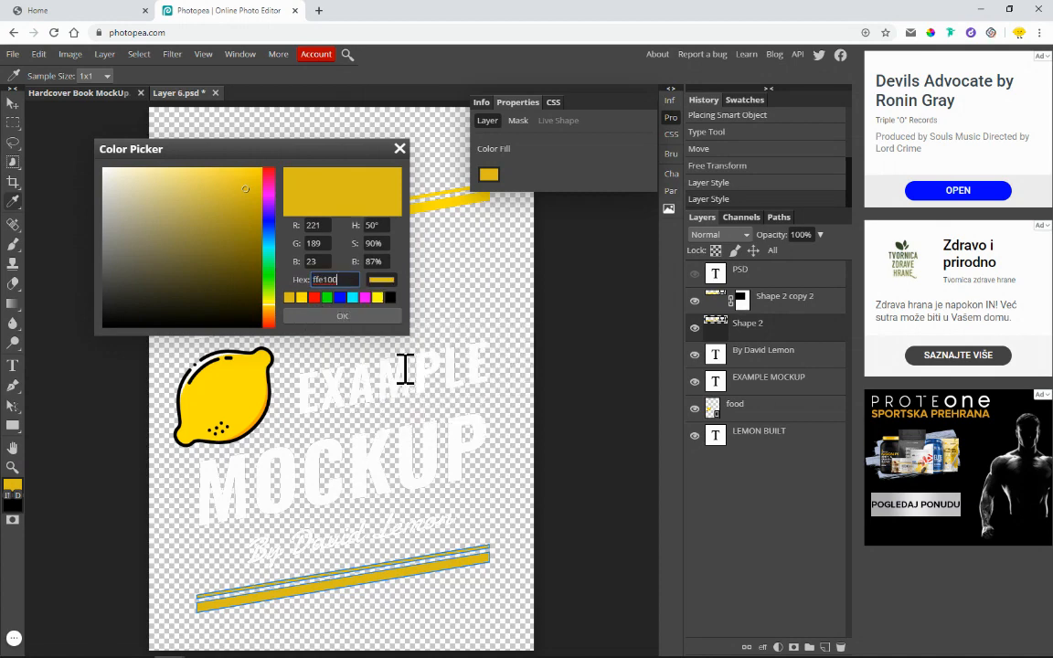
pyautogui.click(342, 315)
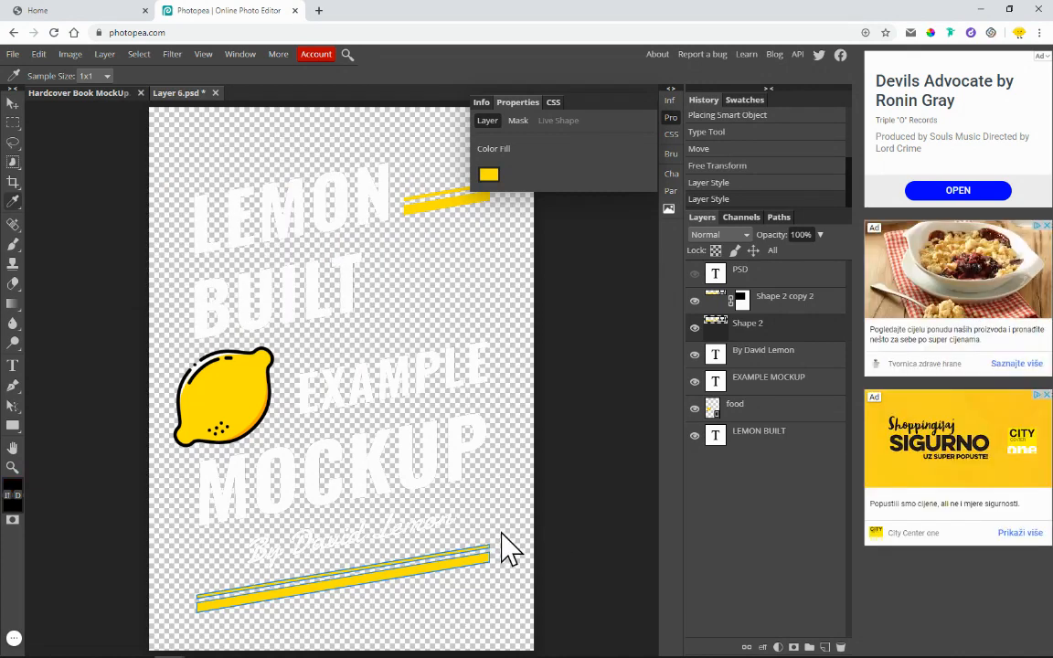
pyautogui.click(672, 118)
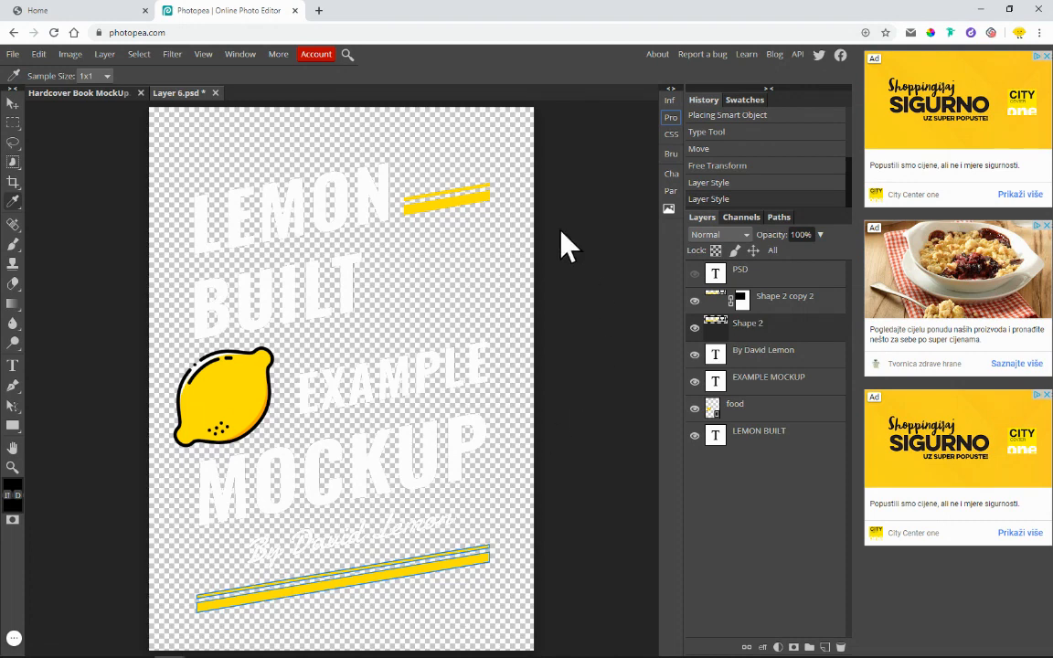
# Step: Save the edited cover smart object Layer 6.psd back into the mockup and close its document
pyautogui.click(16, 56)
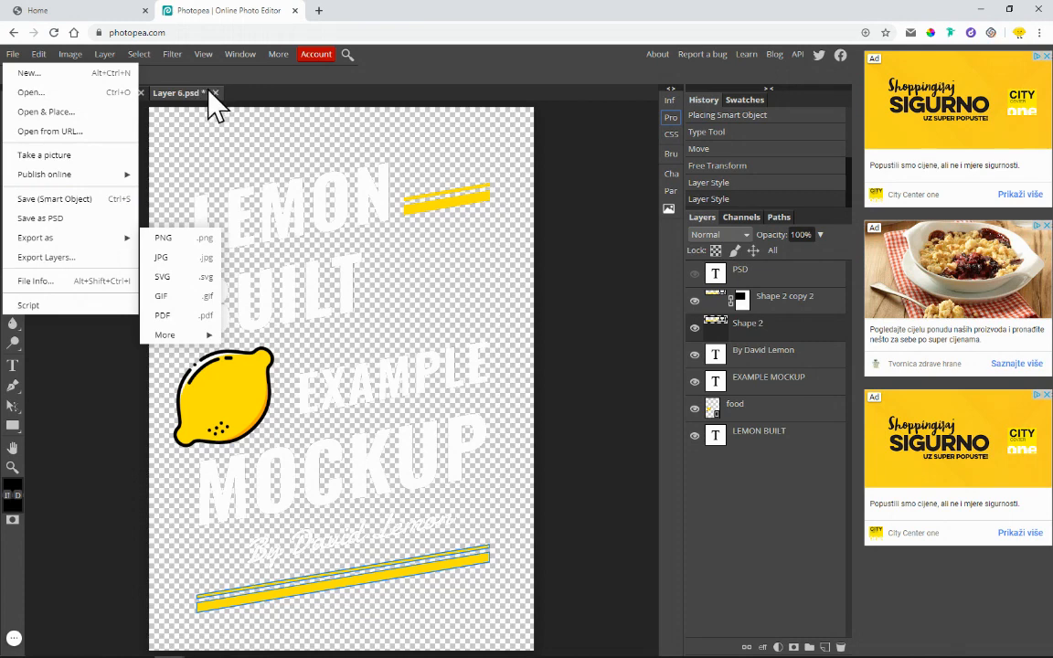
pyautogui.click(57, 199)
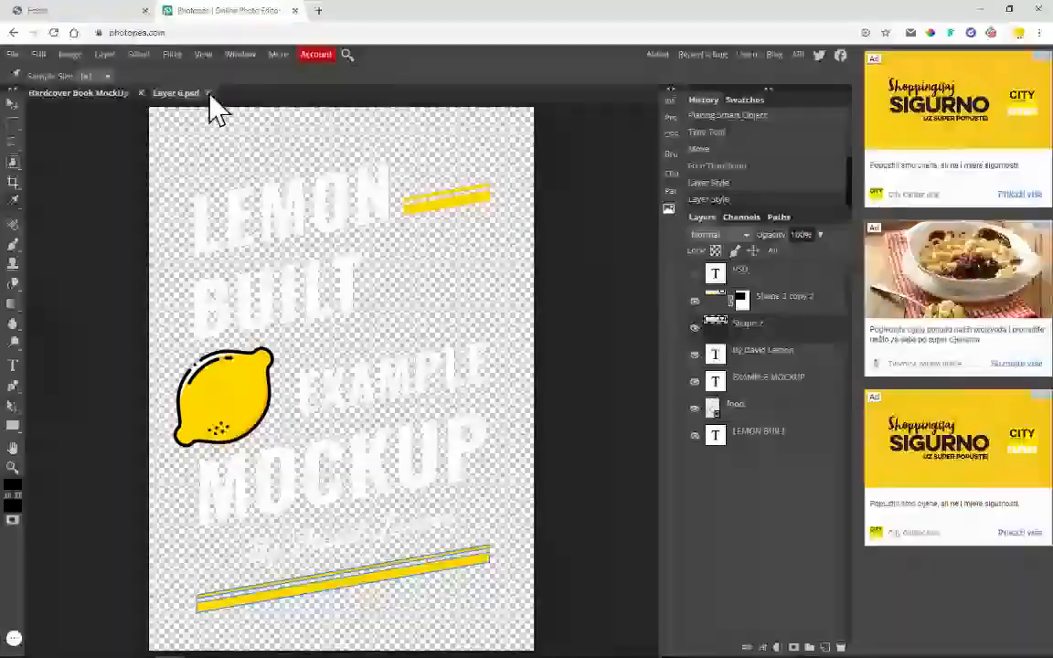
pyautogui.click(209, 93)
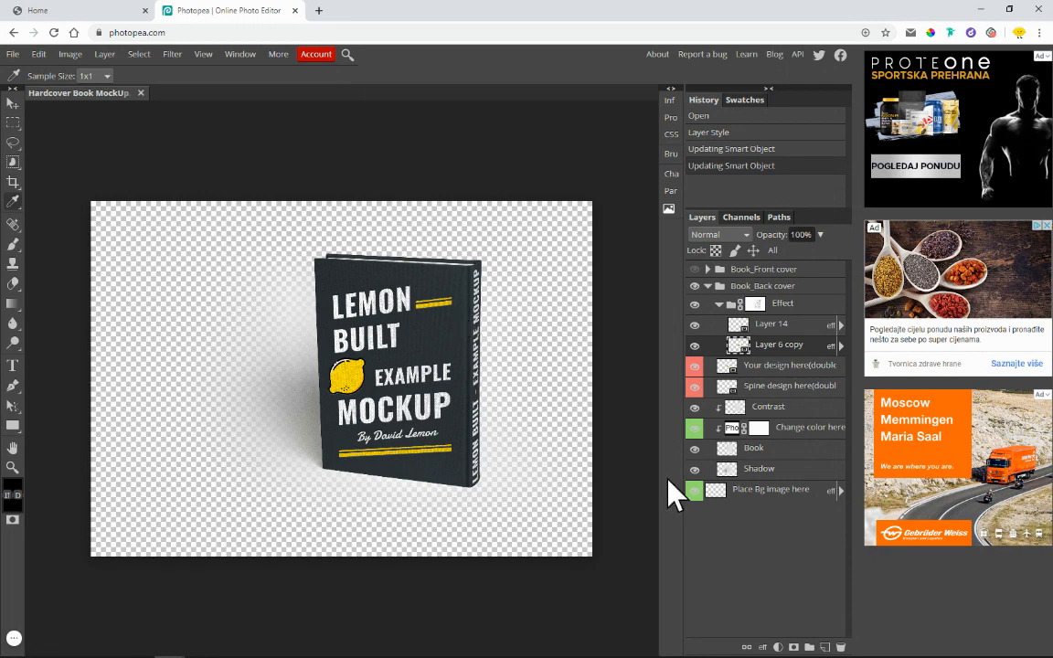
# Step: Hide the Book layer briefly and show it again to check which part of the mockup it holds
pyautogui.doubleClick(727, 448)
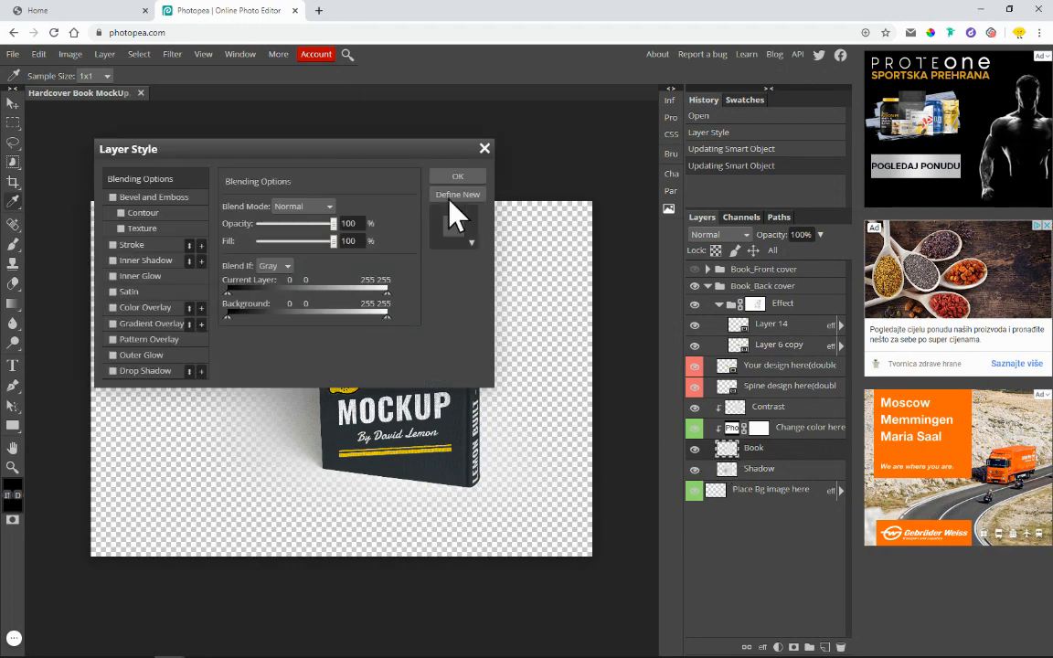
pyautogui.click(485, 148)
pyautogui.click(695, 448)
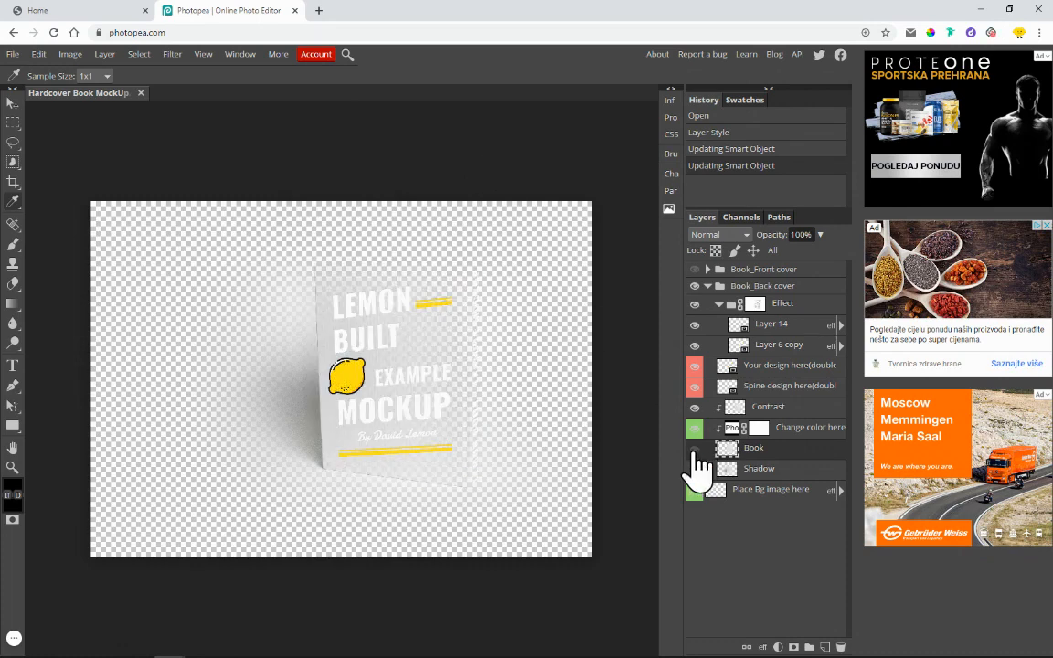
pyautogui.click(695, 448)
# Step: Try a Color Overlay in dark grey 323030 on the Book layer, and undo that layer style
pyautogui.doubleClick(729, 450)
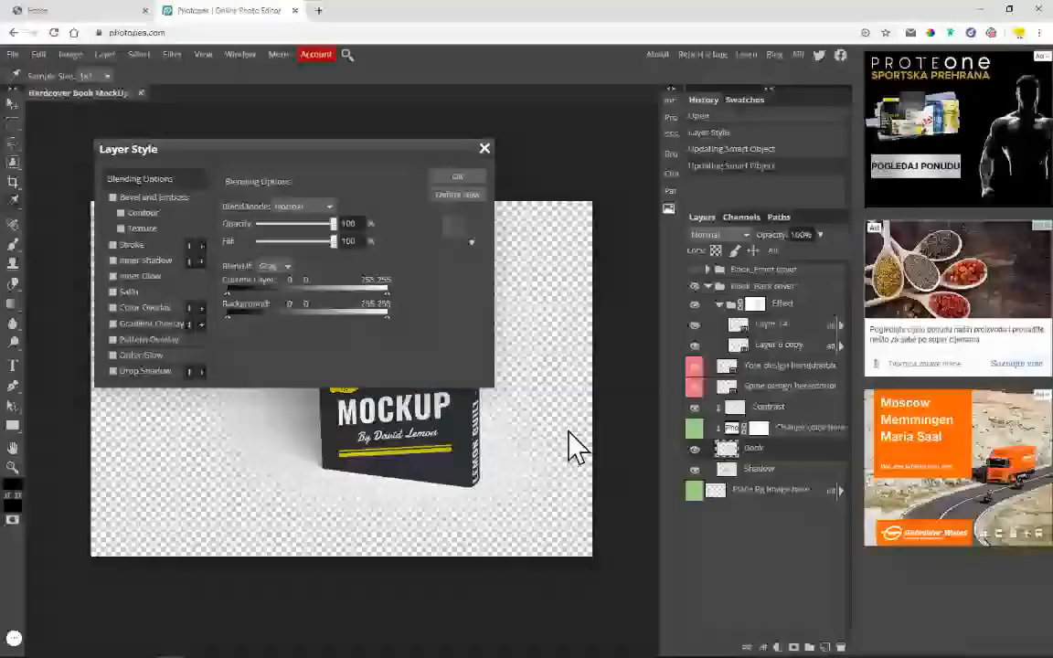
pyautogui.click(148, 309)
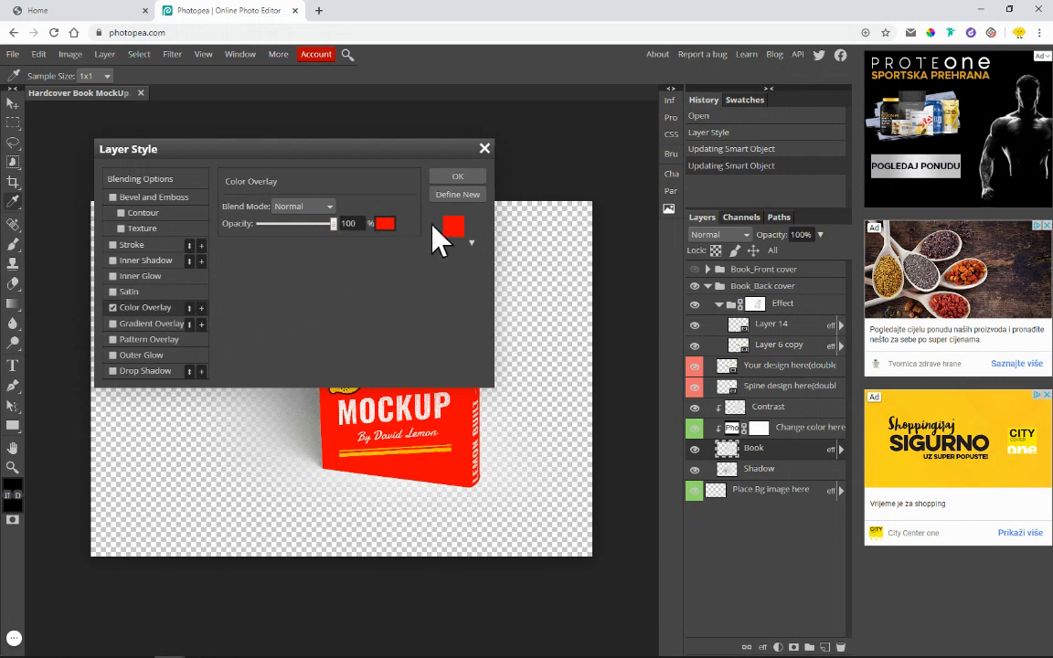
pyautogui.click(385, 226)
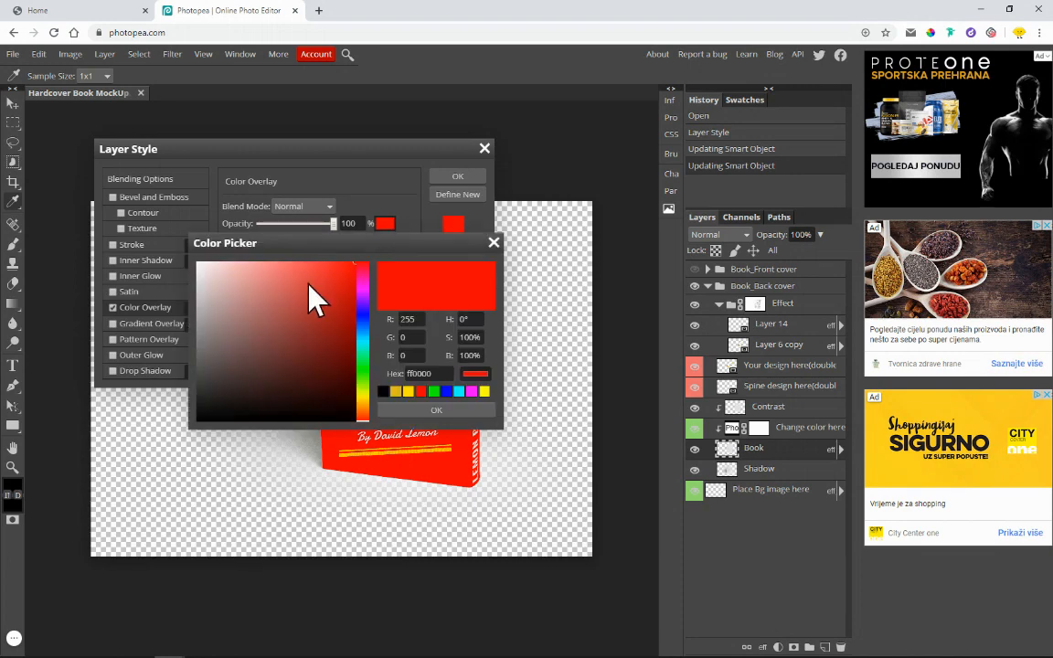
pyautogui.moveTo(310, 287)
pyautogui.mouseDown()
pyautogui.moveTo(291, 333)
pyautogui.moveTo(240, 360)
pyautogui.moveTo(242, 301)
pyautogui.mouseUp()
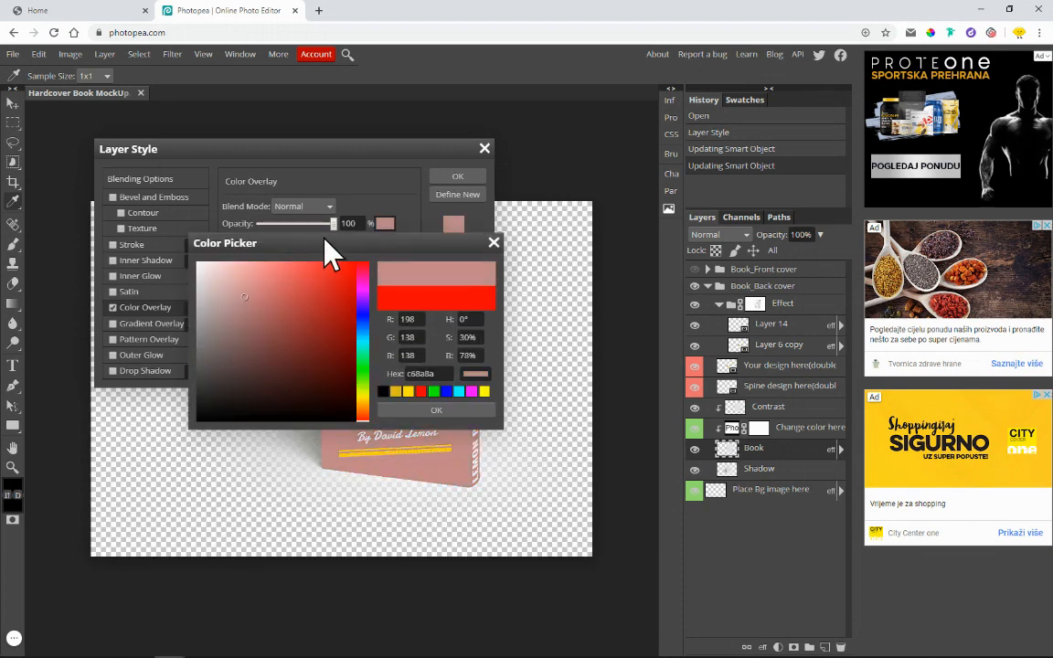
pyautogui.moveTo(324, 243); pyautogui.dragTo(251, 128)
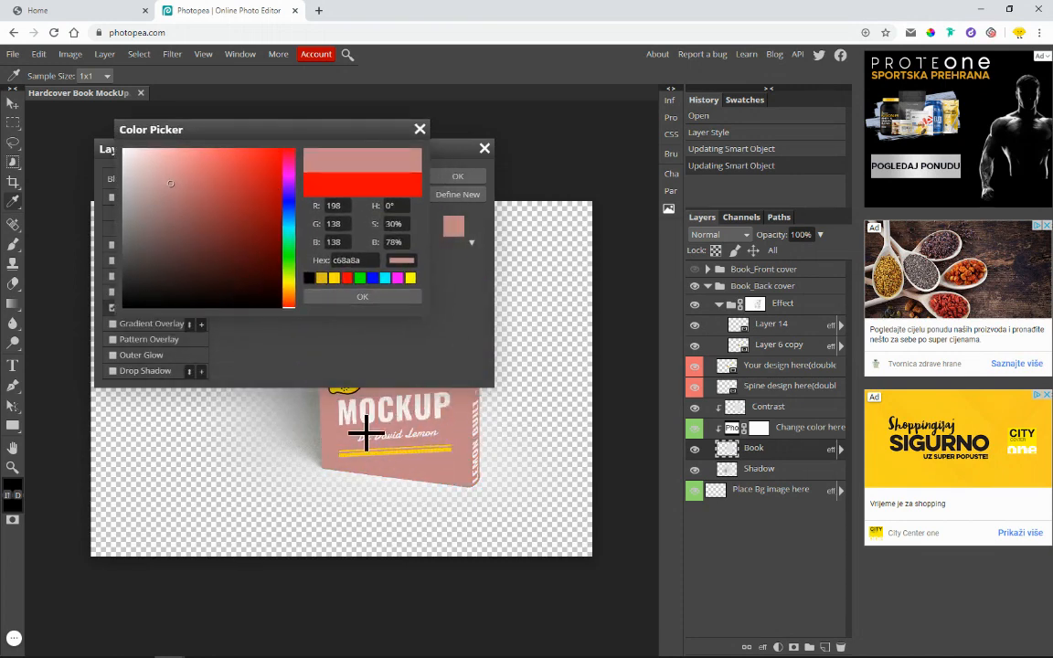
pyautogui.moveTo(211, 266)
pyautogui.mouseDown()
pyautogui.moveTo(159, 298)
pyautogui.moveTo(135, 277)
pyautogui.moveTo(141, 259)
pyautogui.moveTo(131, 275)
pyautogui.mouseUp()
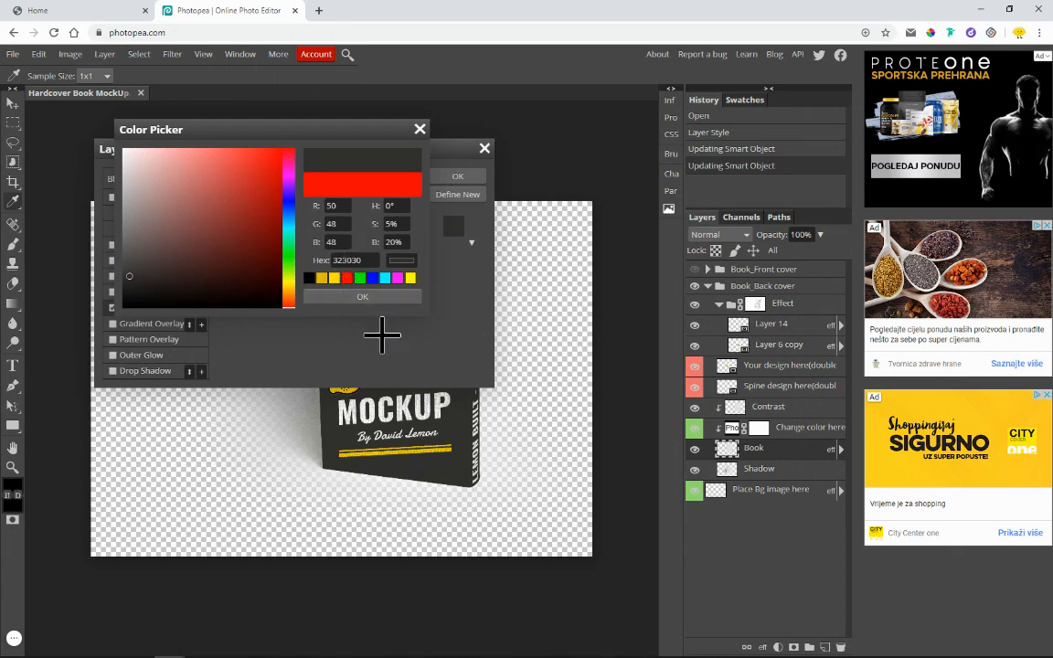
pyautogui.click(391, 300)
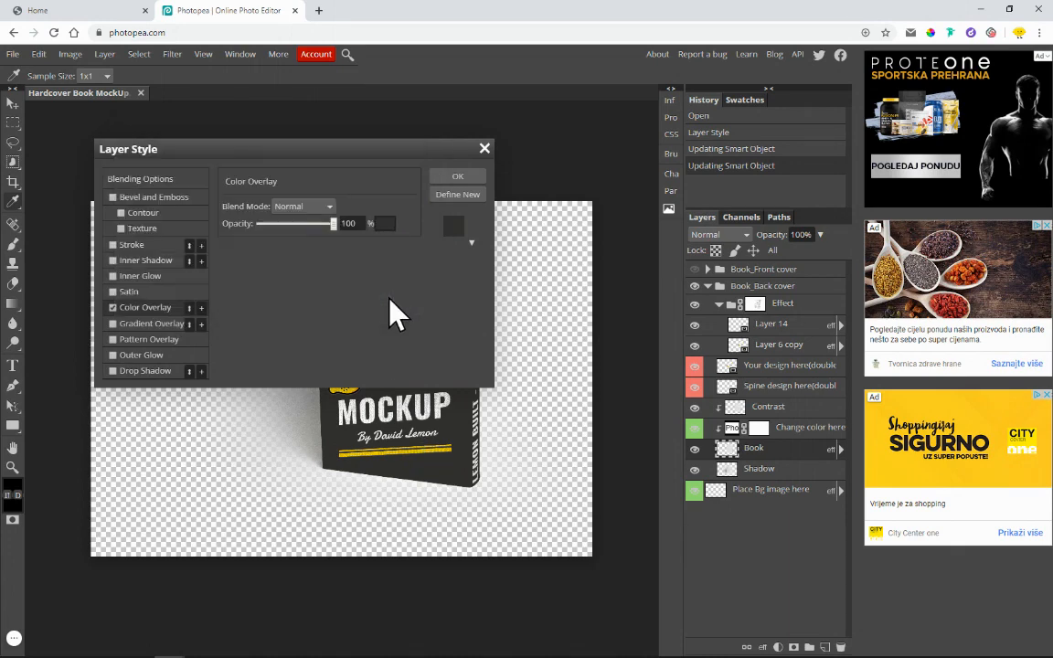
pyautogui.click(452, 174)
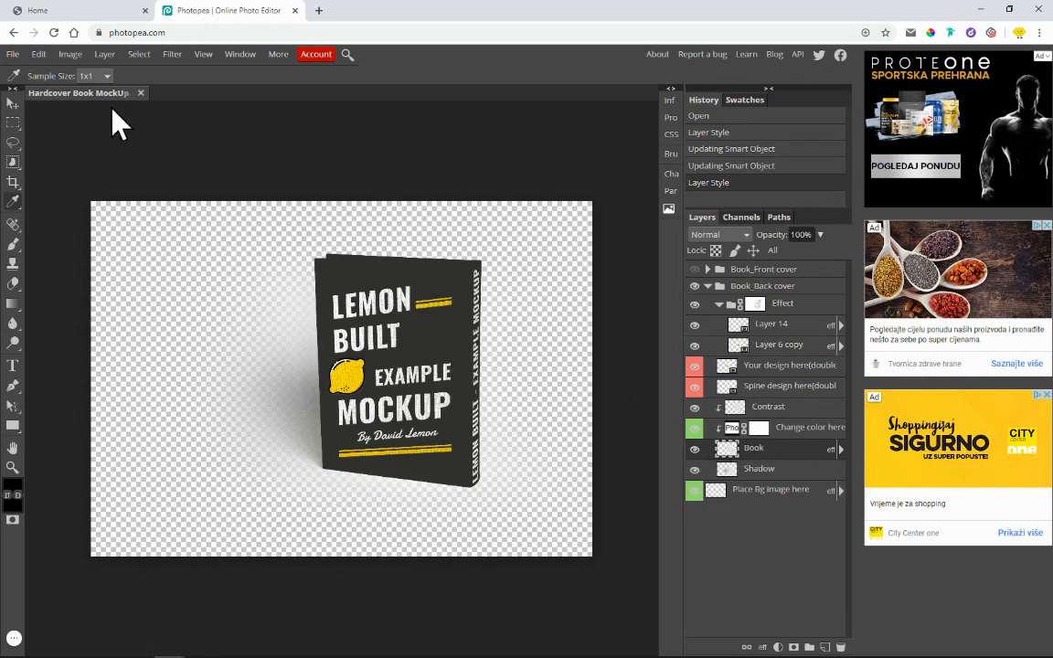
pyautogui.click(37, 56)
pyautogui.click(50, 71)
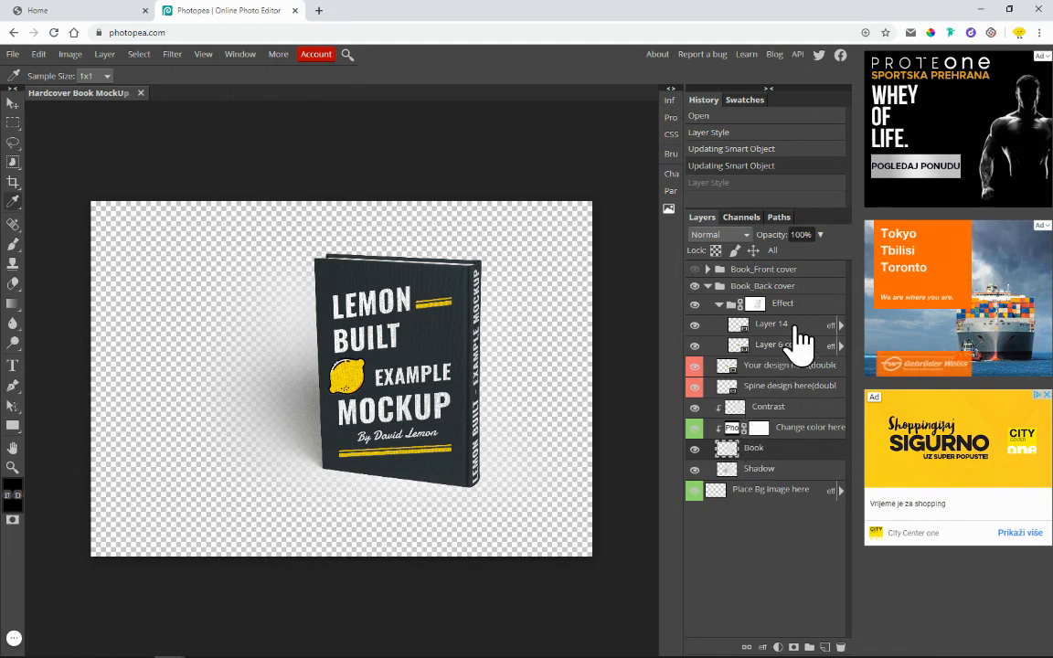
# Step: Collapse the Effect group and crop the canvas around the book and its shadow to about 1494 × 1366 px
pyautogui.click(720, 304)
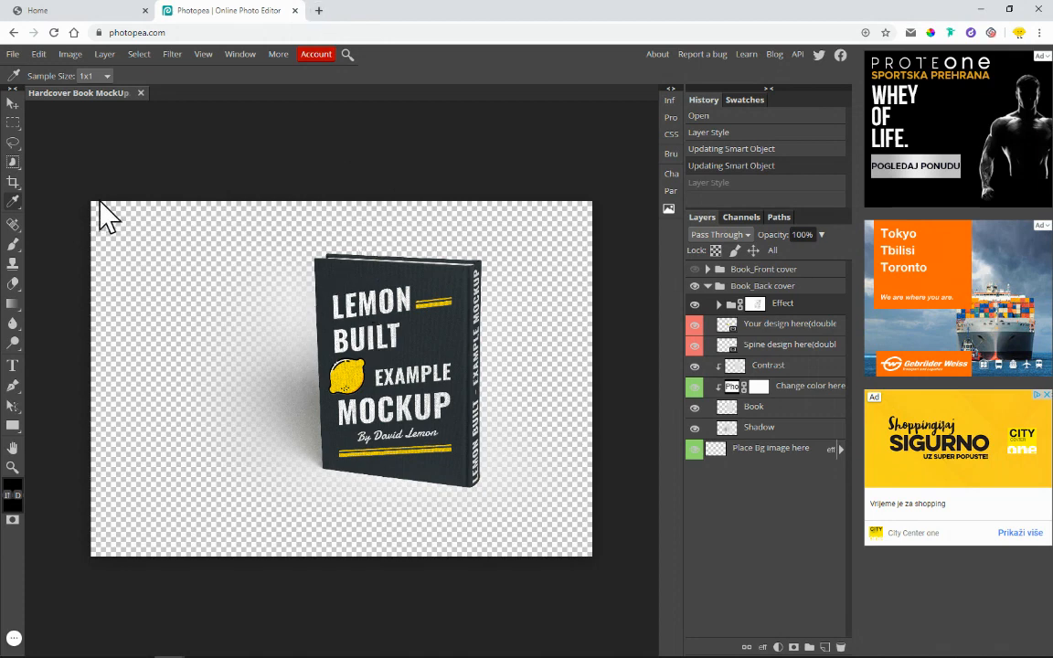
pyautogui.click(13, 183)
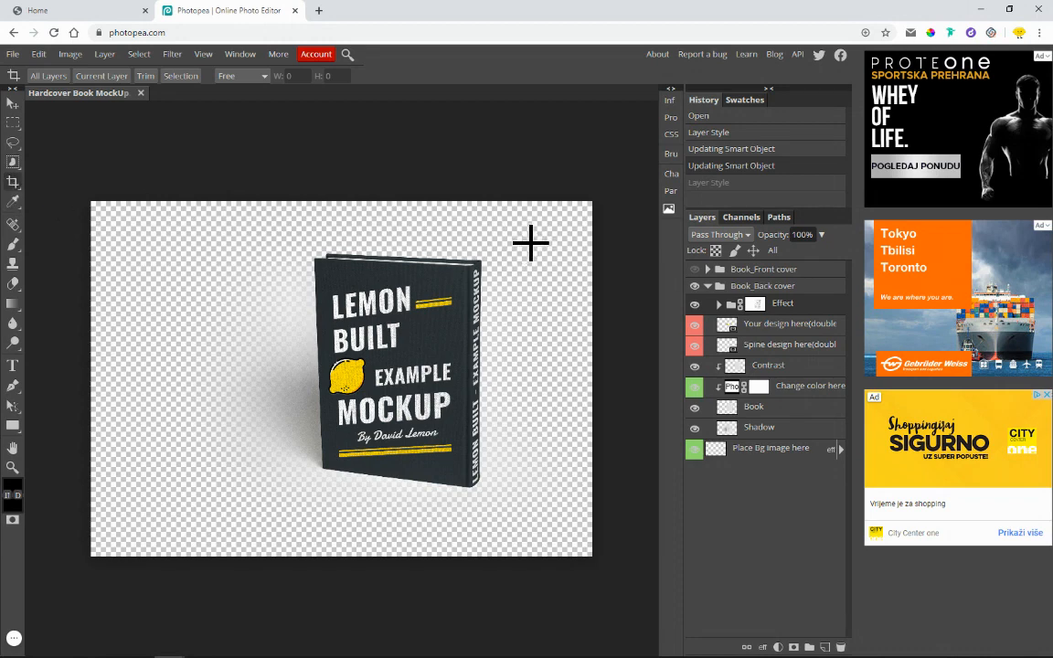
pyautogui.moveTo(531, 241); pyautogui.dragTo(219, 528)
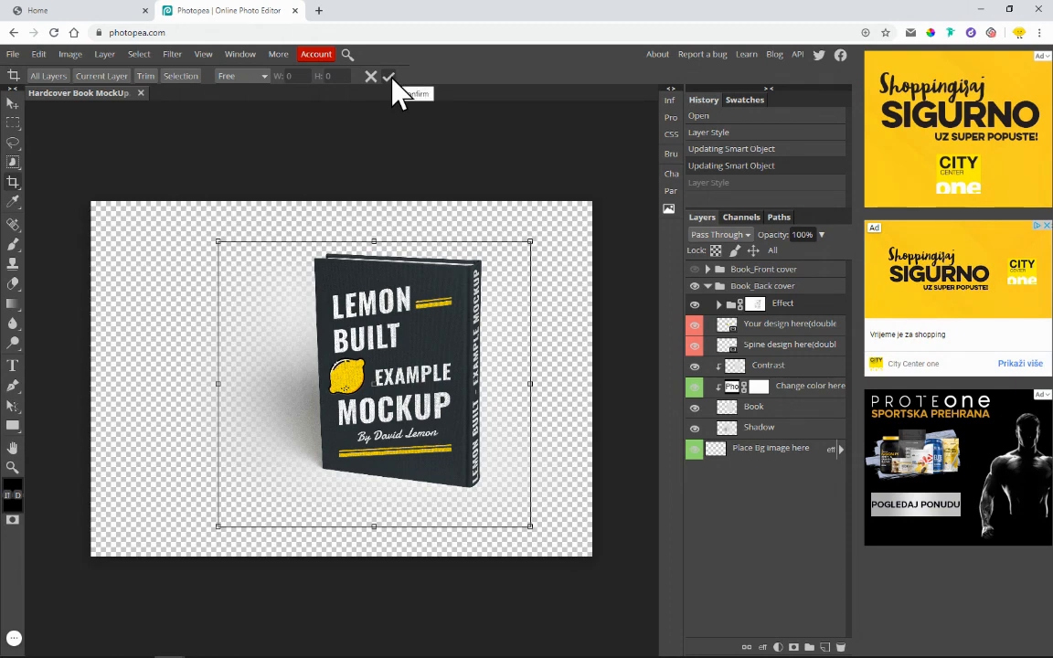
pyautogui.click(388, 78)
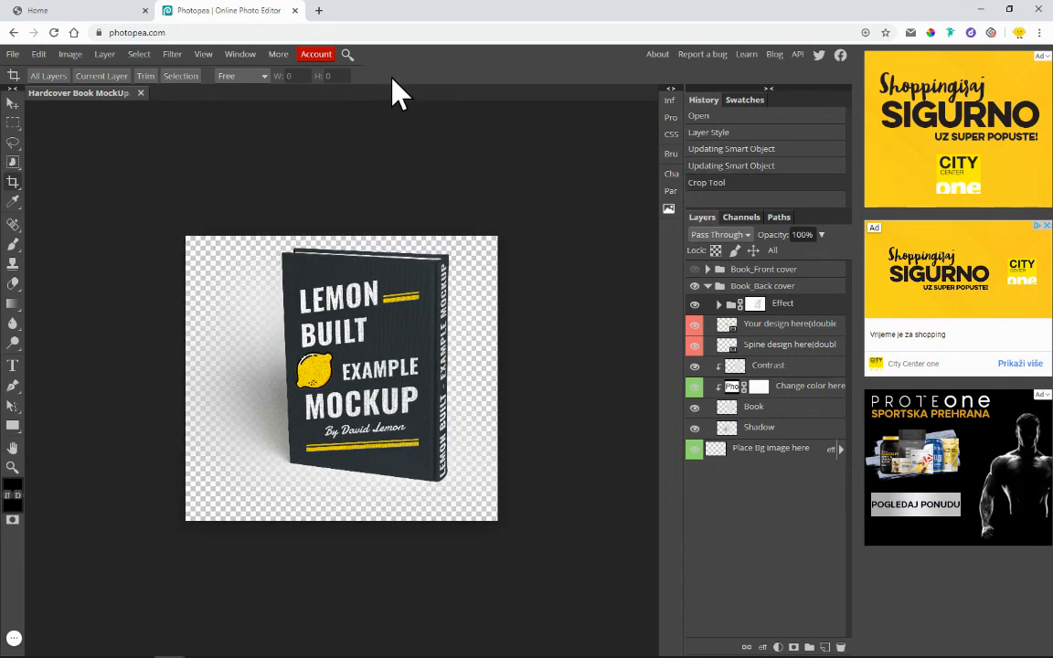
# Step: Open the PNG export settings for the cropped mockup and inspect different parts of the preview
pyautogui.click(20, 54)
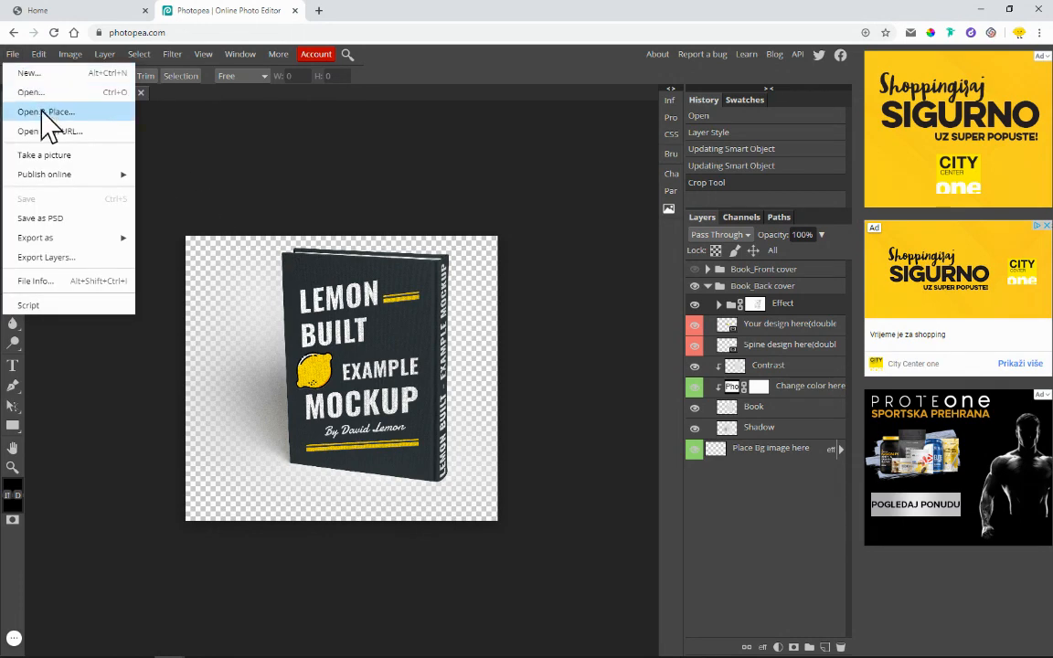
pyautogui.moveTo(78, 238)
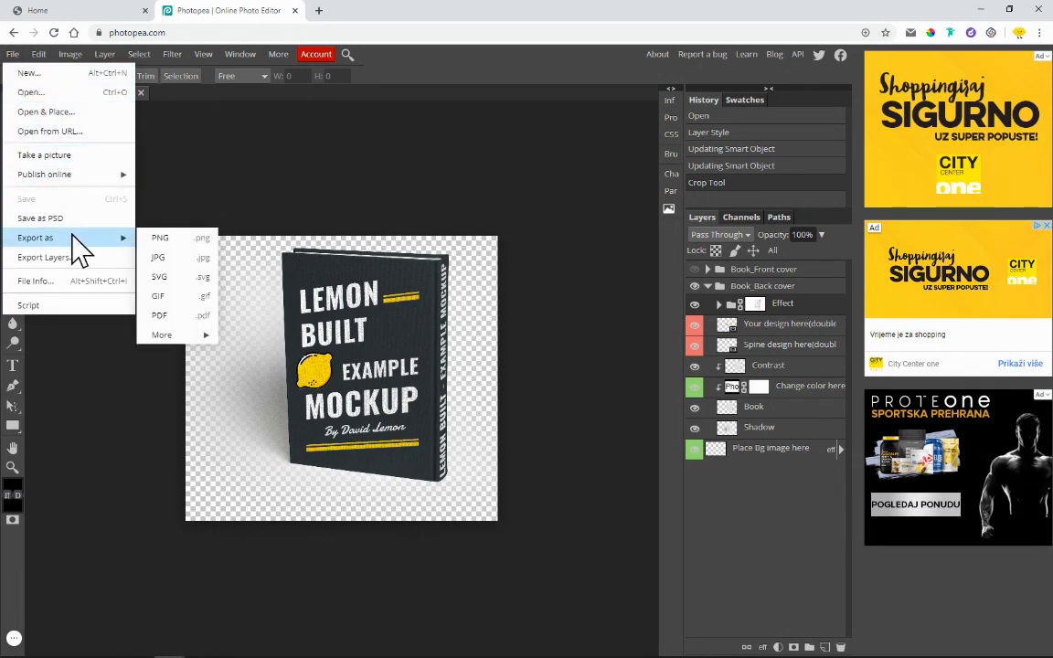
pyautogui.click(168, 241)
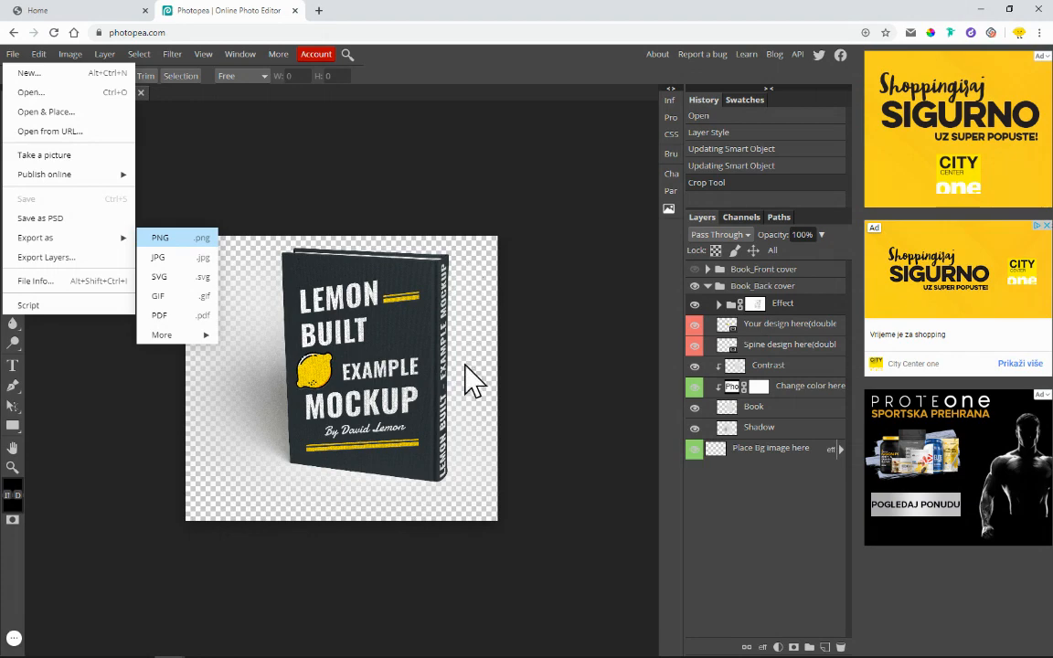
pyautogui.moveTo(222, 337); pyautogui.dragTo(424, 286)
pyautogui.moveTo(174, 351); pyautogui.dragTo(284, 217)
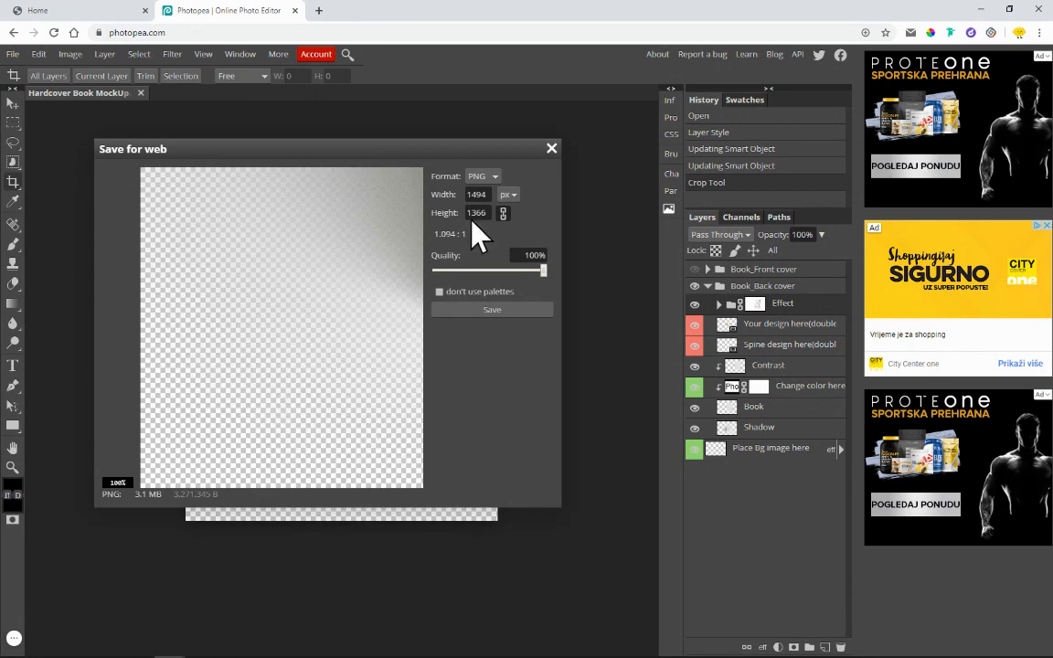
# Step: Preview the export in JPG format and set the format back to PNG
pyautogui.click(492, 178)
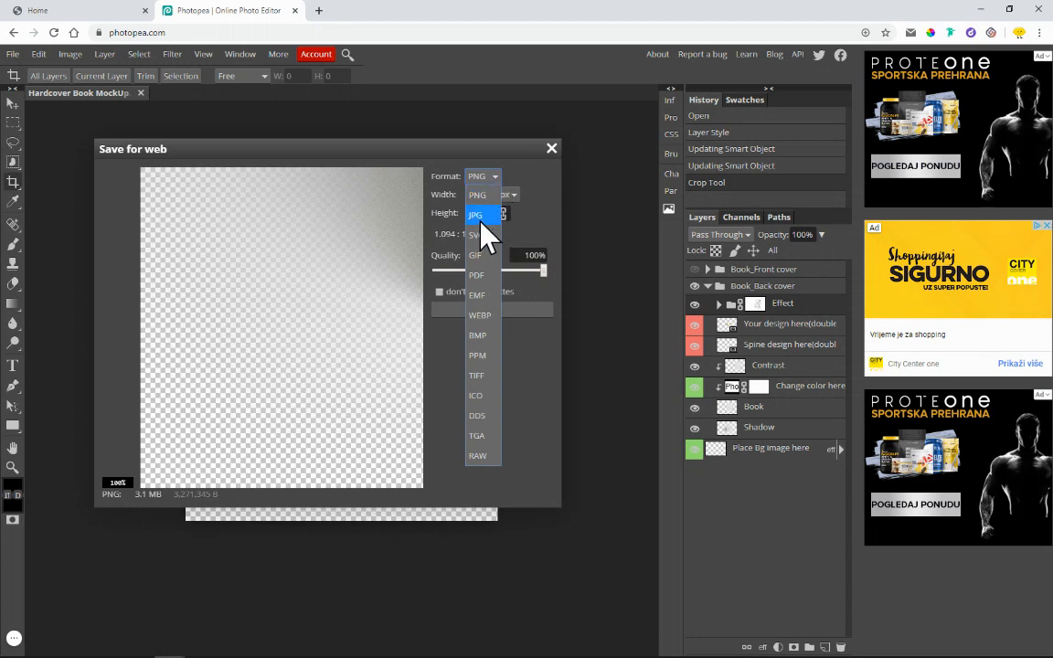
pyautogui.click(481, 220)
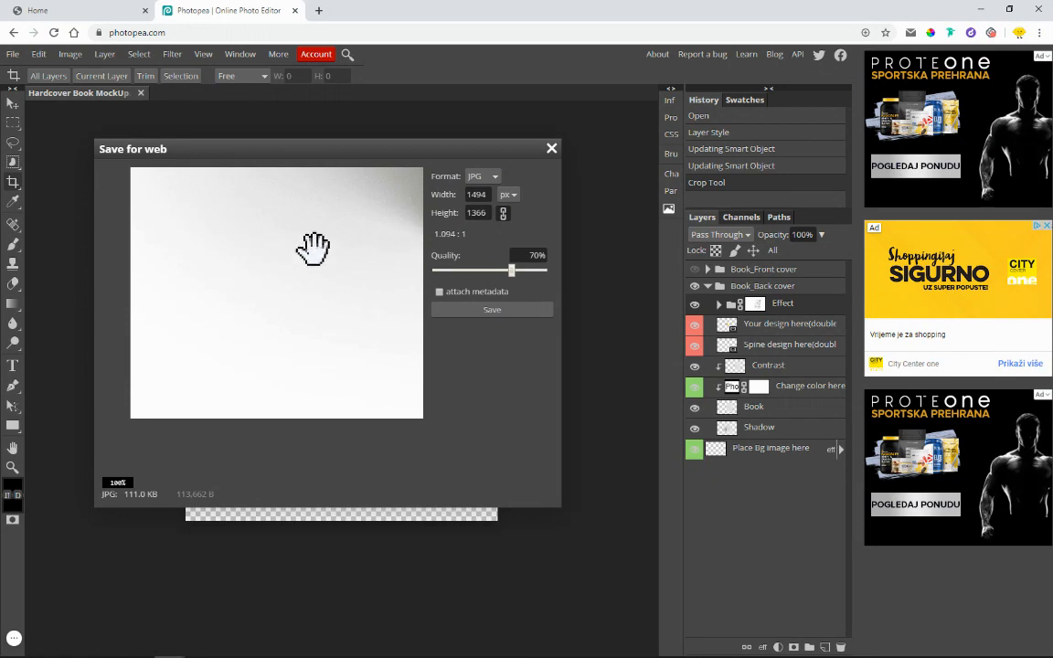
pyautogui.click(489, 177)
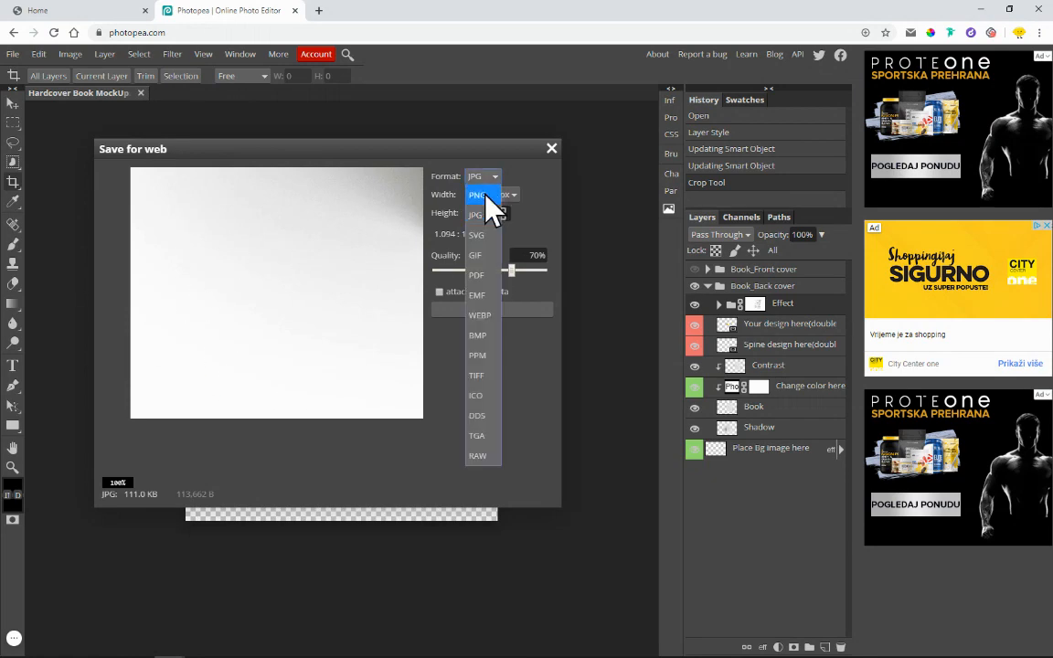
pyautogui.click(477, 194)
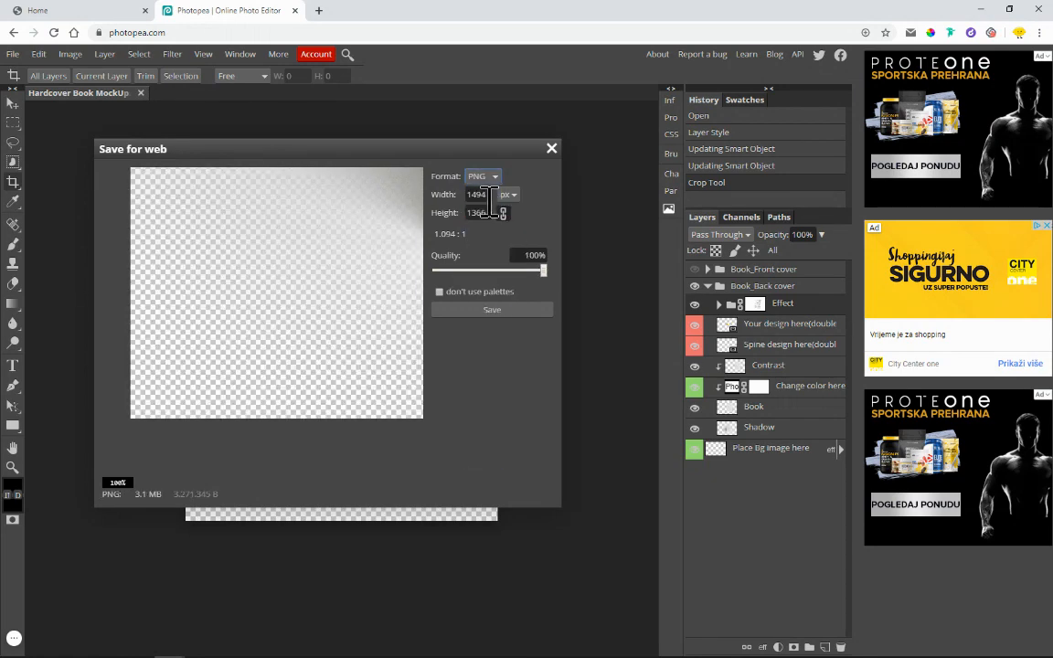
# Step: Save the mockup as a PNG at 100% quality and open the downloaded image
pyautogui.click(479, 308)
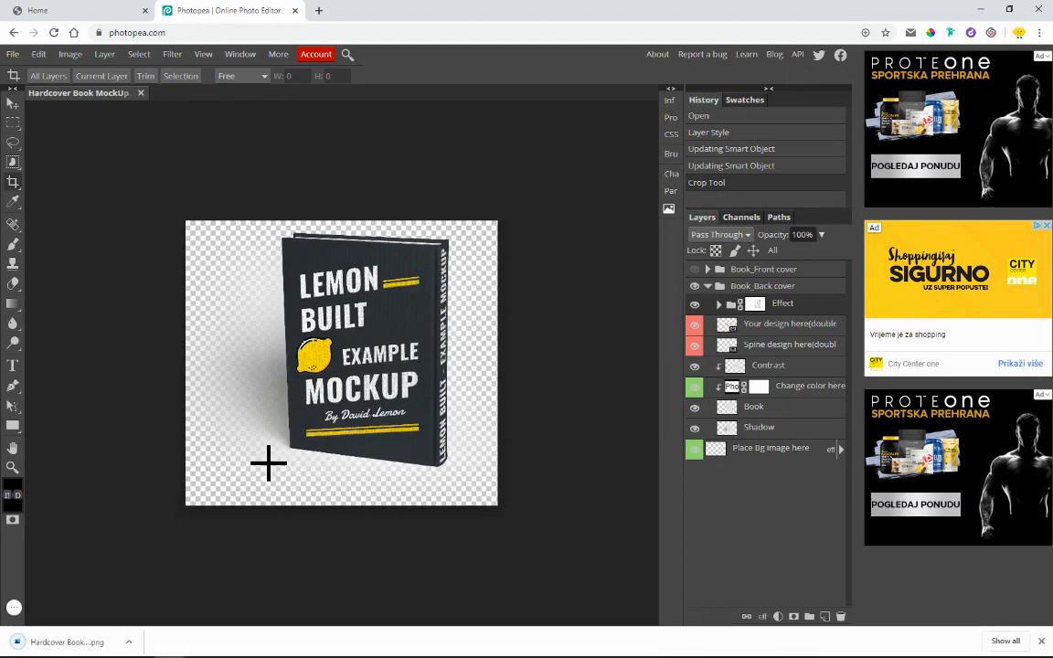
pyautogui.click(71, 645)
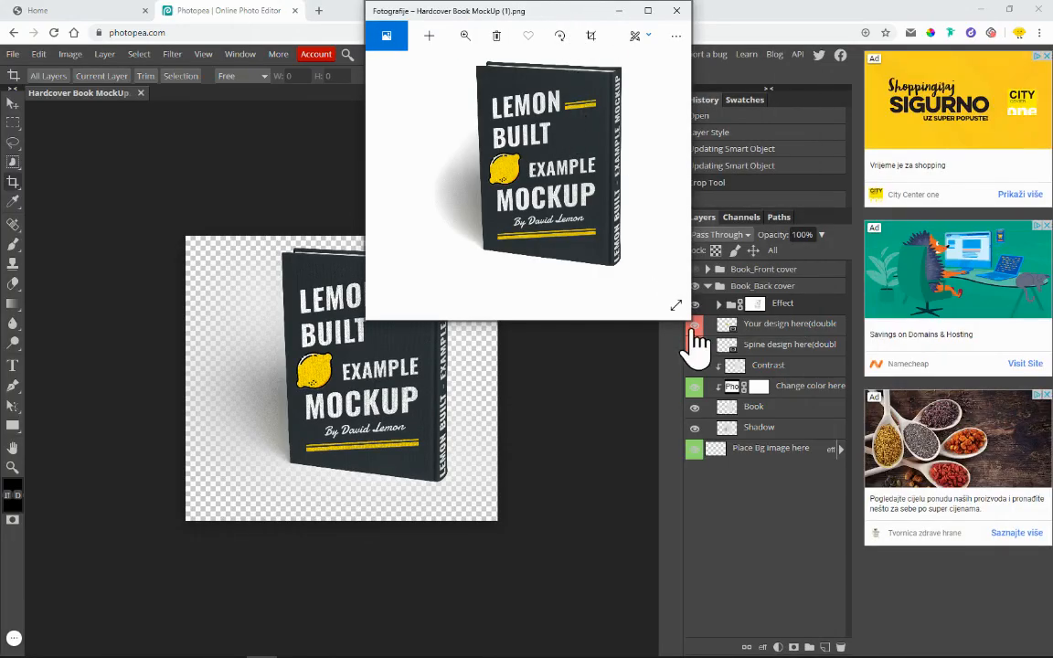
# Step: Enlarge the window of the exported PNG to inspect the book, and close the image
pyautogui.moveTo(691, 320); pyautogui.dragTo(881, 538)
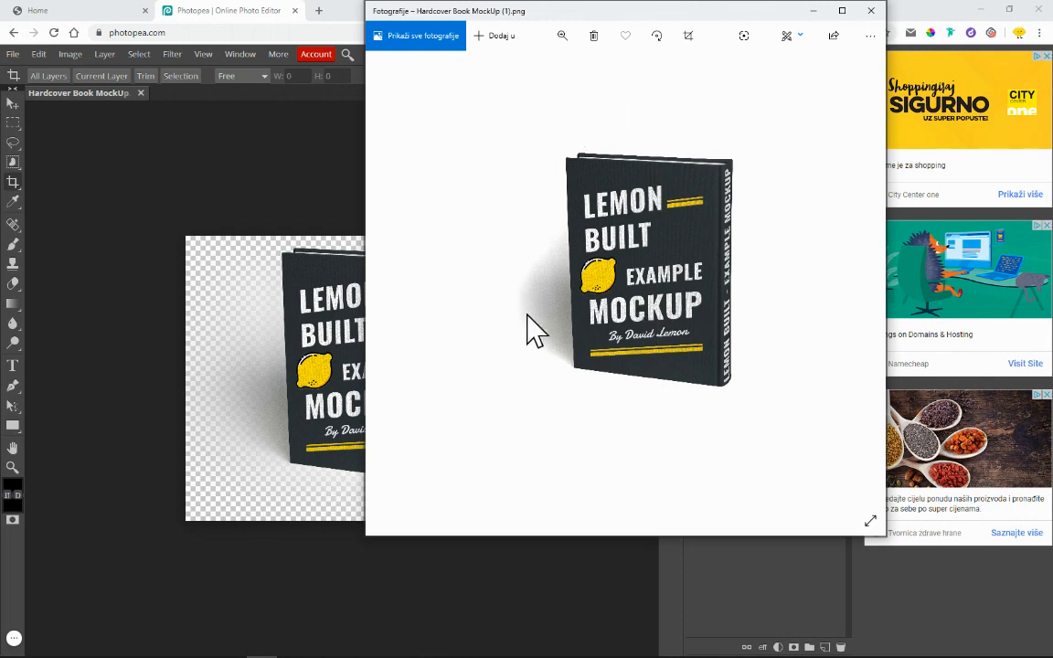
pyautogui.click(871, 11)
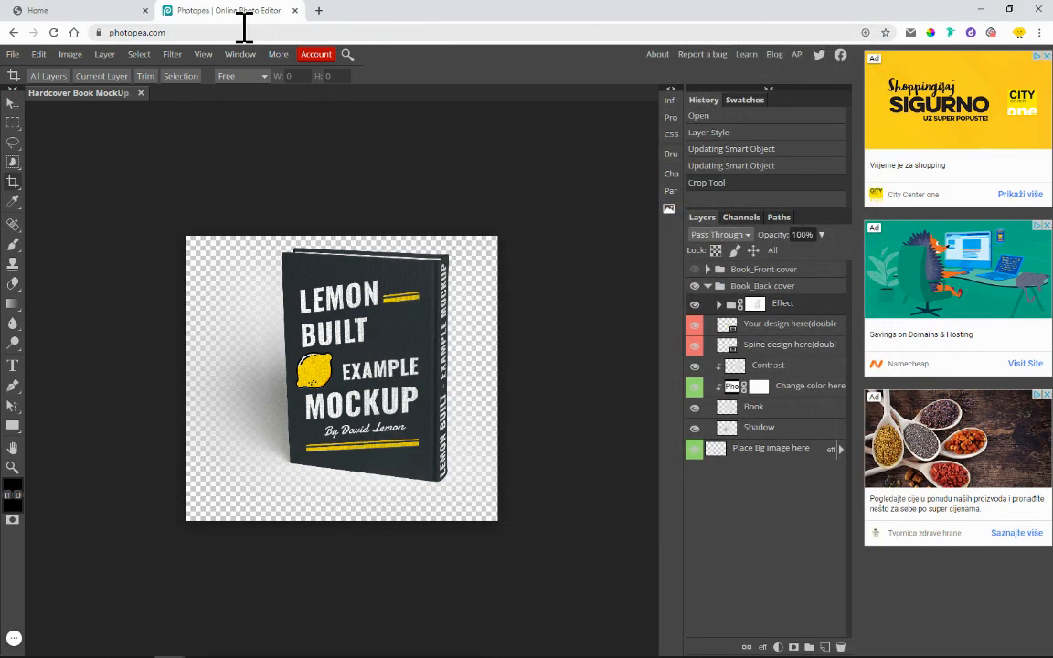
# Step: View the book mockup on the Home landing page and return to the Photopea document
pyautogui.click(80, 11)
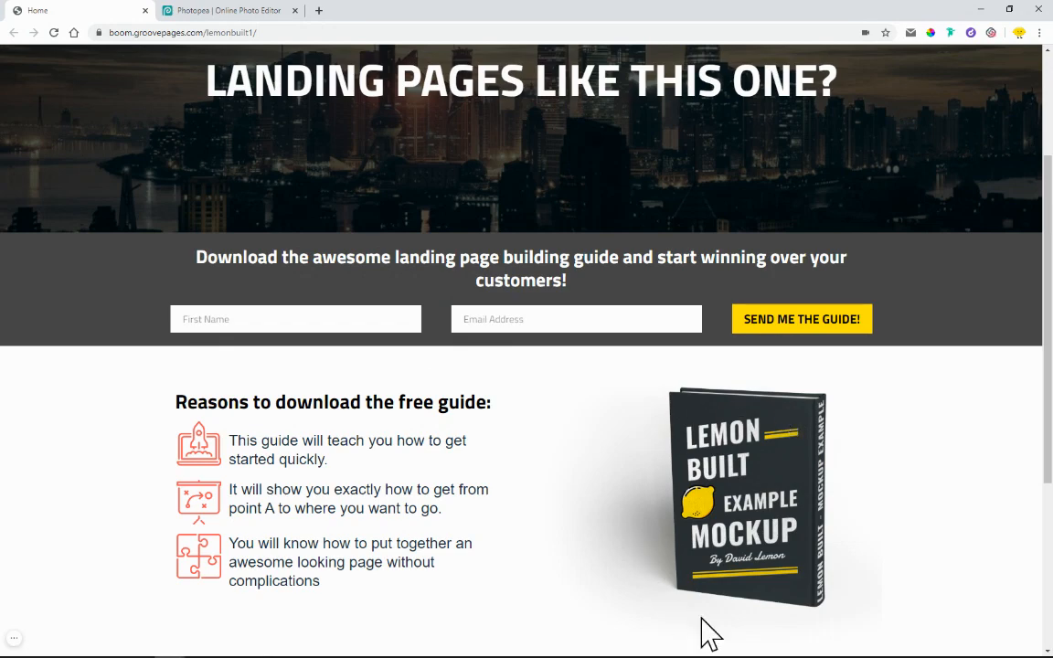
pyautogui.scroll(-5, 594, 482)
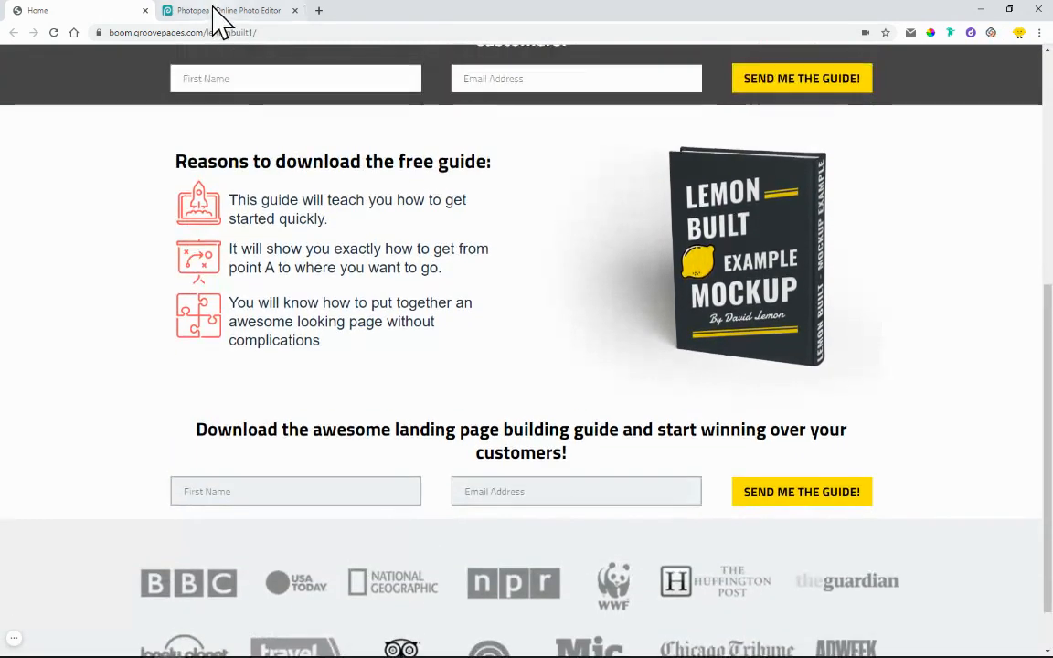
pyautogui.click(214, 13)
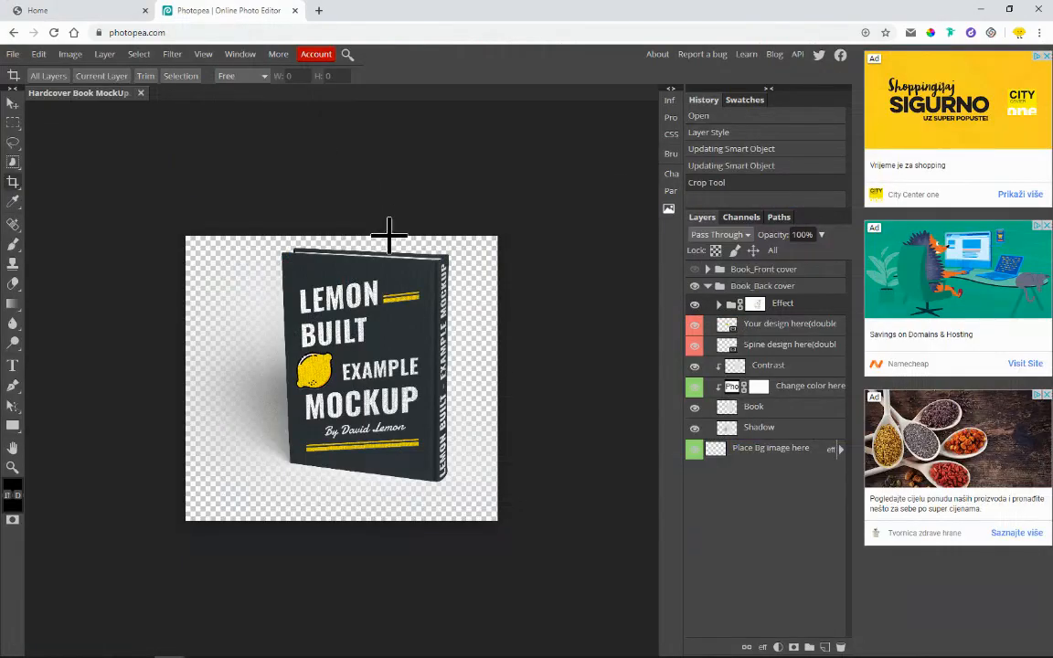
# Step: Search Google for "free mockups" in a new browser tab and skim the web results
pyautogui.click(320, 11)
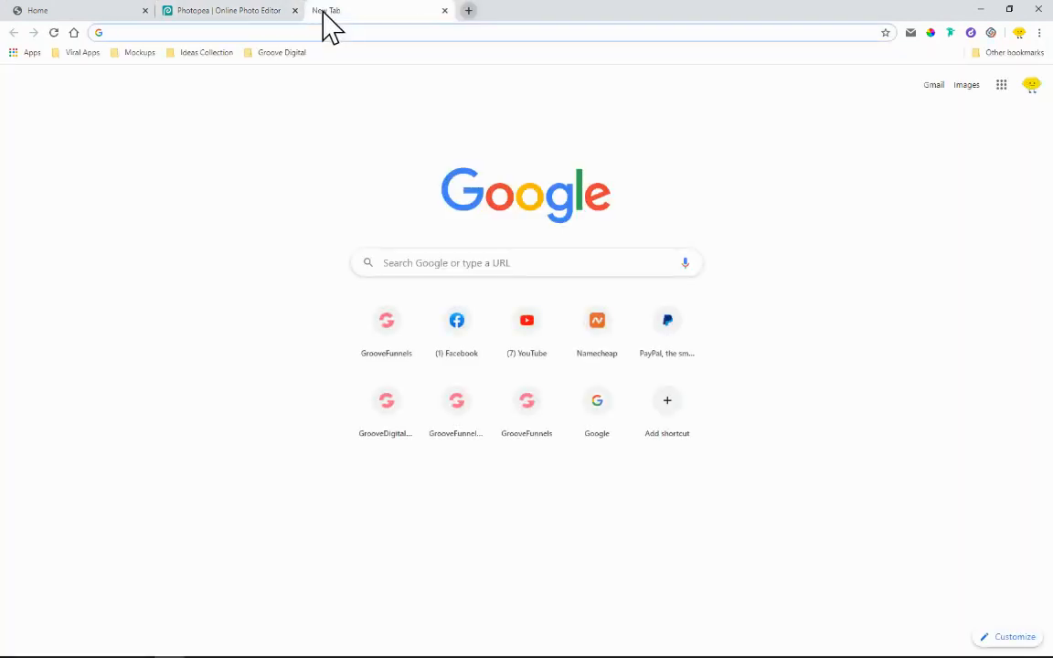
pyautogui.write('mocku')
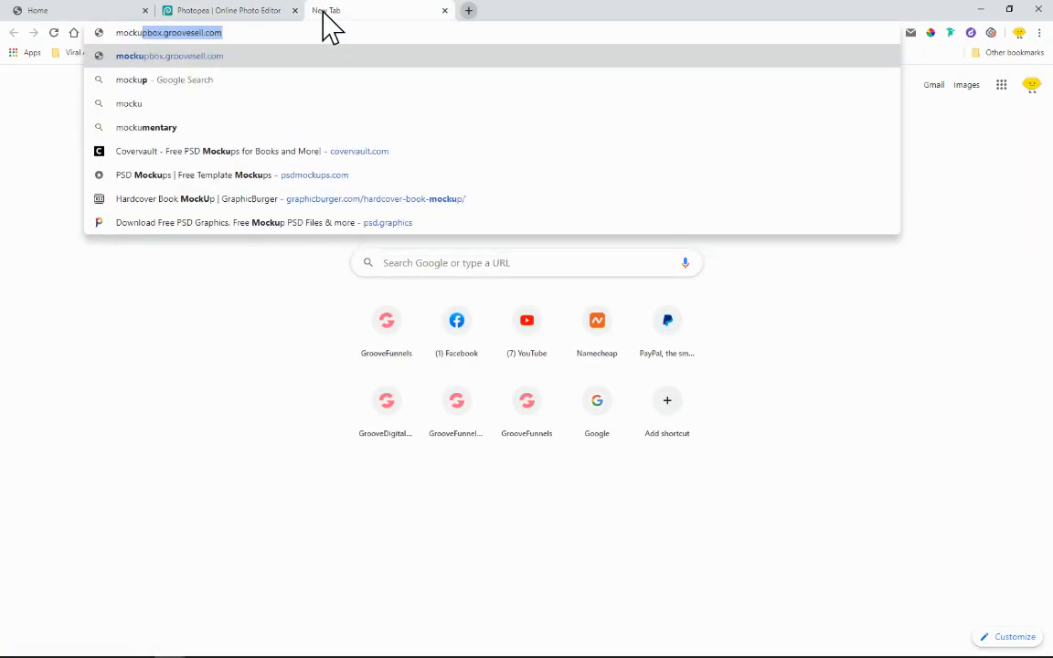
pyautogui.write('p')
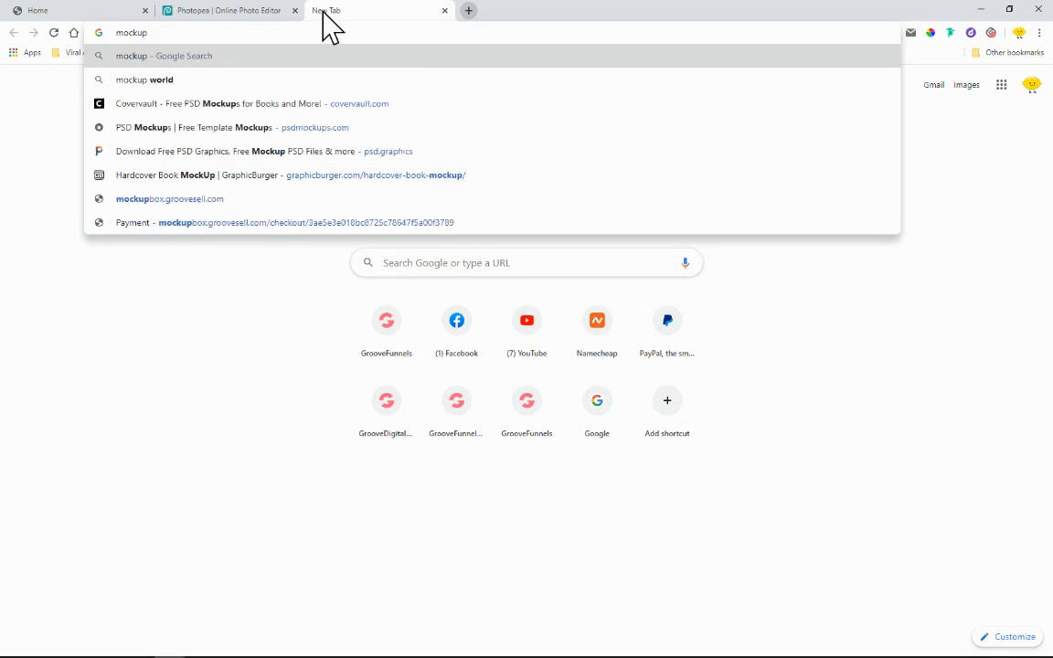
pyautogui.write('s')
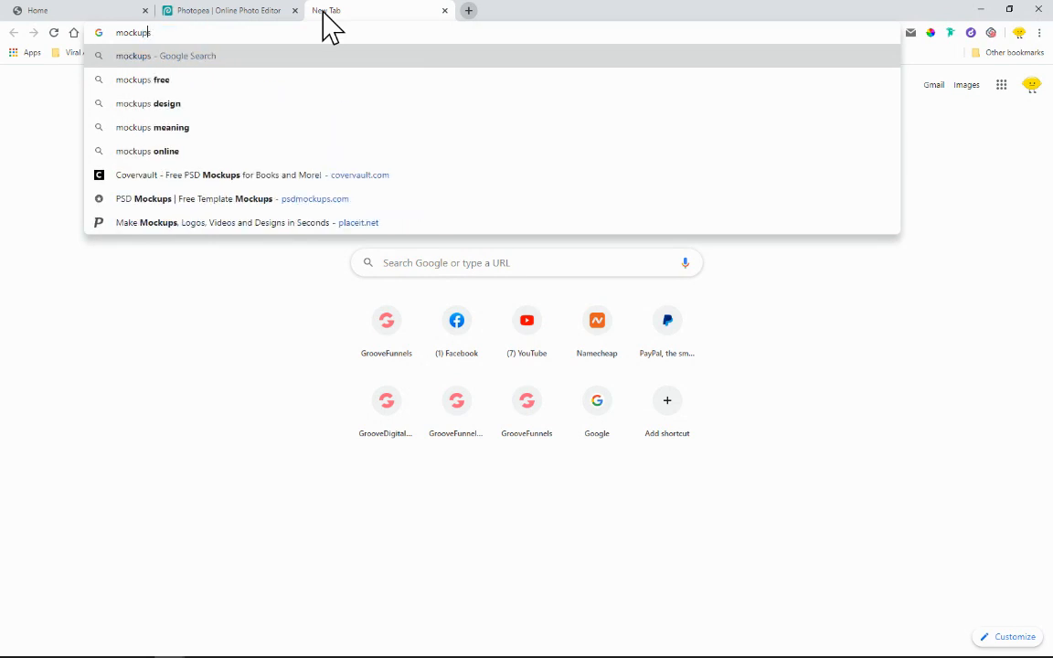
pyautogui.write('free')
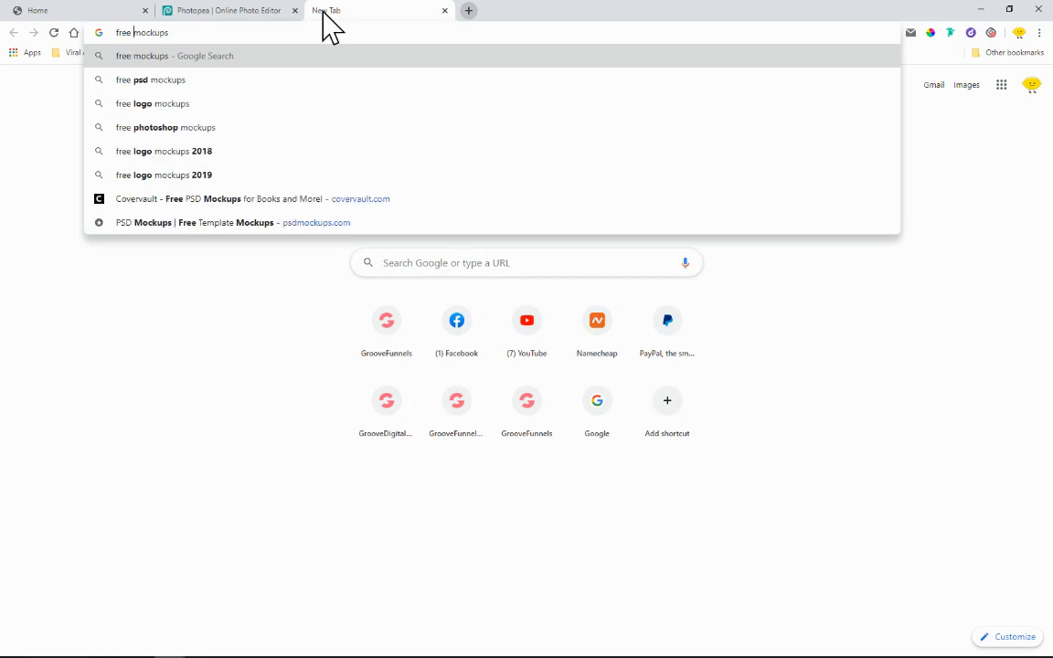
pyautogui.press('Return')
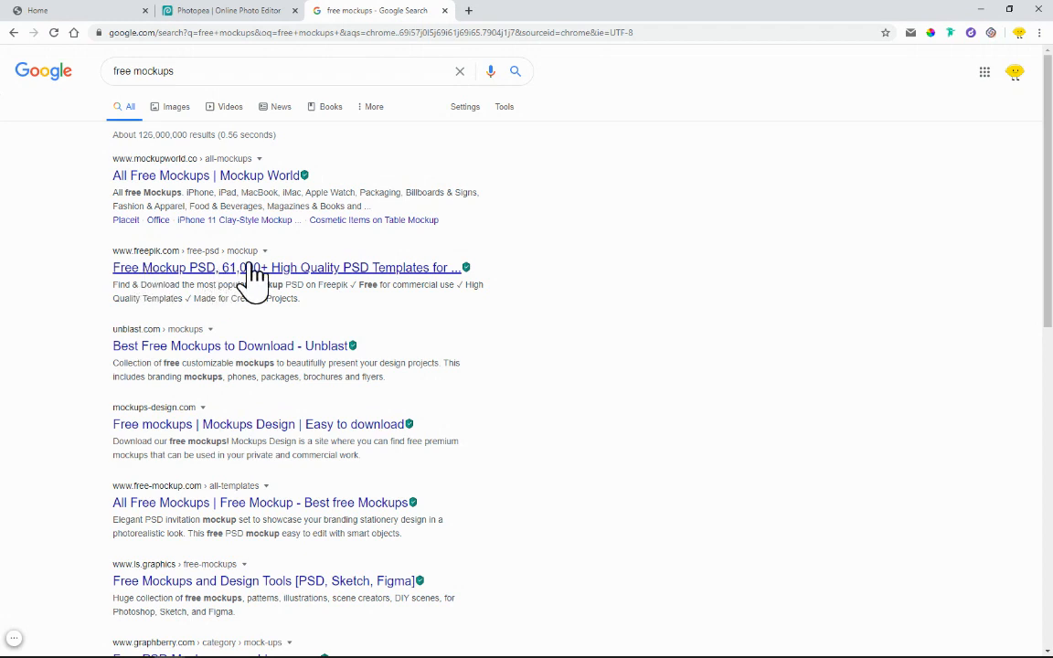
pyautogui.scroll(-1, 85, 298)
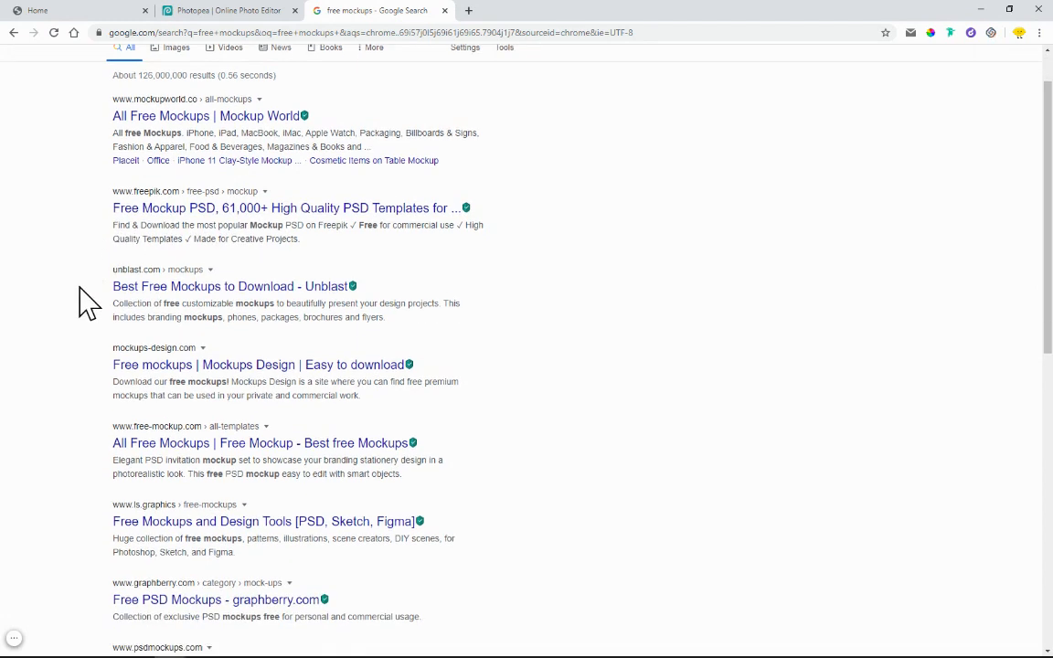
pyautogui.scroll(1, 168, 302)
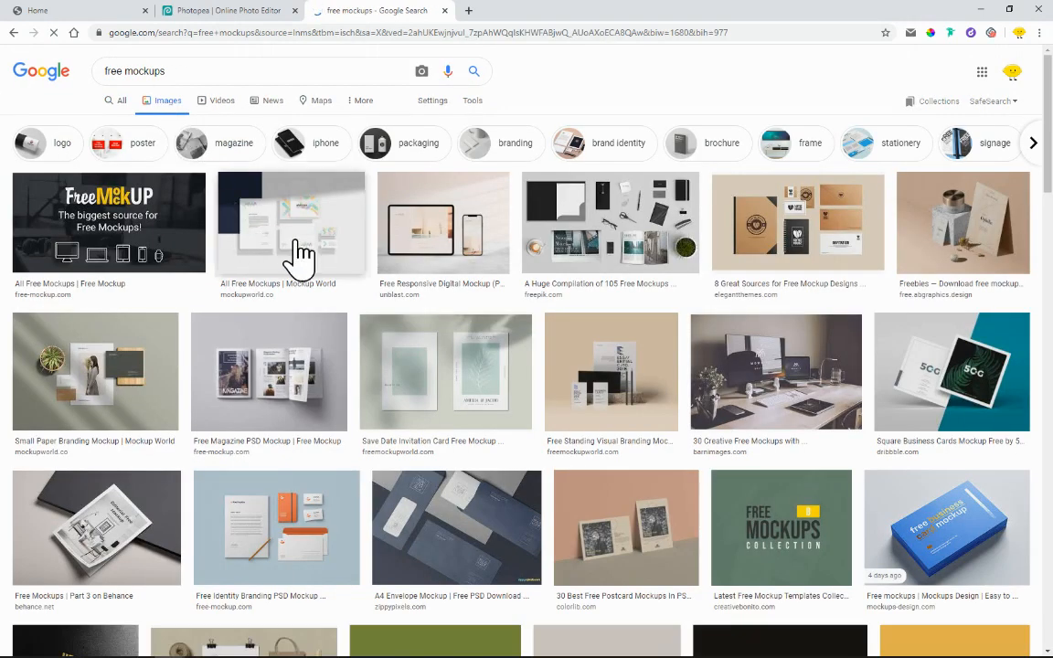
# Step: Browse the image results for free mockups and open the Web Design Dev article "20+ High-Quality Free Box Mockups"
pyautogui.scroll(-3, 151, 263)
pyautogui.scroll(-3, 153, 262)
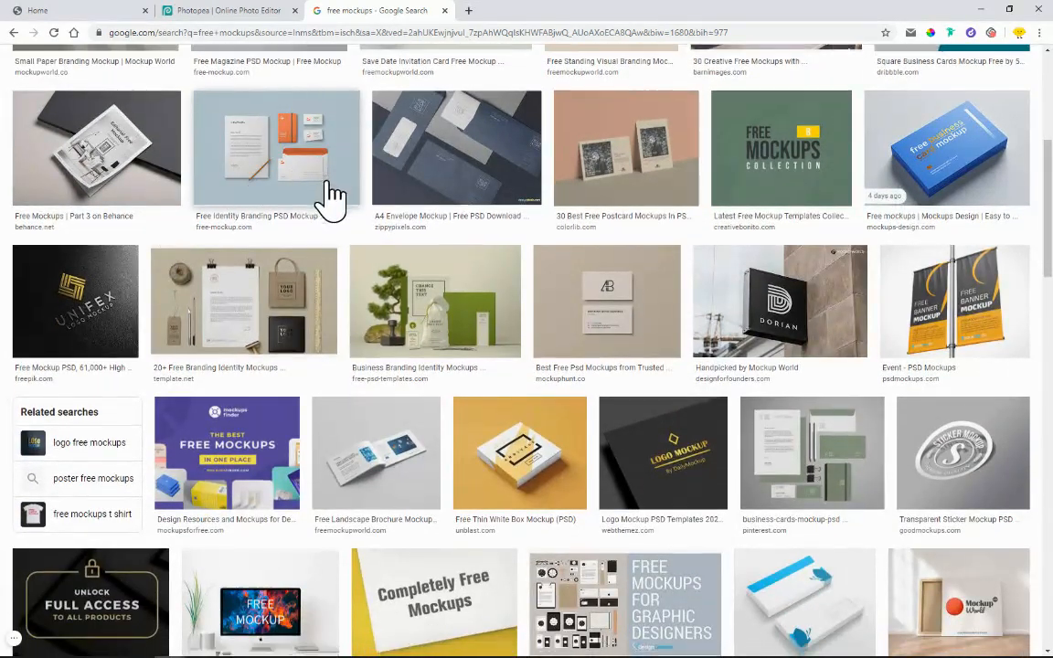
pyautogui.scroll(-3, 334, 197)
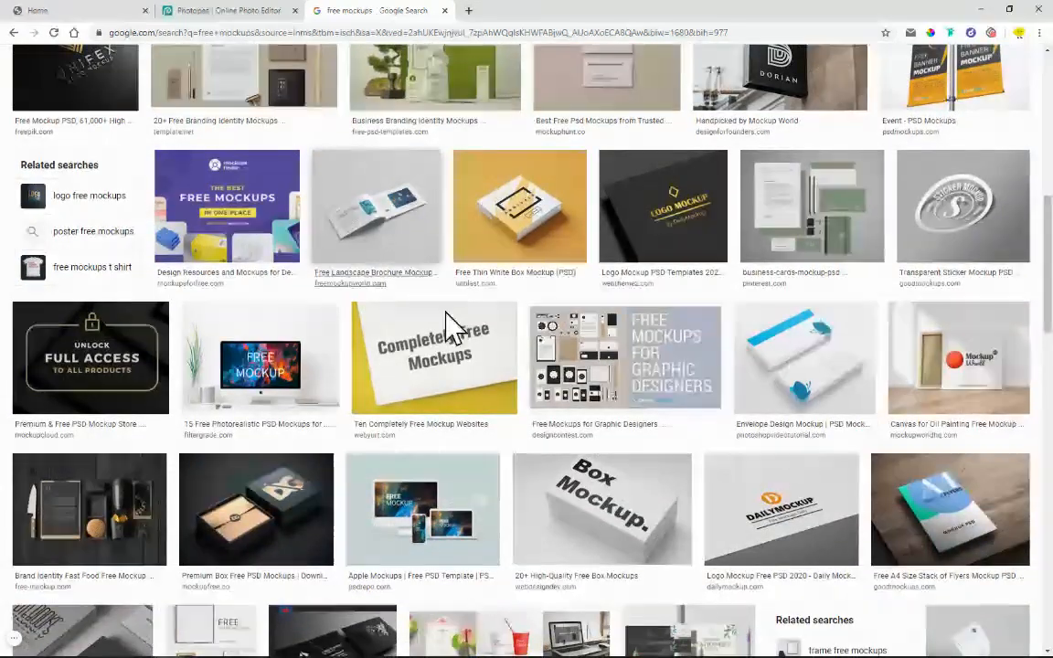
pyautogui.click(596, 526)
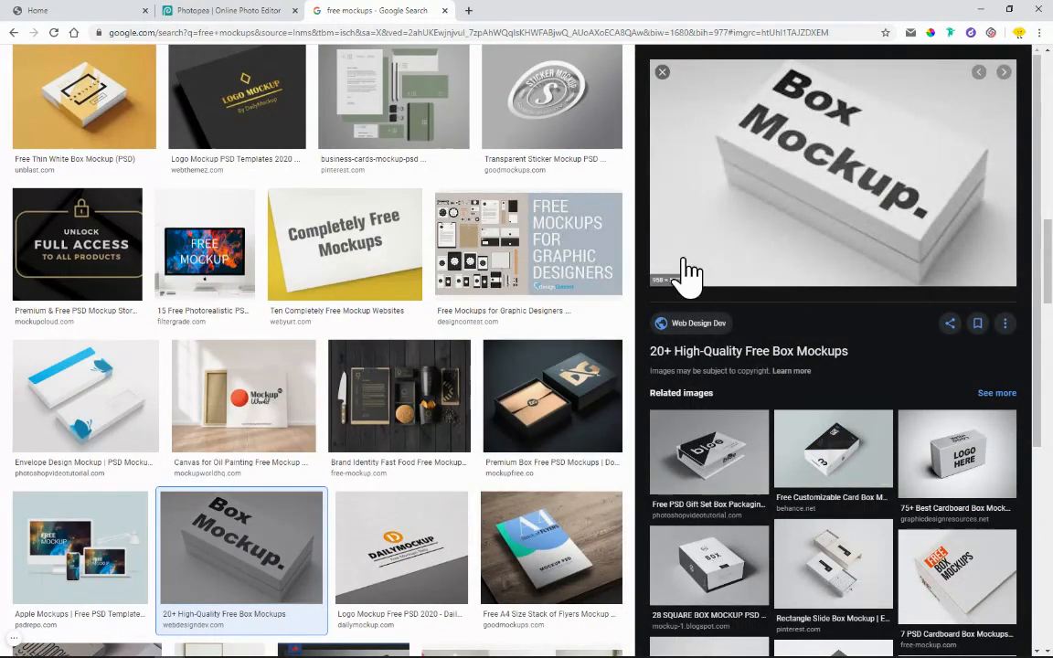
pyautogui.click(785, 170)
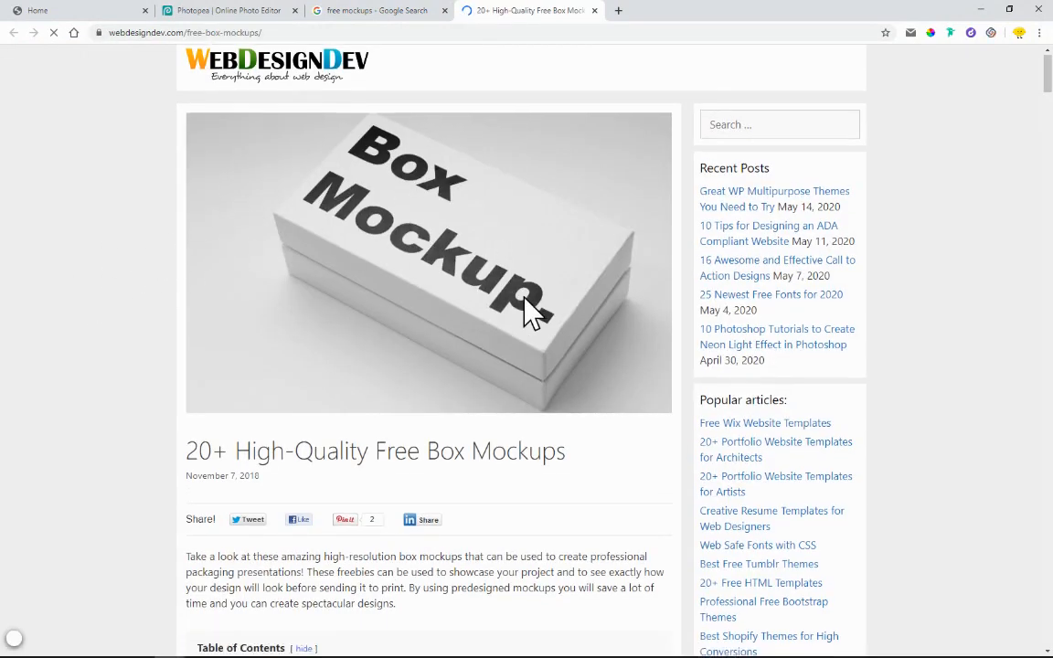
# Step: Skim the box mockups presented in the article
pyautogui.scroll(-7, 590, 247)
pyautogui.scroll(-8, 590, 261)
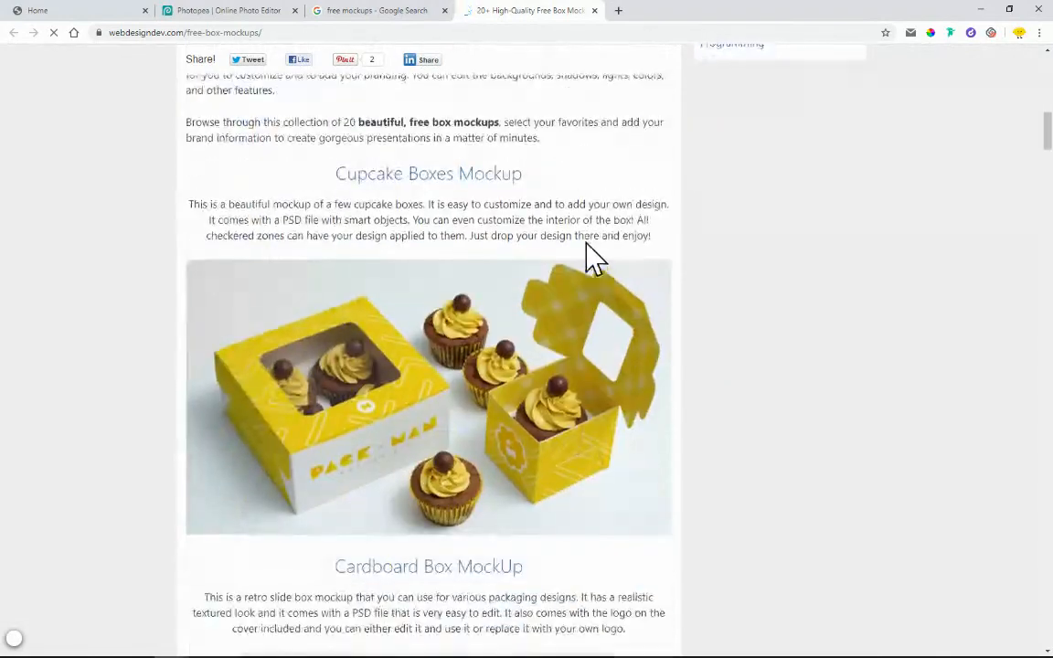
pyautogui.scroll(-8, 400, 343)
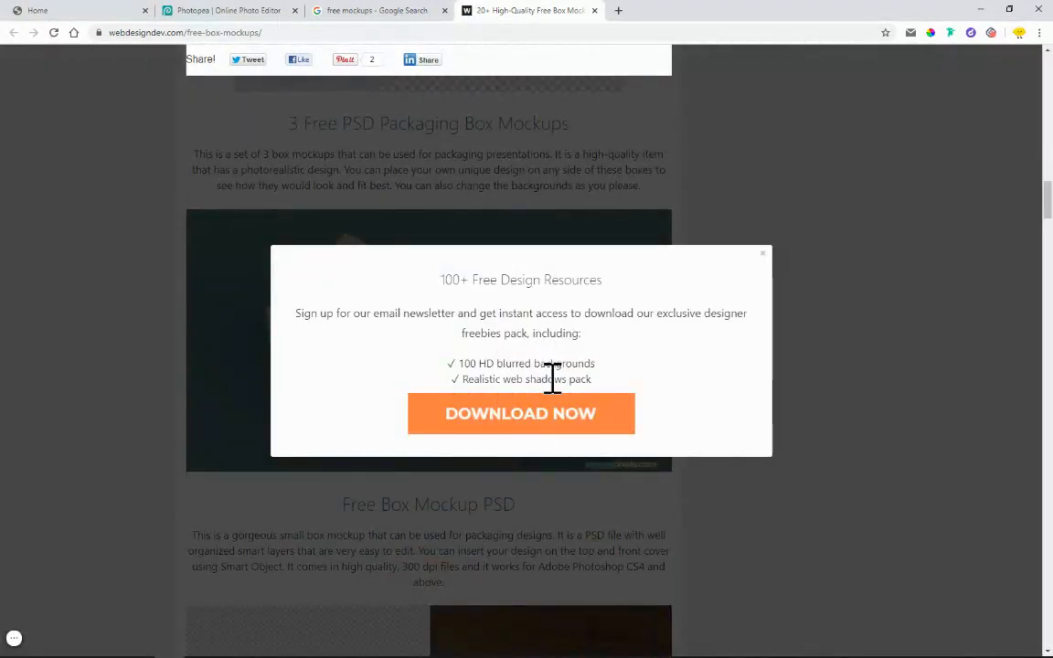
# Step: Return to Photopea and toggle the visibility of the Effect and Book_Back cover groups off and on again
pyautogui.click(277, 11)
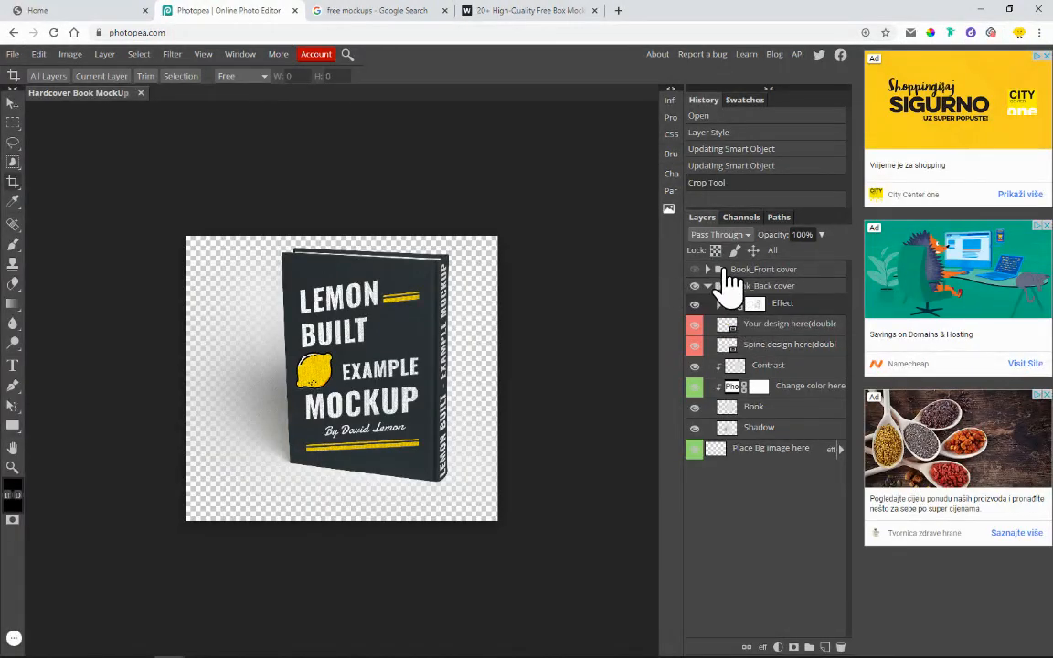
pyautogui.click(695, 304)
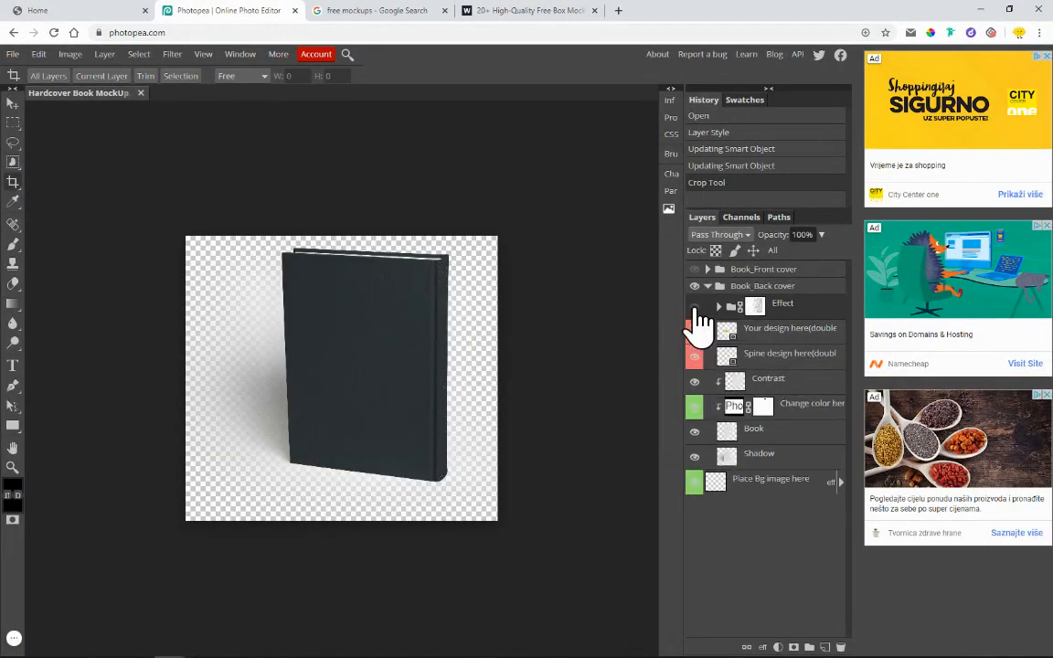
pyautogui.click(695, 305)
pyautogui.click(695, 286)
pyautogui.click(695, 286)
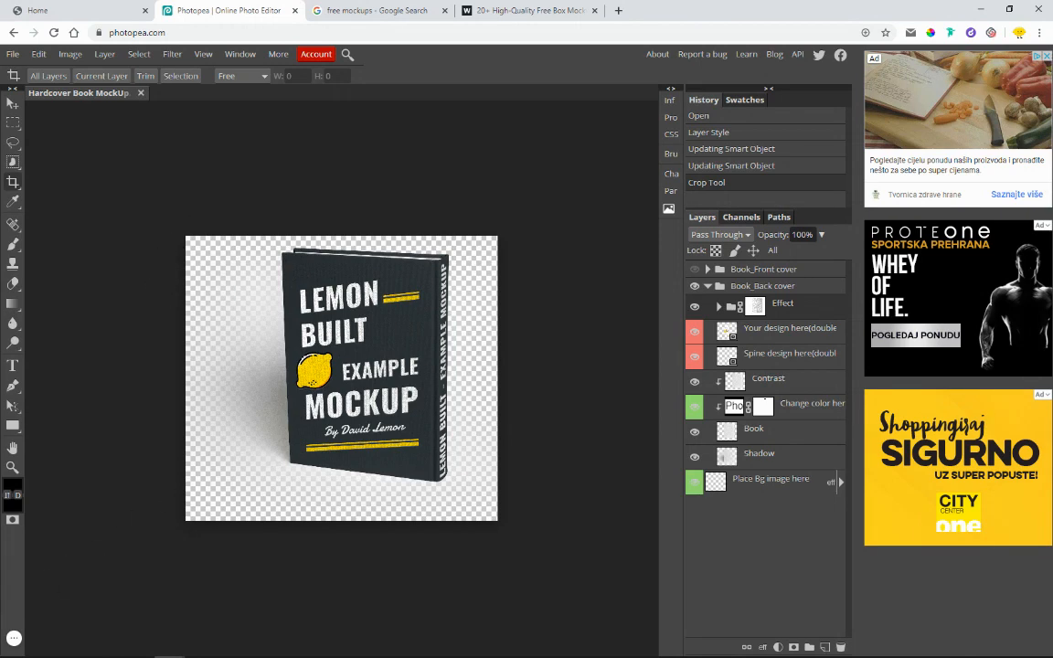
pyautogui.click(15, 638)
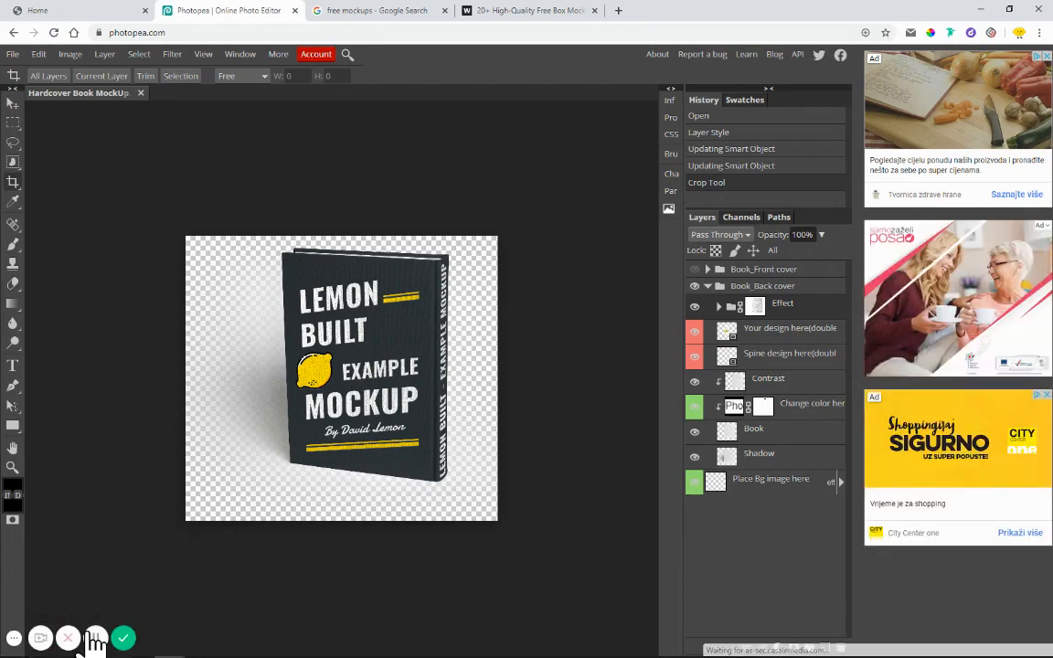